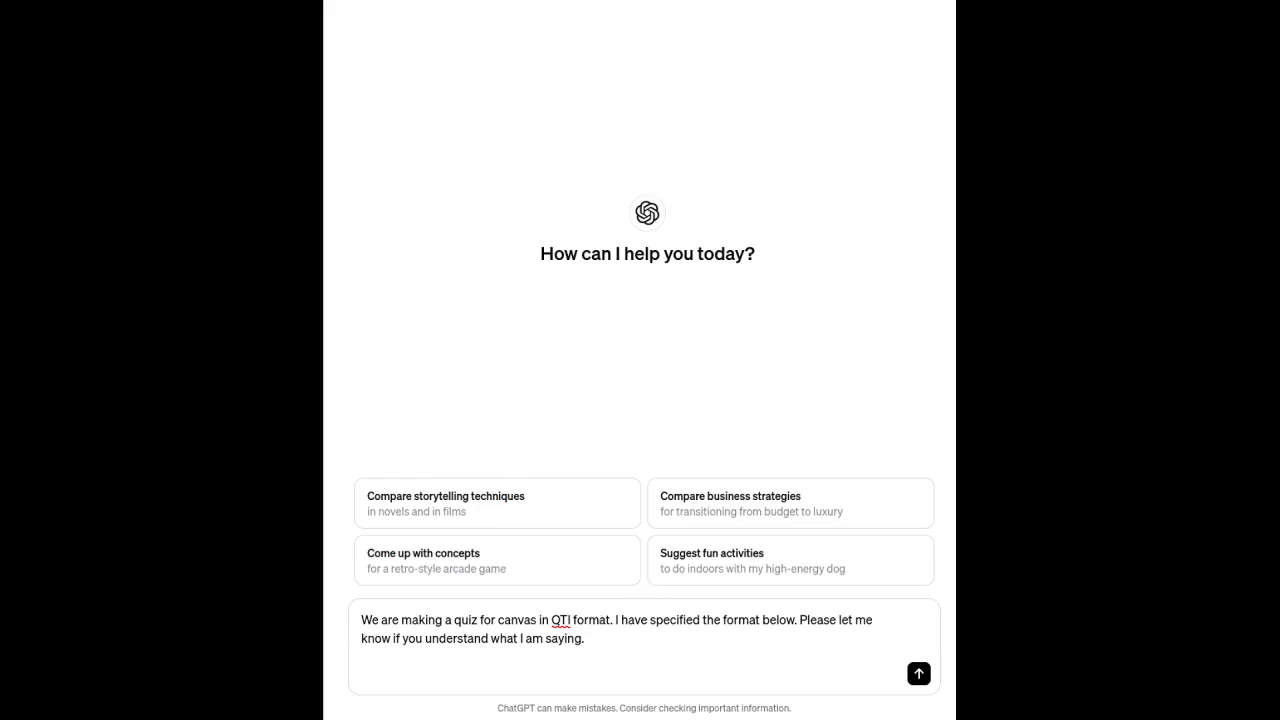
- Paste the copied quiz format specification with its example questions below the introductory text of the prompt
left_click(425, 663)
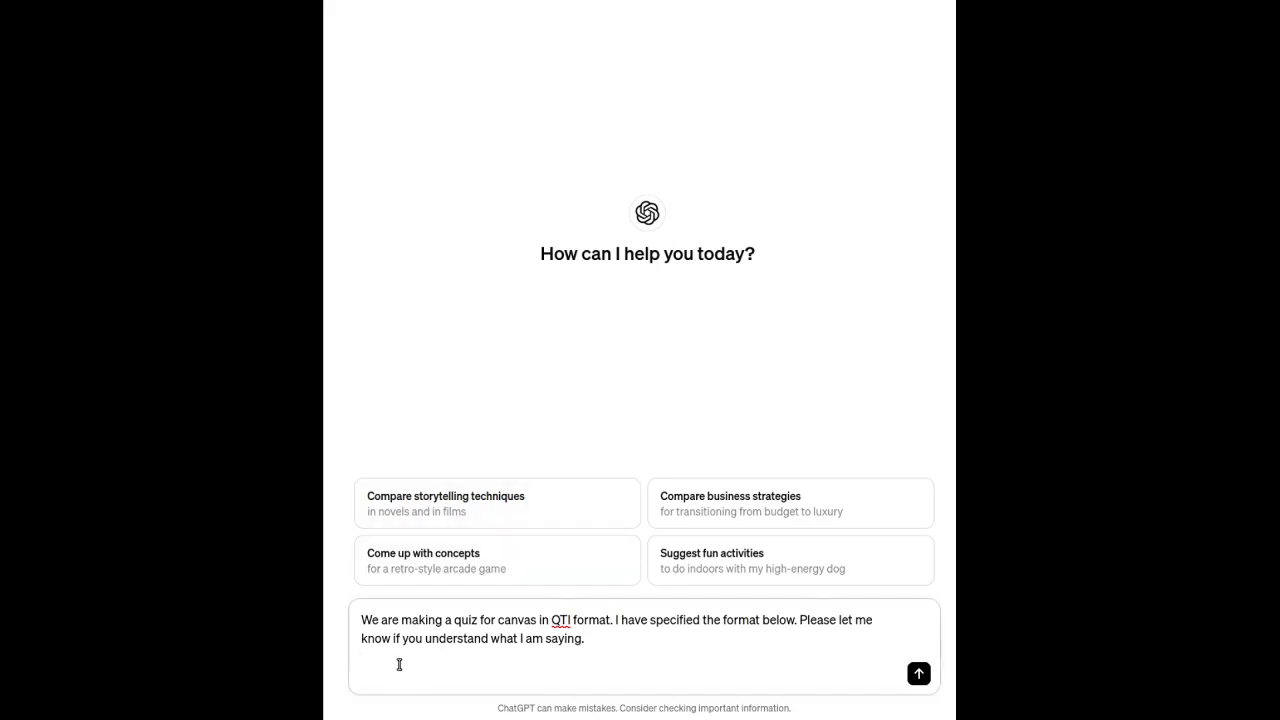
key("shift+Return")
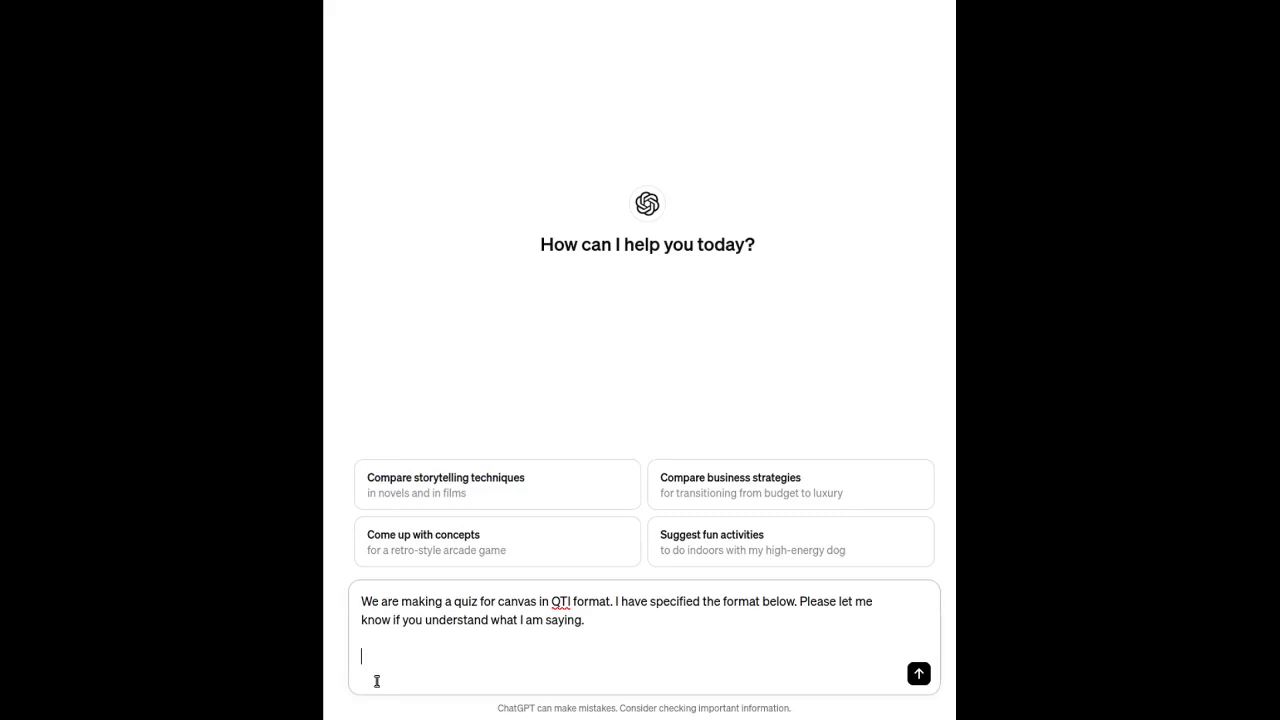
key("ctrl+v")
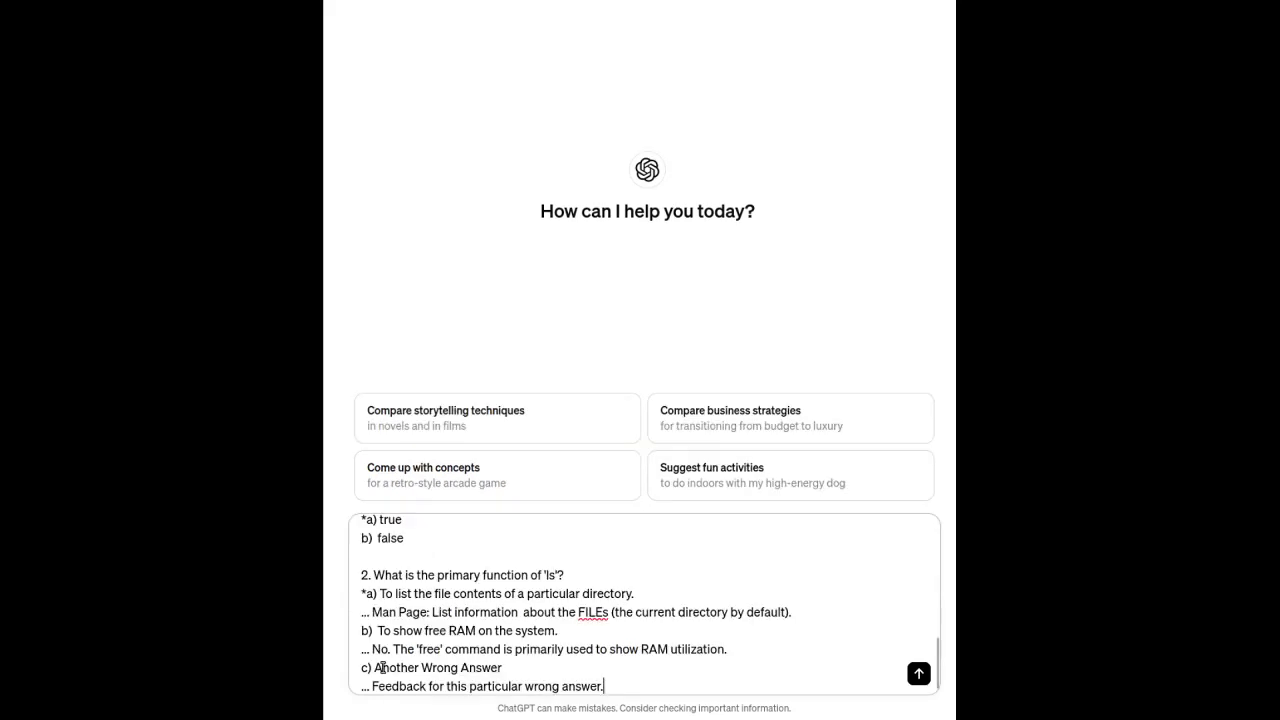
scroll(485, 620, "up", 1)
scroll(485, 620, "up", 5)
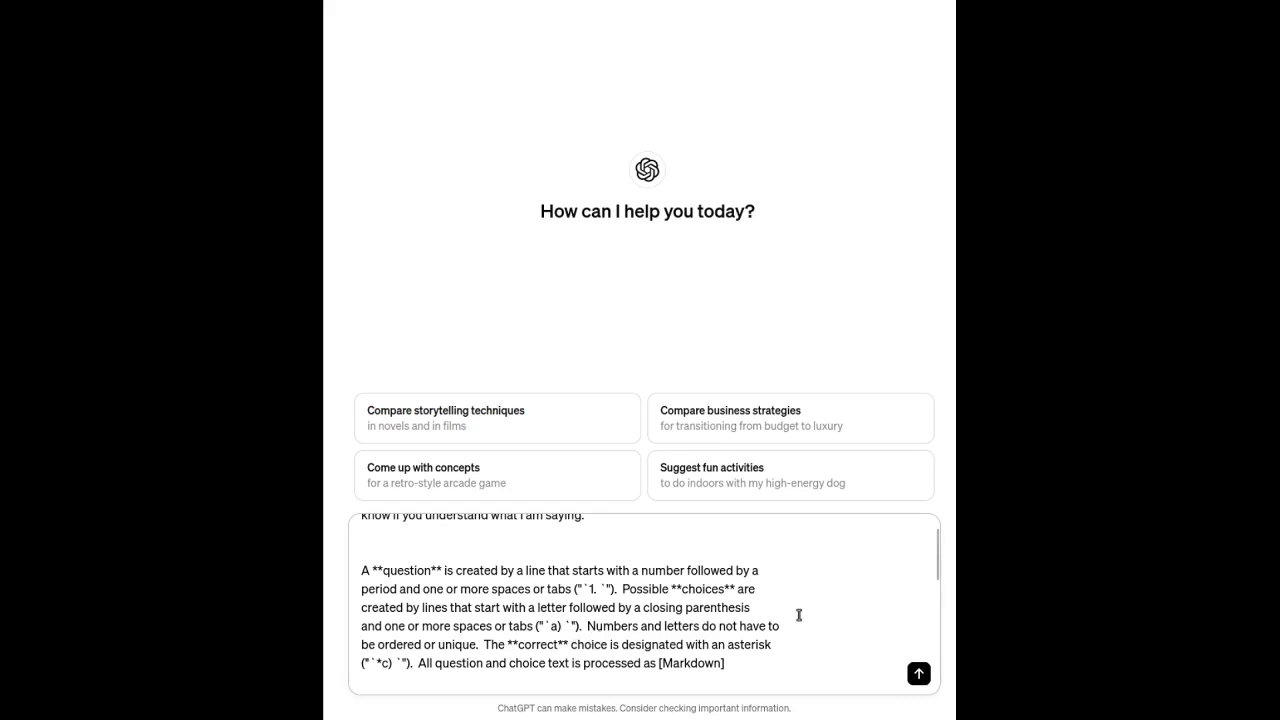
- Change the letter in the format description's correct-choice marker so that it reads *a)
scroll(813, 612, "down", 2)
scroll(814, 609, "up", 1)
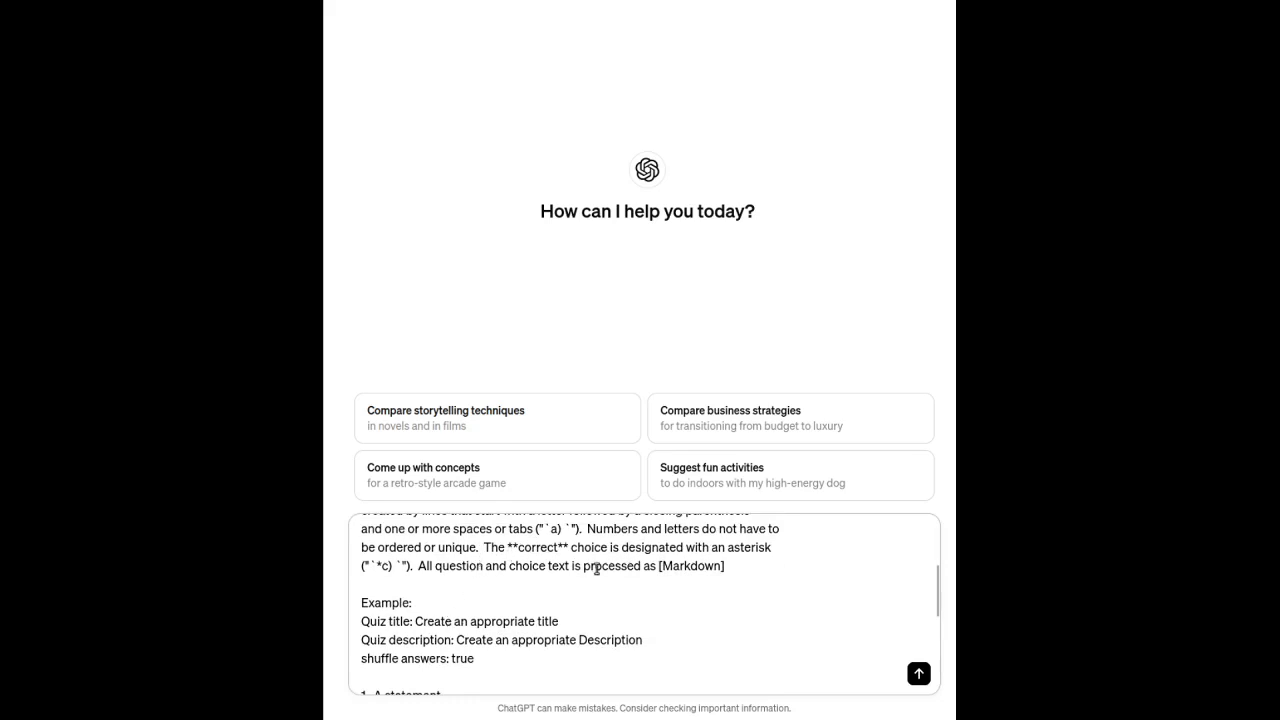
left_click(382, 567)
key("Delete")
type("a")
- After the [Markdown] sentence, add "The beginning of the file will include some specific instructions for the quiz functions."
scroll(706, 580, "down", 2)
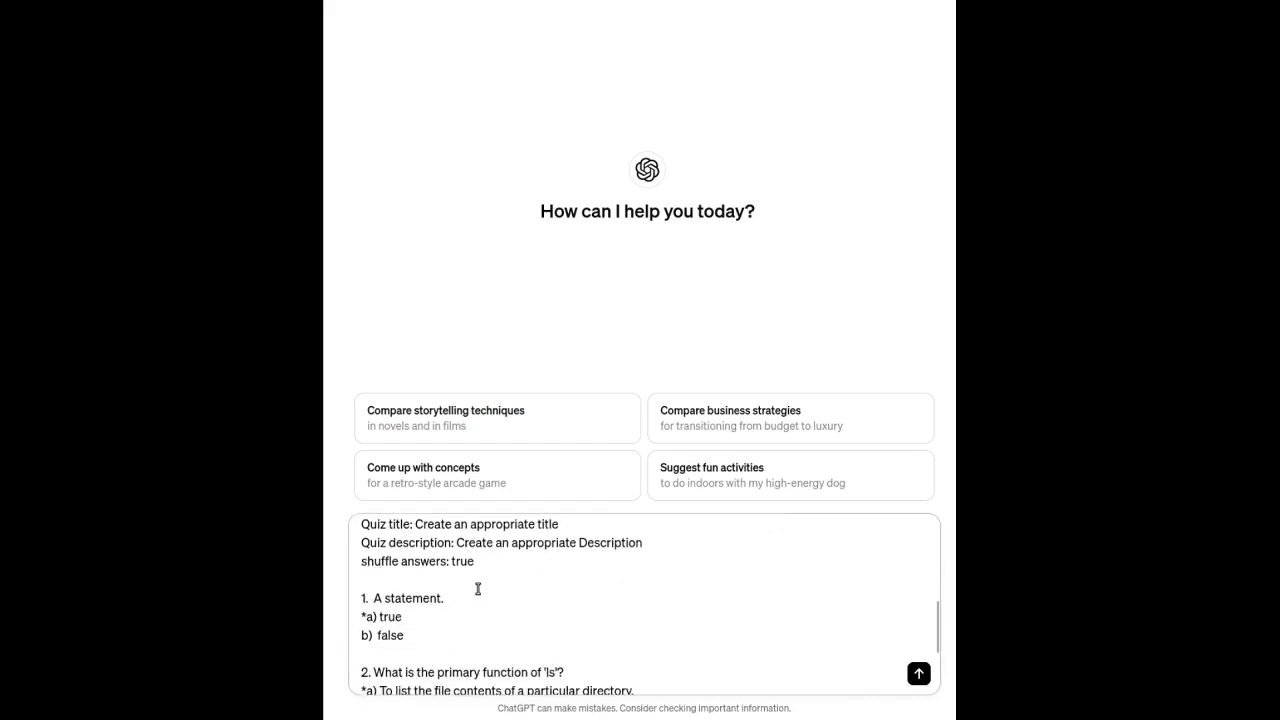
scroll(457, 591, "down", 2)
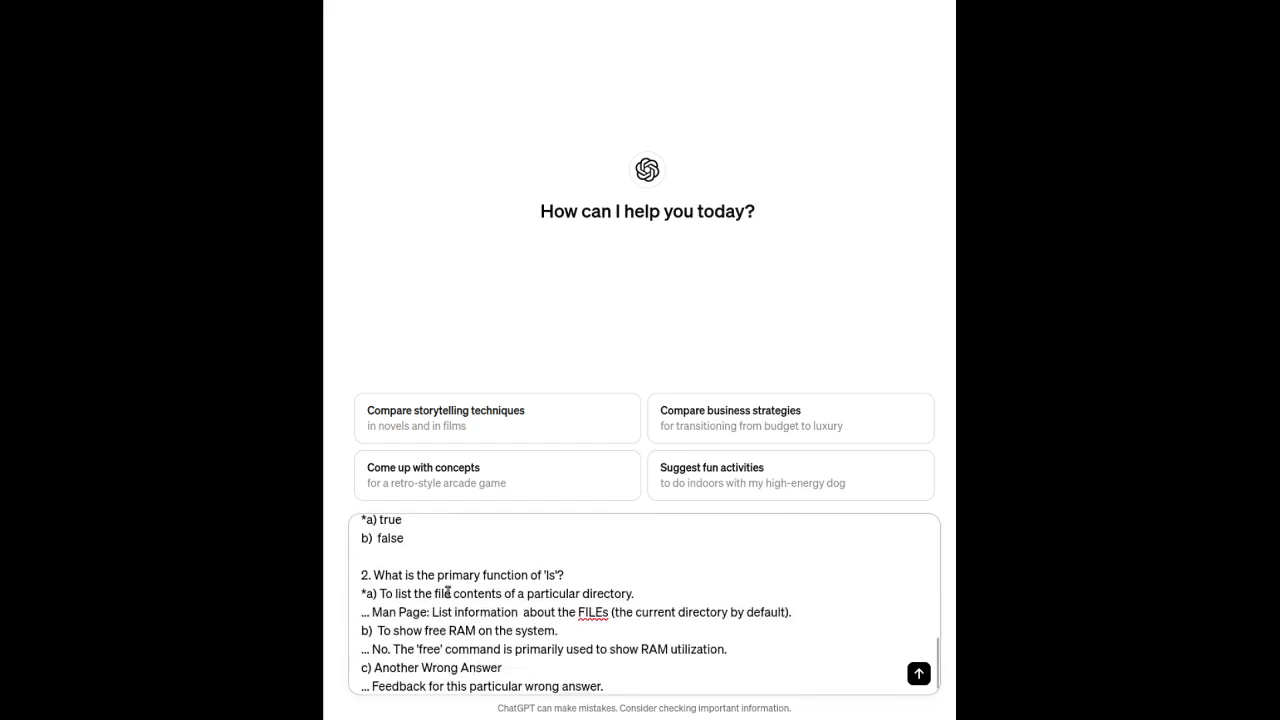
scroll(460, 588, "down", 1)
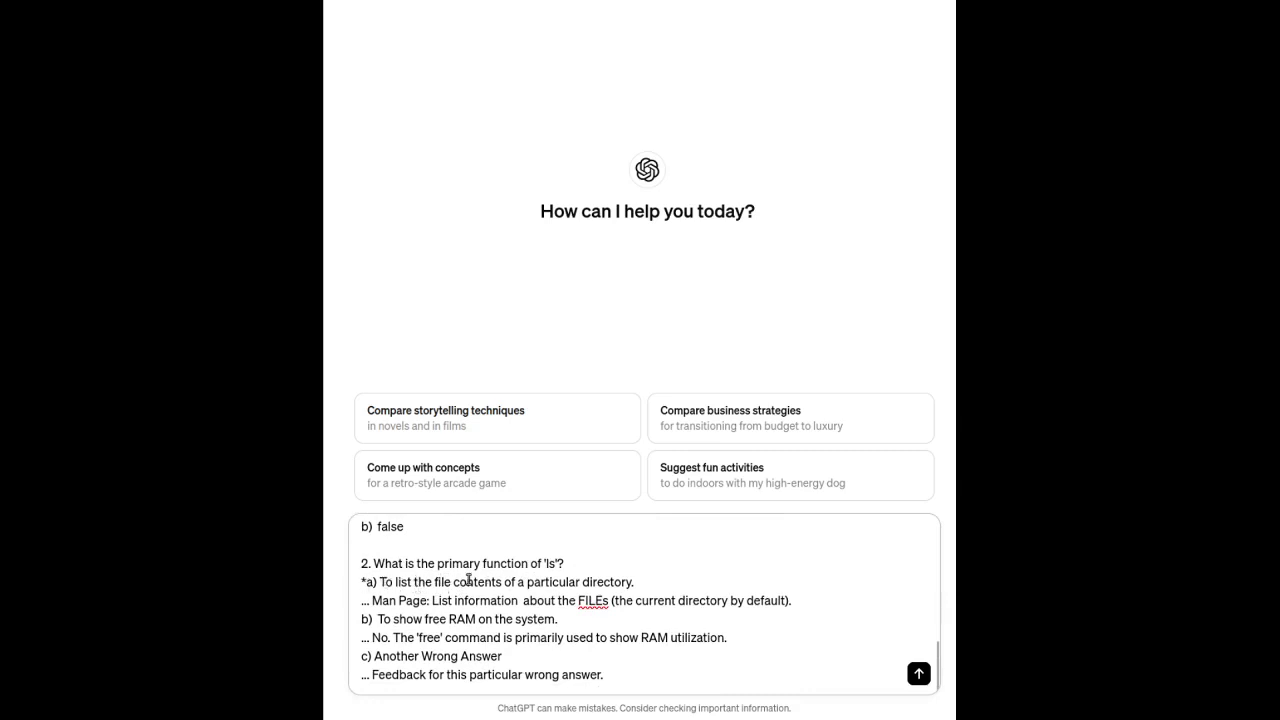
triple_click(437, 678)
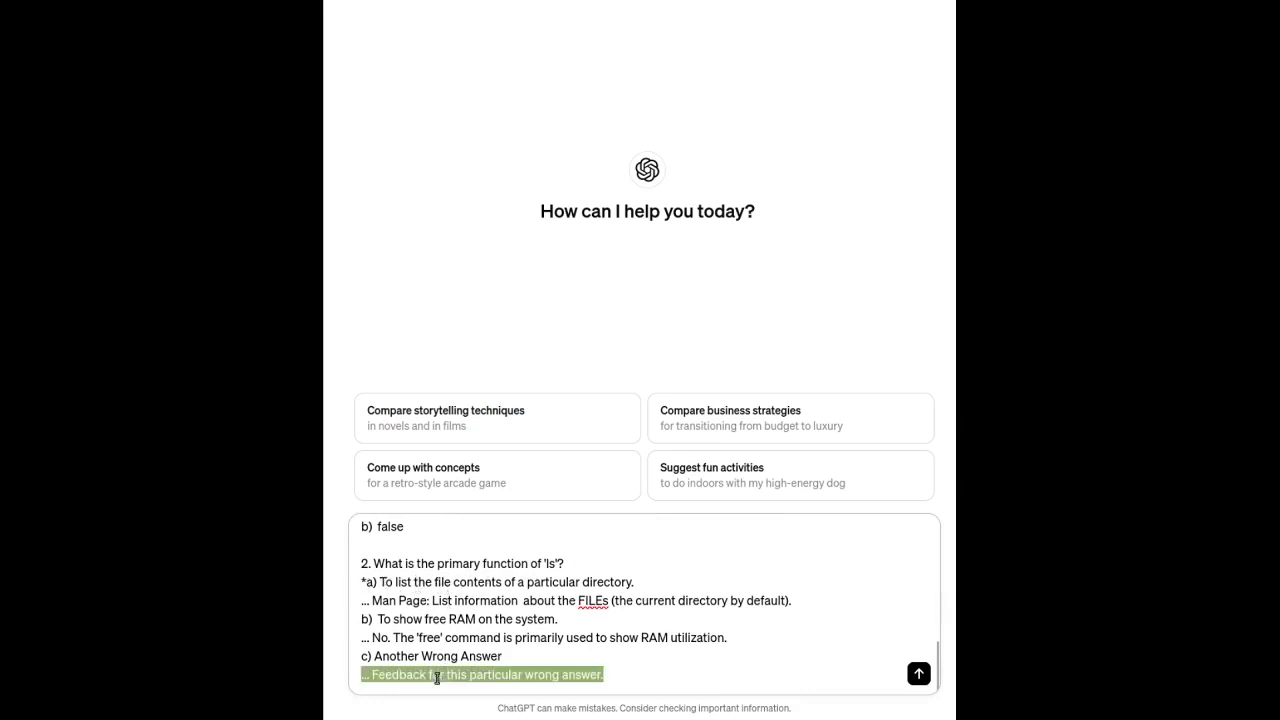
left_click(767, 623)
scroll(704, 631, "up", 6)
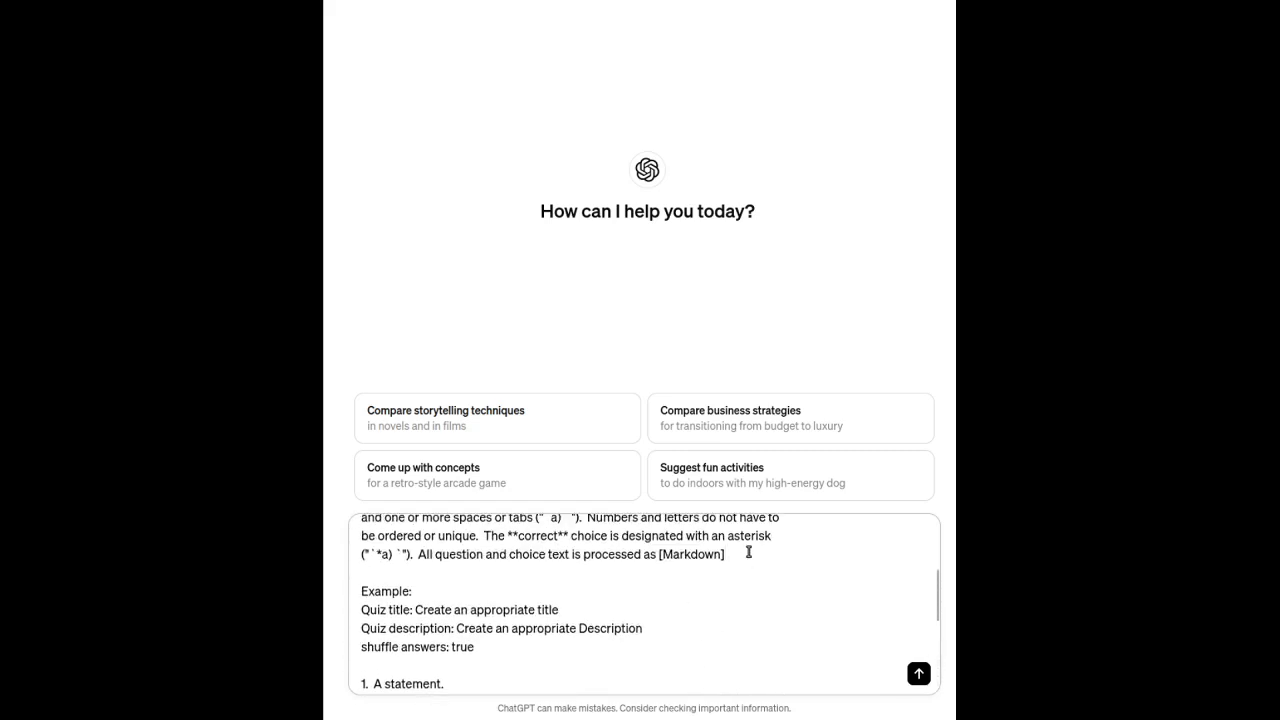
type("F")
type("The beginning of th")
type("e file wi")
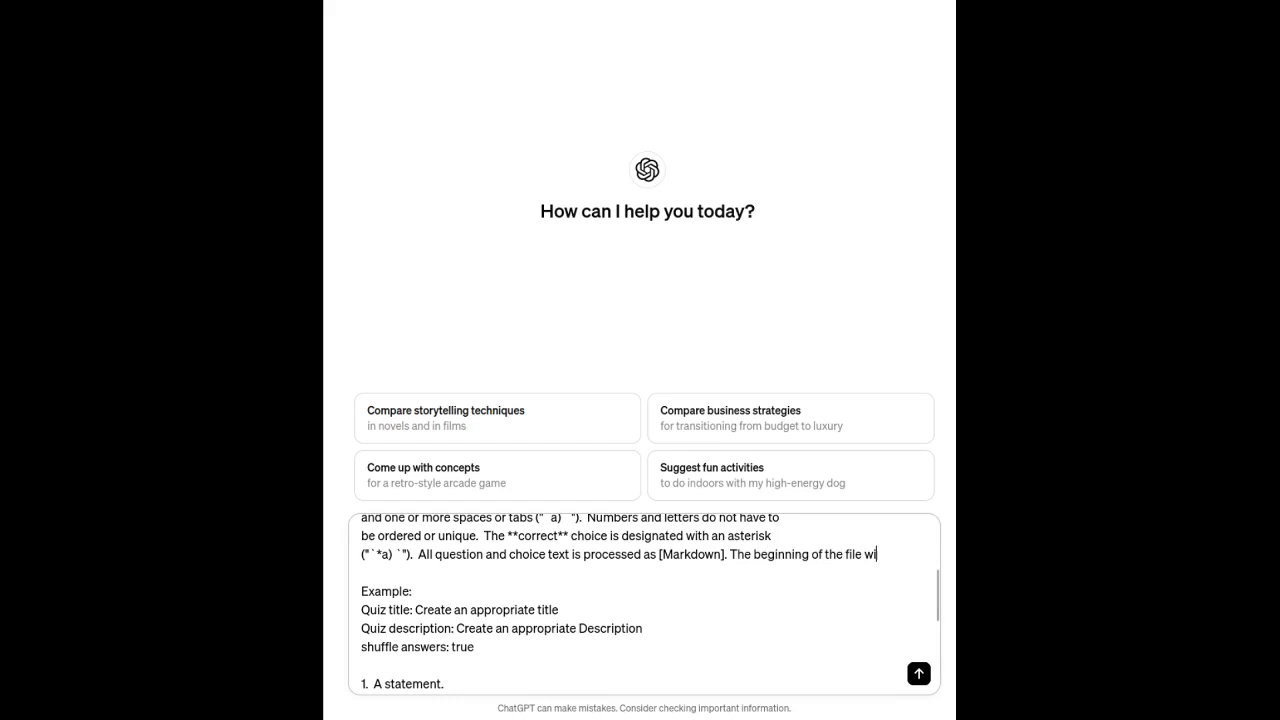
type("ll include som")
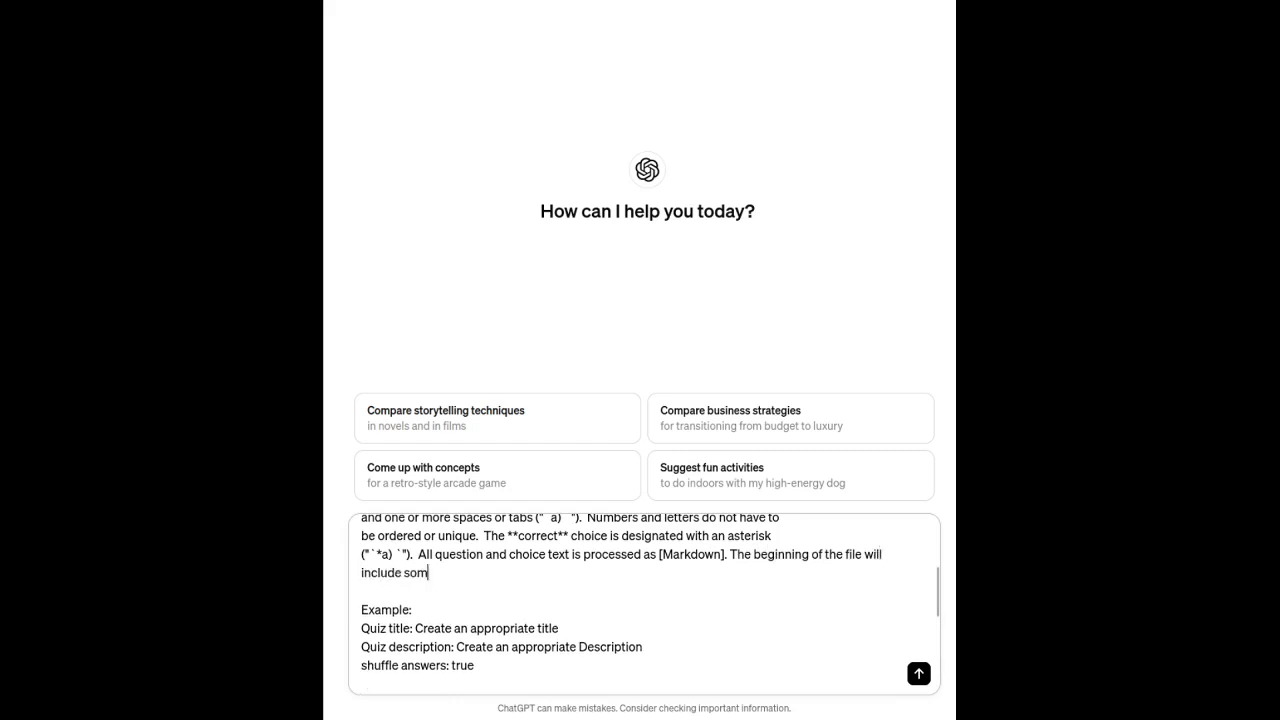
type("e specific instructions for the qui")
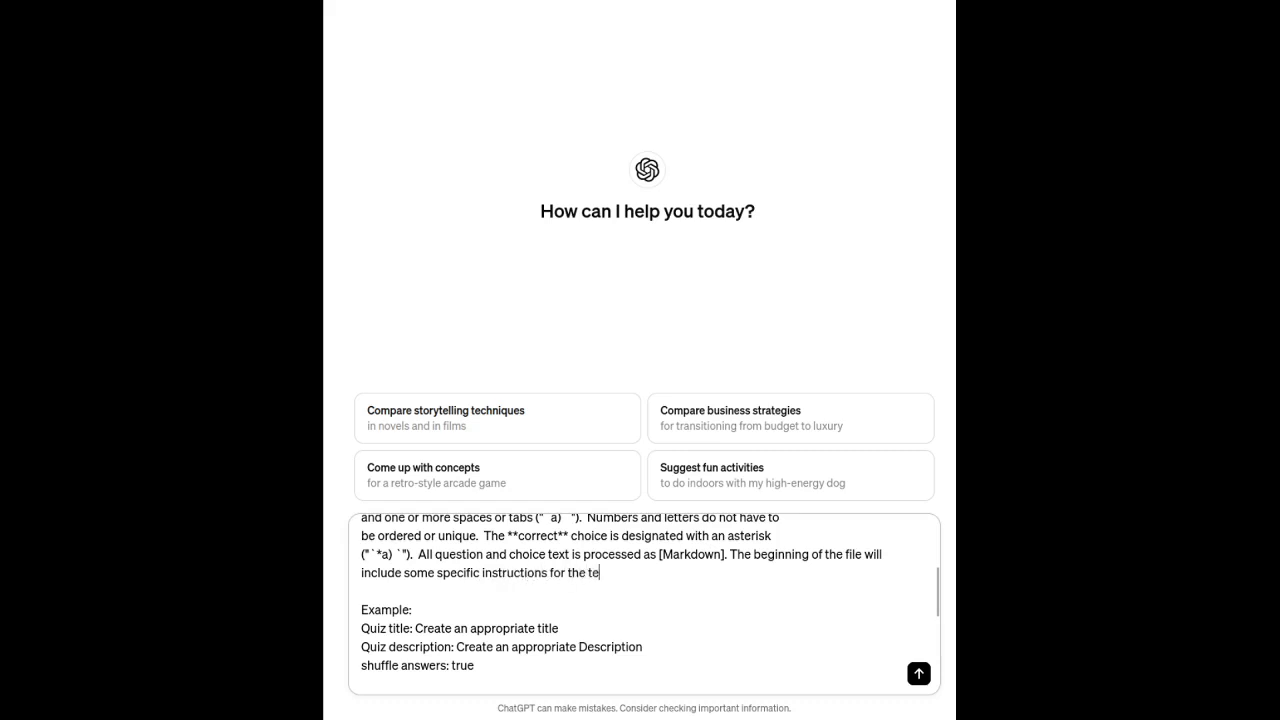
type("z functions. the")
- Extend the format description with "The '...' preceding a comment, allows for individual feedback when the respective answer is selected."
key("BackSpace")
key("BackSpace")
type("The '...' precend")
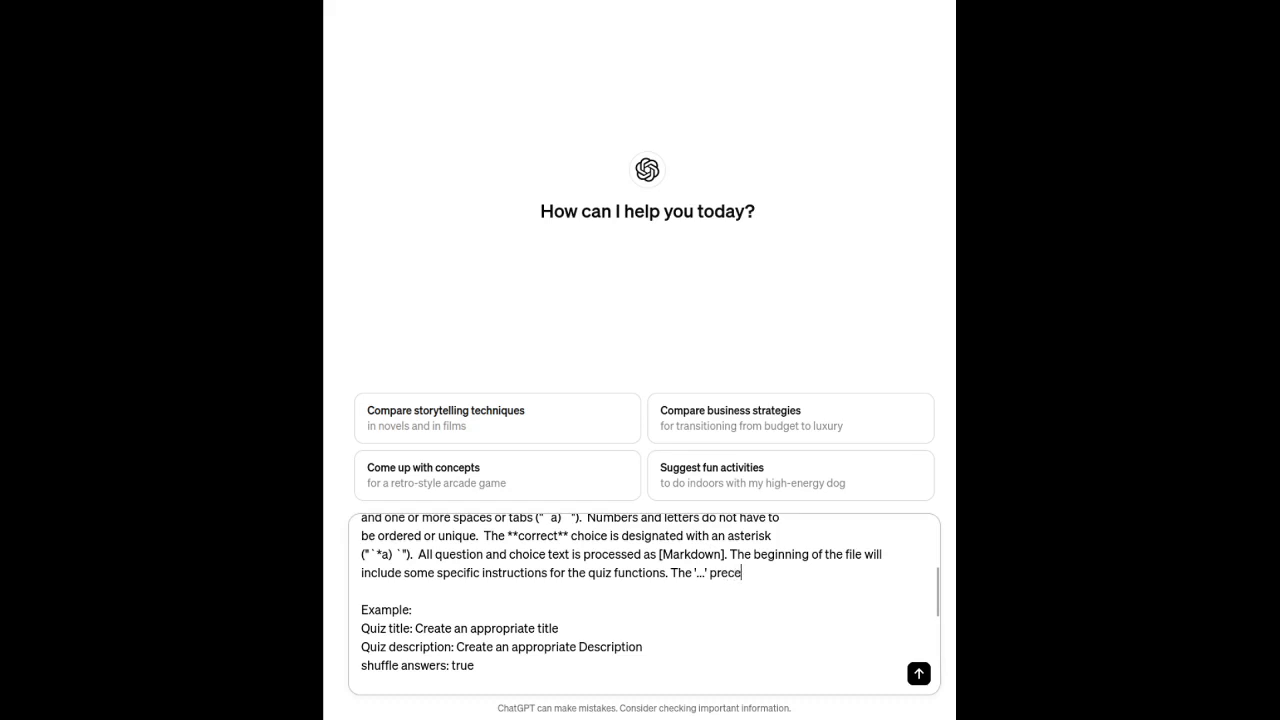
key("BackSpace")
key("BackSpace")
key("BackSpace")
type("eding a comment, allows for in")
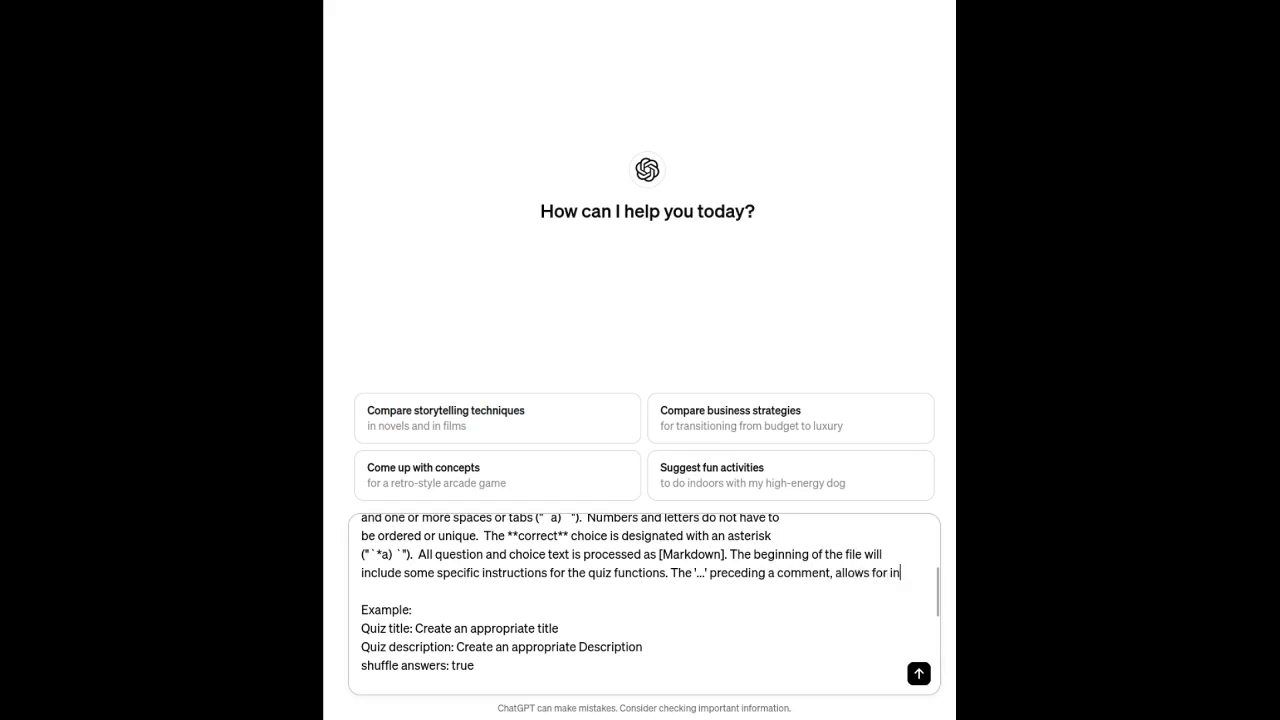
type("dividualf")
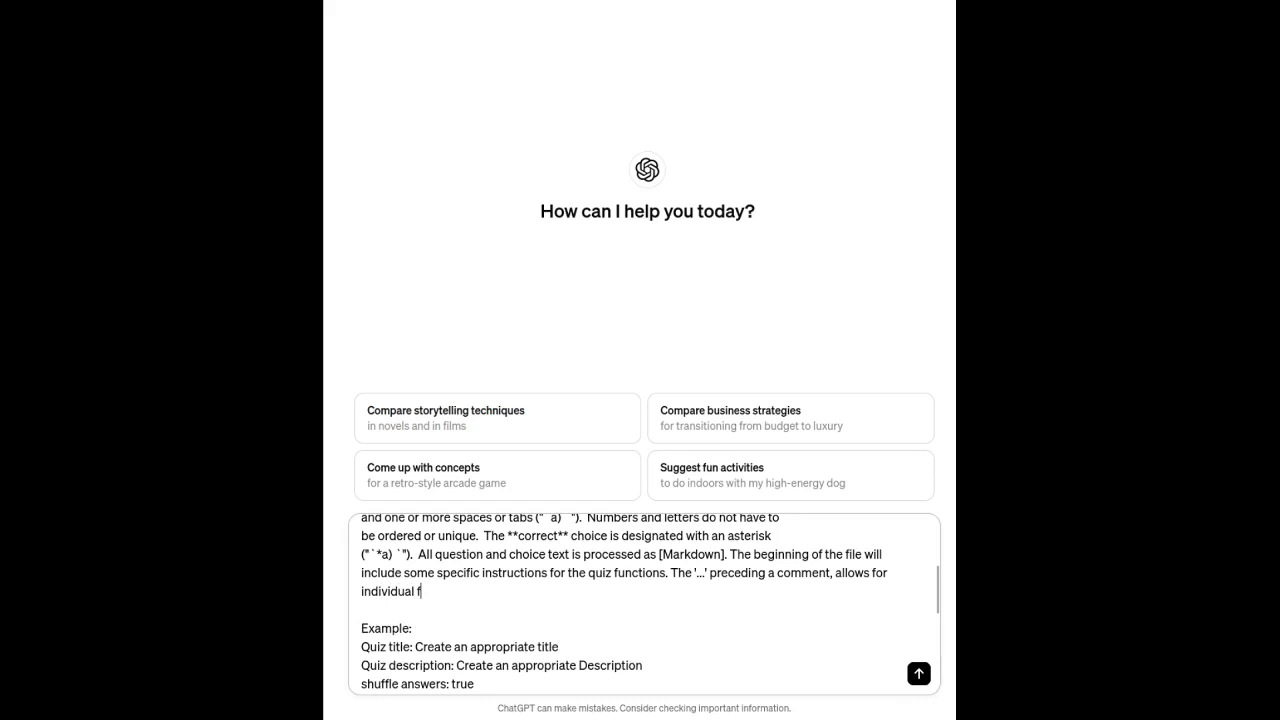
type("eedback when ")
type("q")
type("answers are")
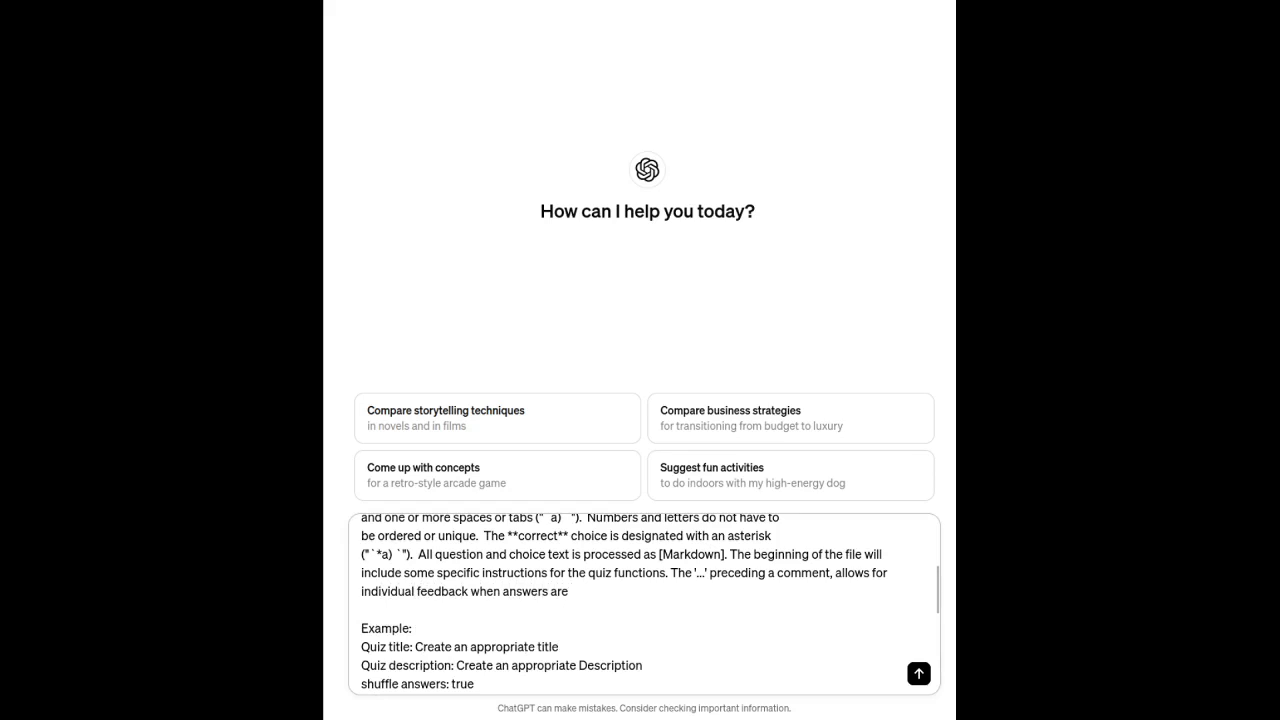
key("BackSpace")
key("BackSpace")
key("BackSpace")
key("BackSpace")
key("BackSpace")
key("BackSpace")
key("BackSpace")
key("BackSpace")
key("BackSpace")
key("BackSpace")
key("BackSpace")
key("BackSpace")
type("the respective anse")
key("BackSpace")
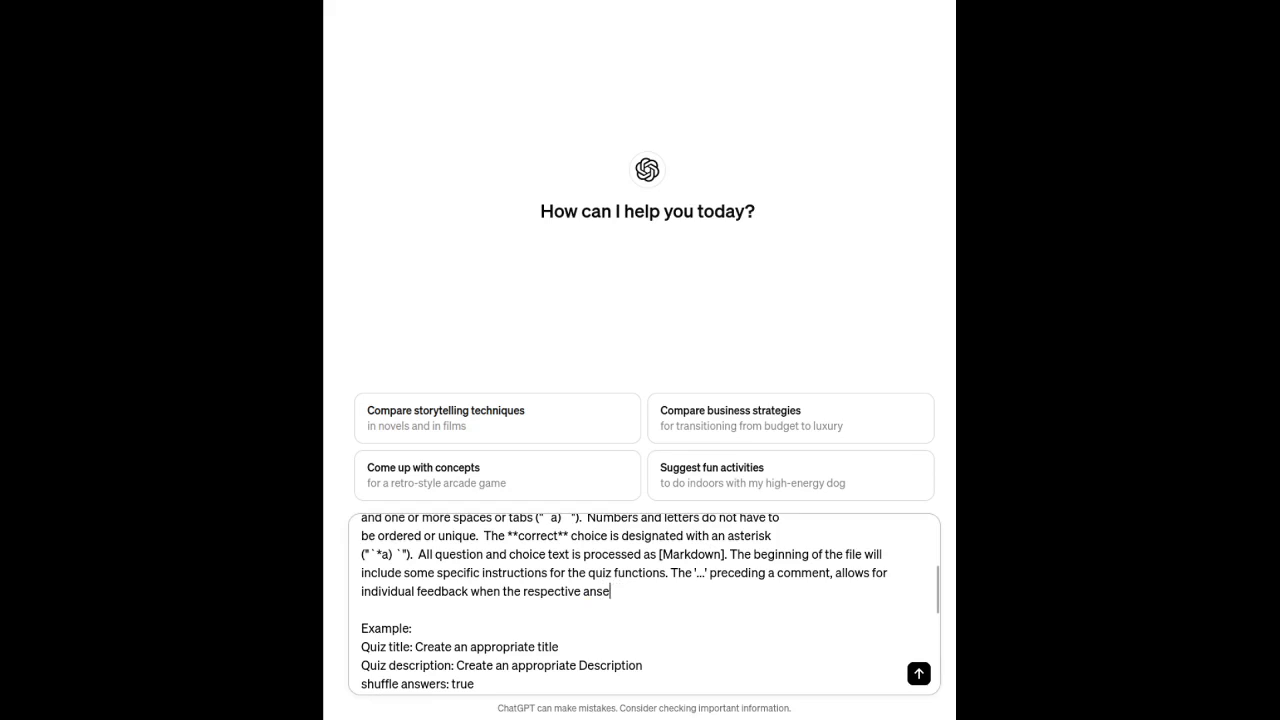
type("wer is selected.")
- Submit the completed quiz format prompt and view the whole reply
scroll(817, 632, "down", 5)
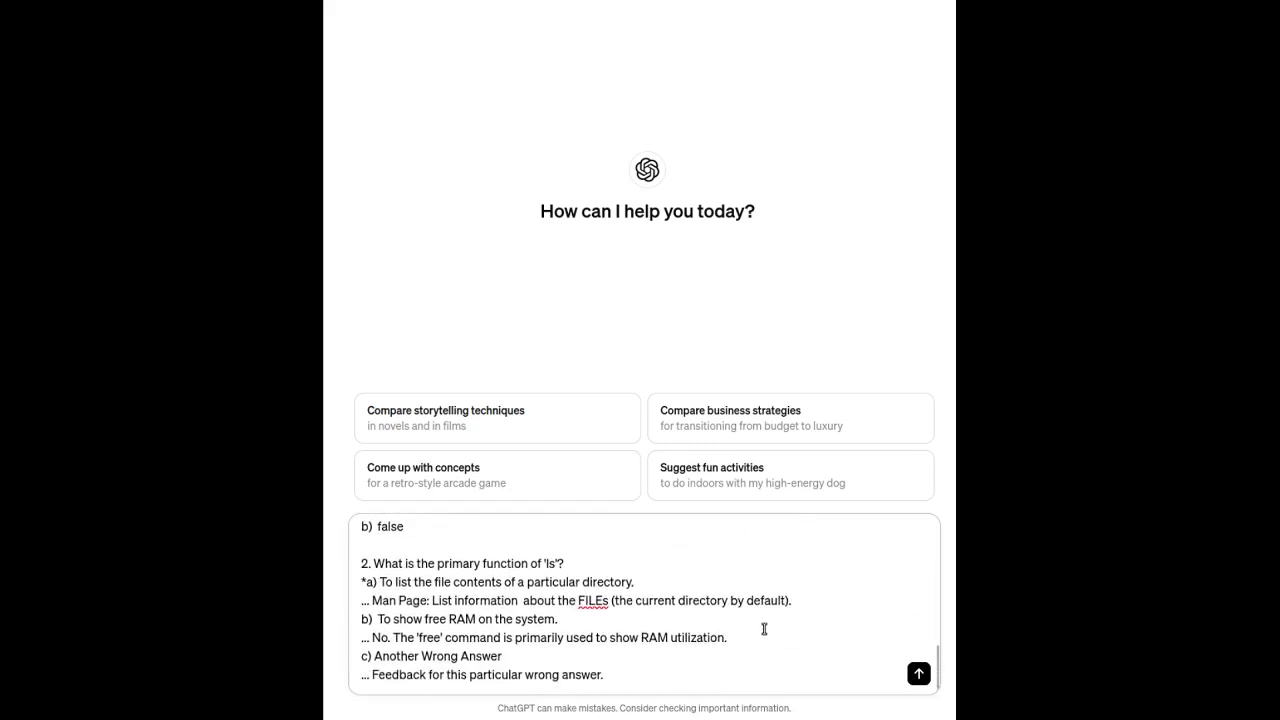
left_click(918, 675)
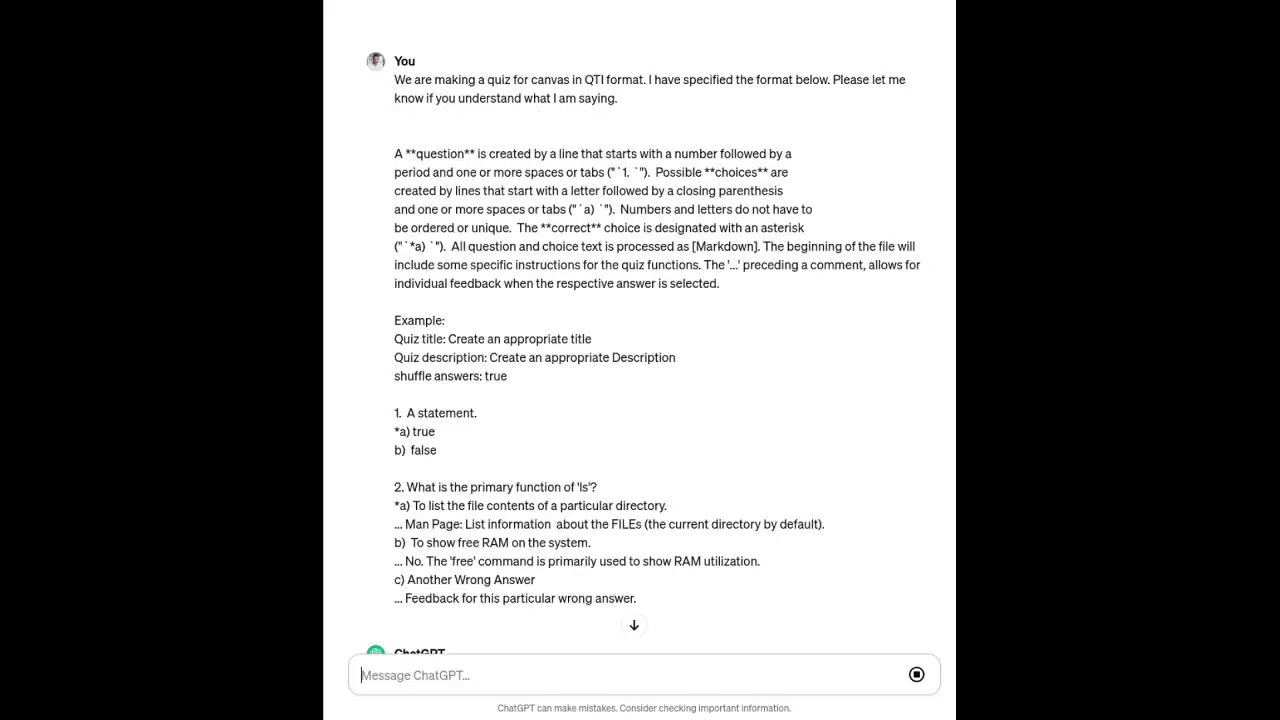
scroll(709, 352, "down", 3)
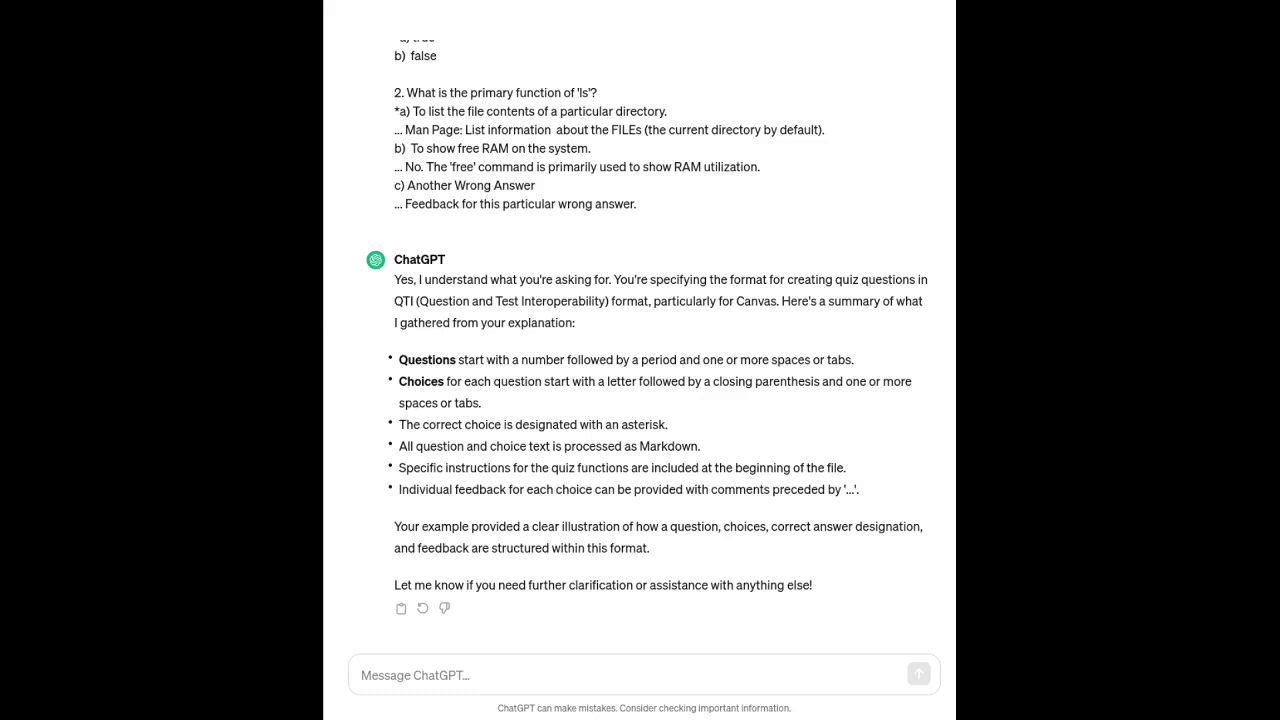
- Paste the copied forensics quiz questions with their credit link into a new message and check the text back to its beginning
left_click(362, 675)
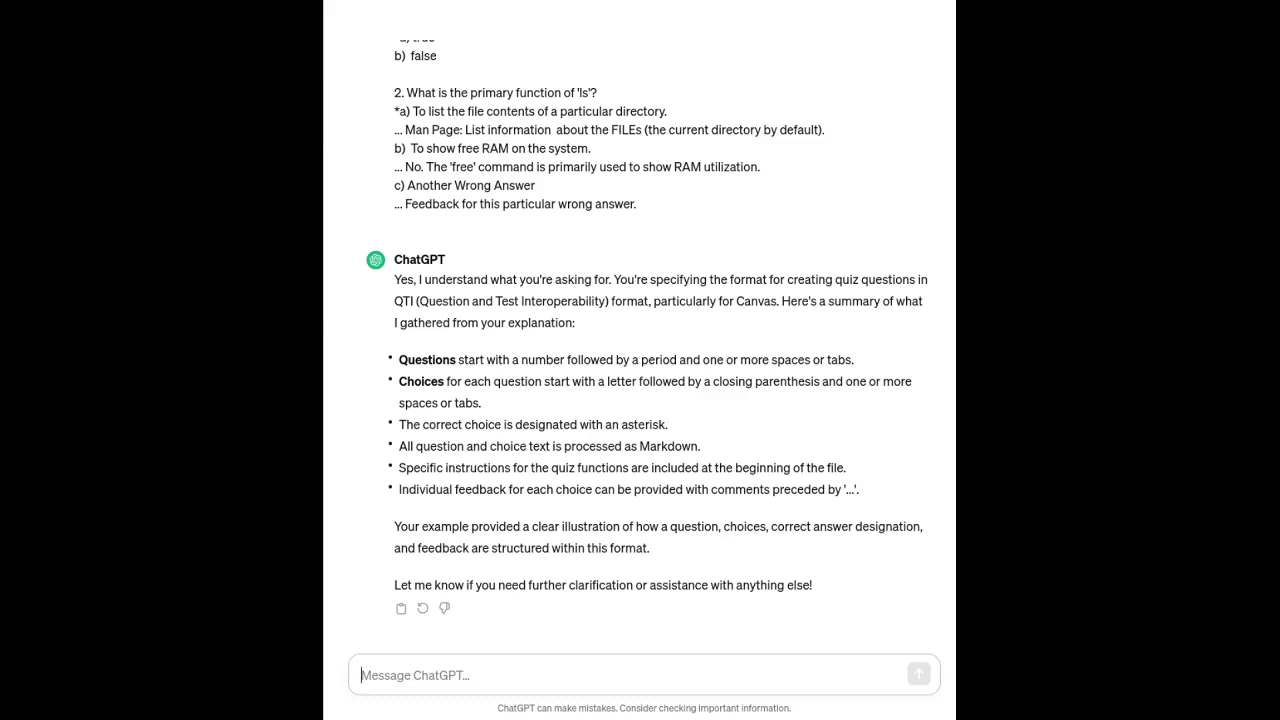
left_click(647, 649)
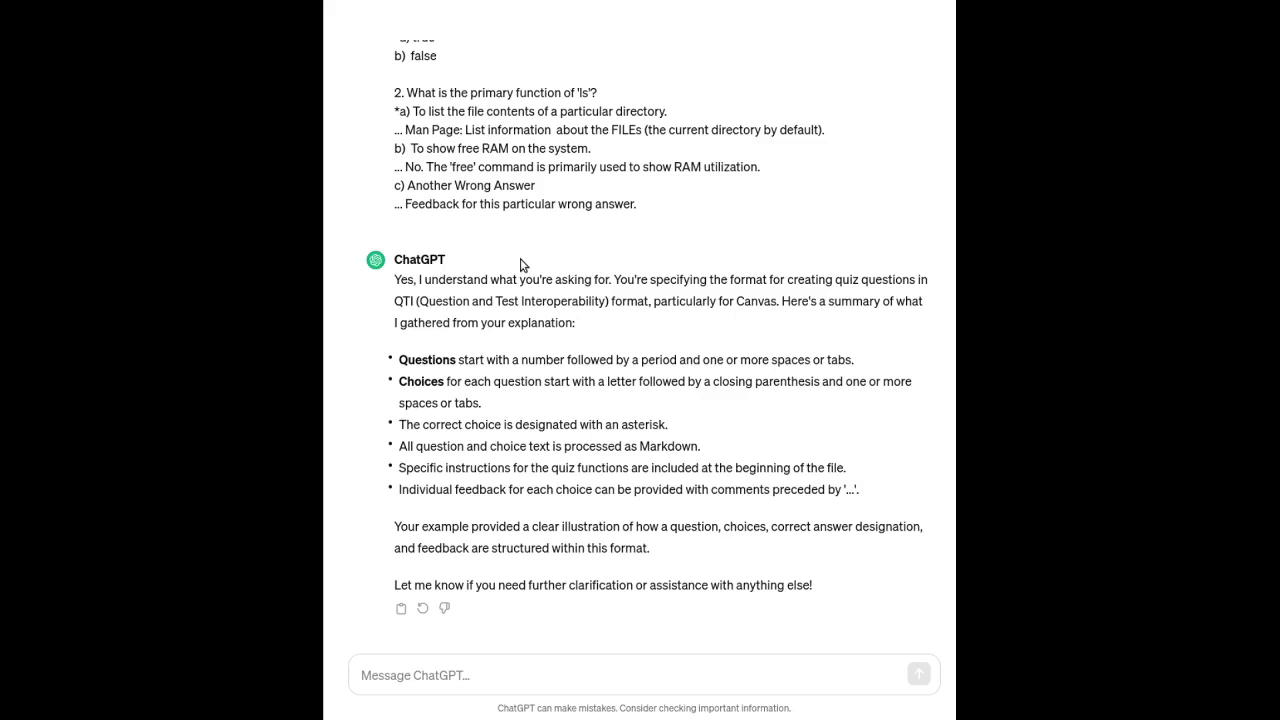
left_click(452, 680)
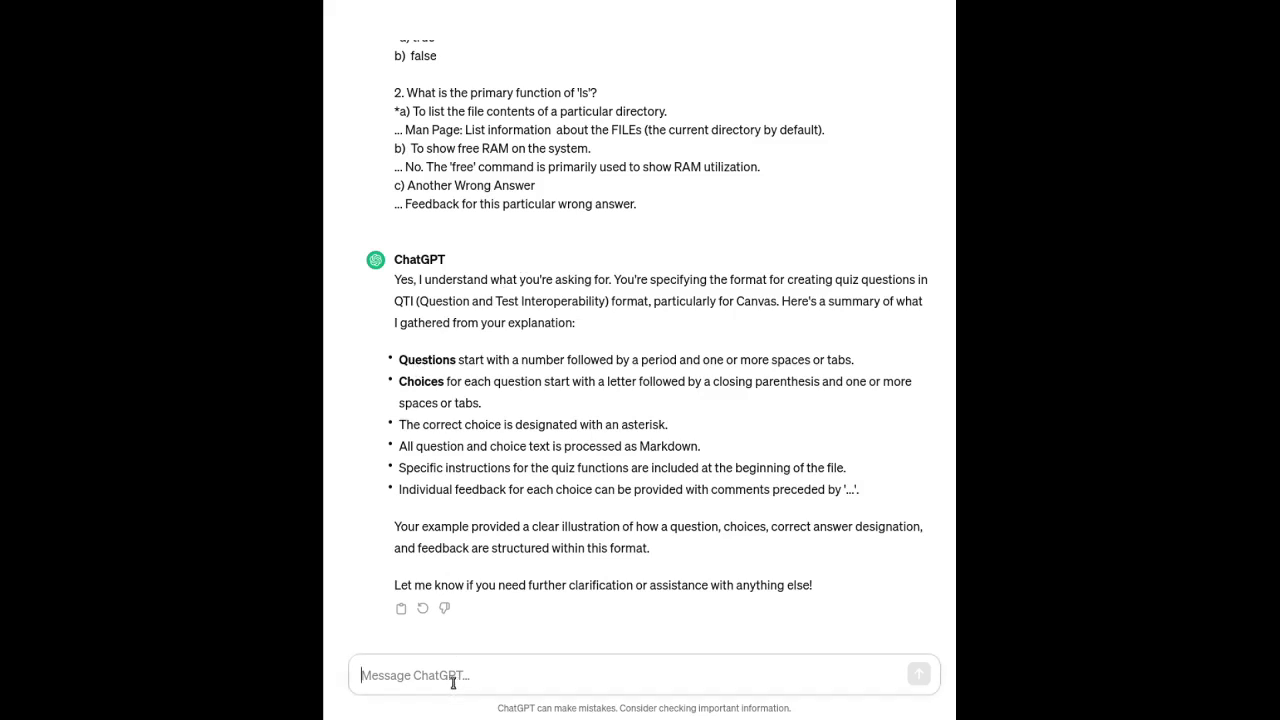
key("ctrl+v")
scroll(633, 595, "up", 3)
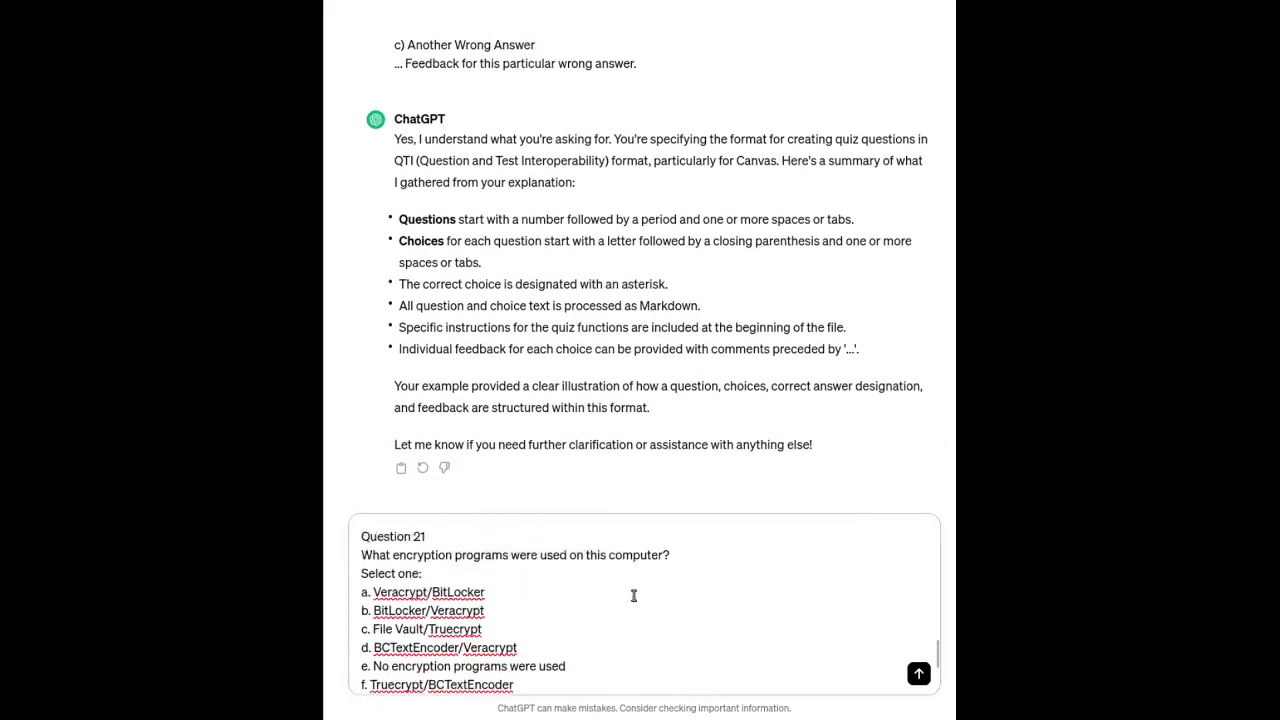
scroll(633, 595, "up", 15)
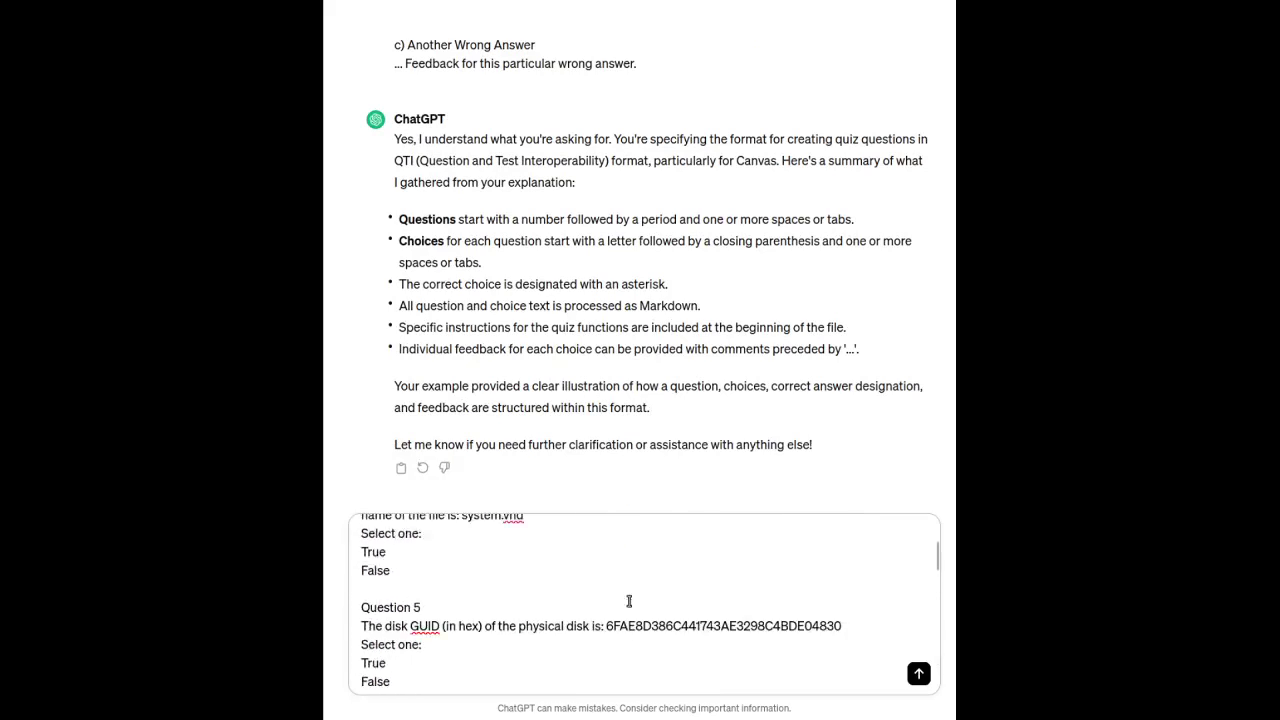
scroll(629, 600, "up", 5)
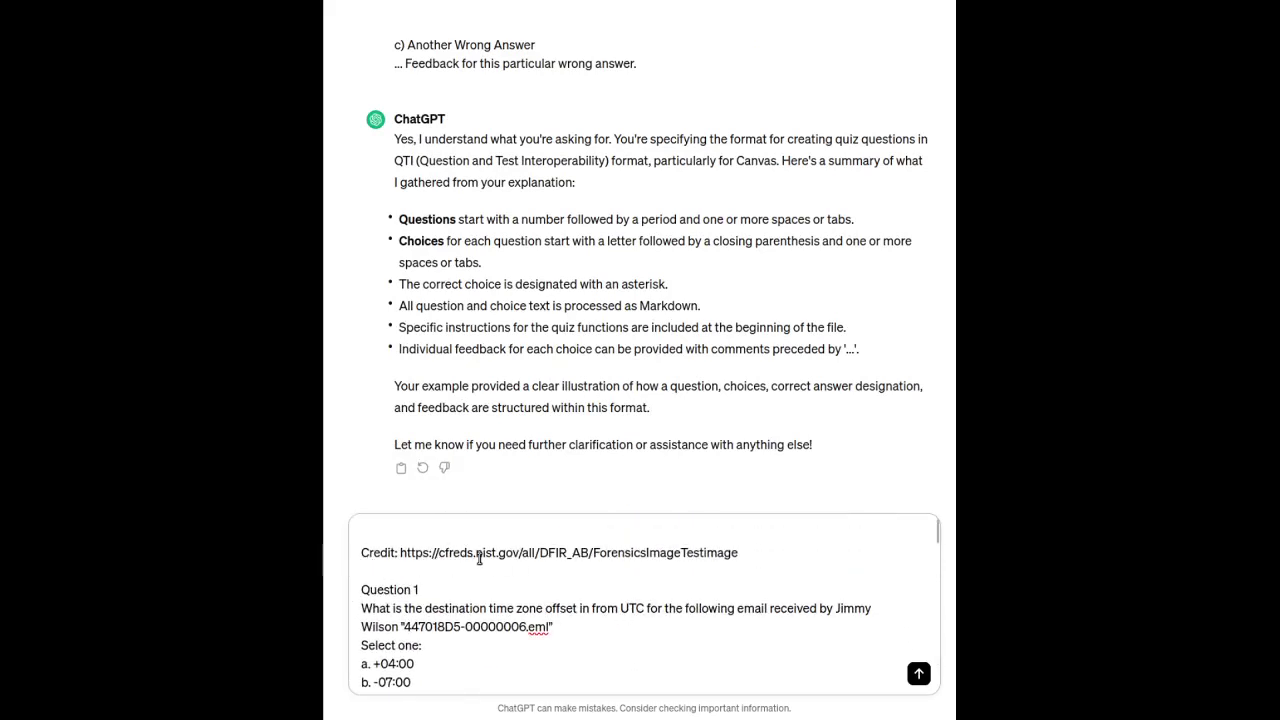
- Copy the quiz title, quiz description and shuffle answers lines from the earlier prompt's example to the beginning of the new message
scroll(540, 320, "up", 4)
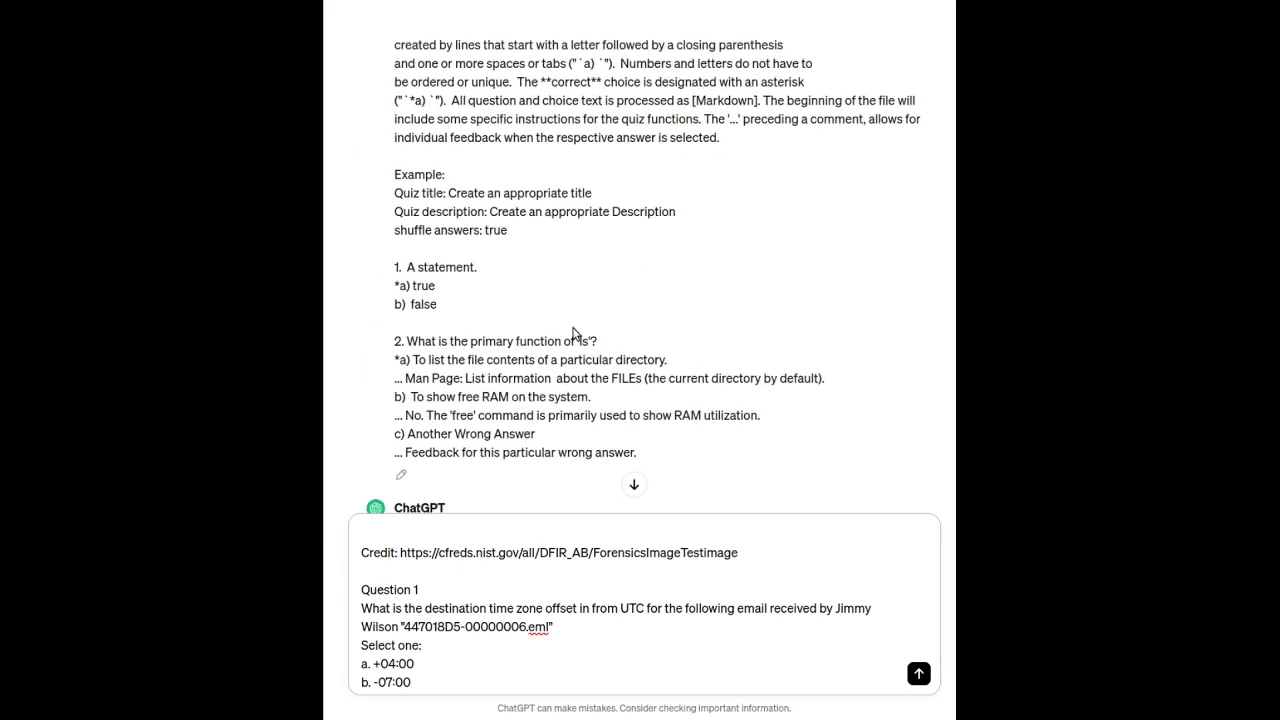
scroll(575, 333, "up", 1)
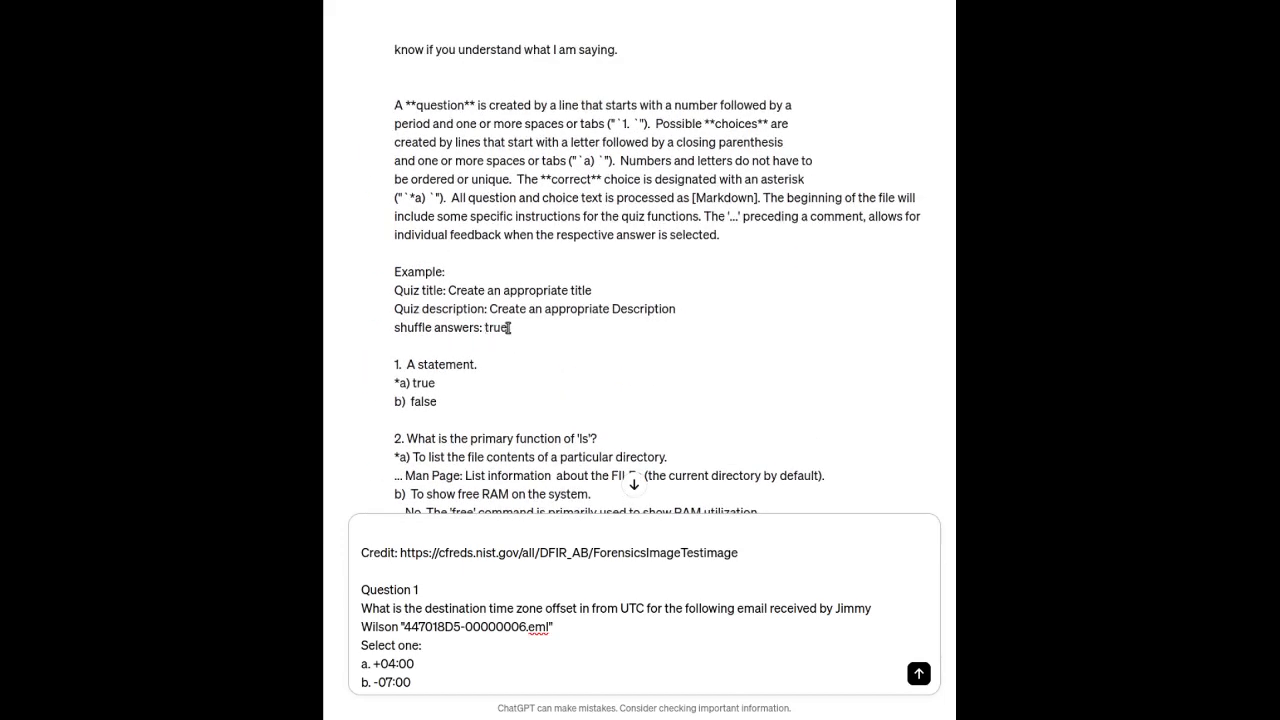
left_click_drag(509, 327, 397, 291)
key("ctrl+c")
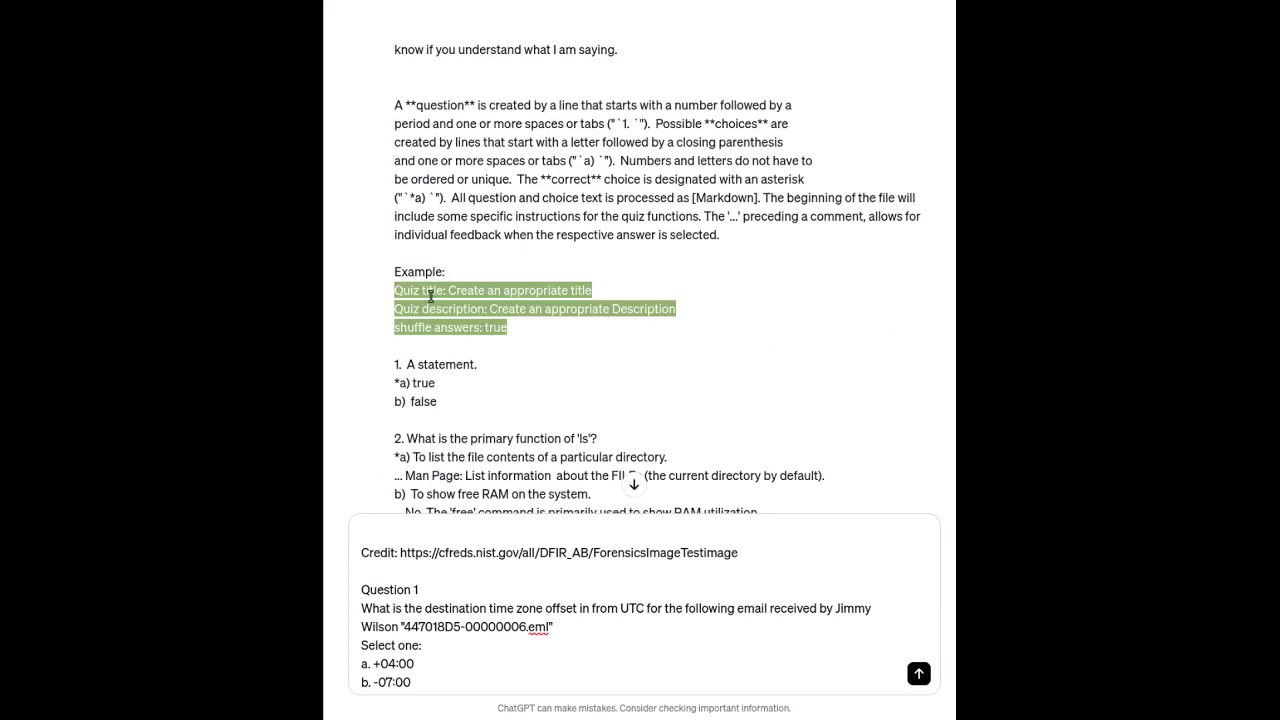
left_click(373, 536)
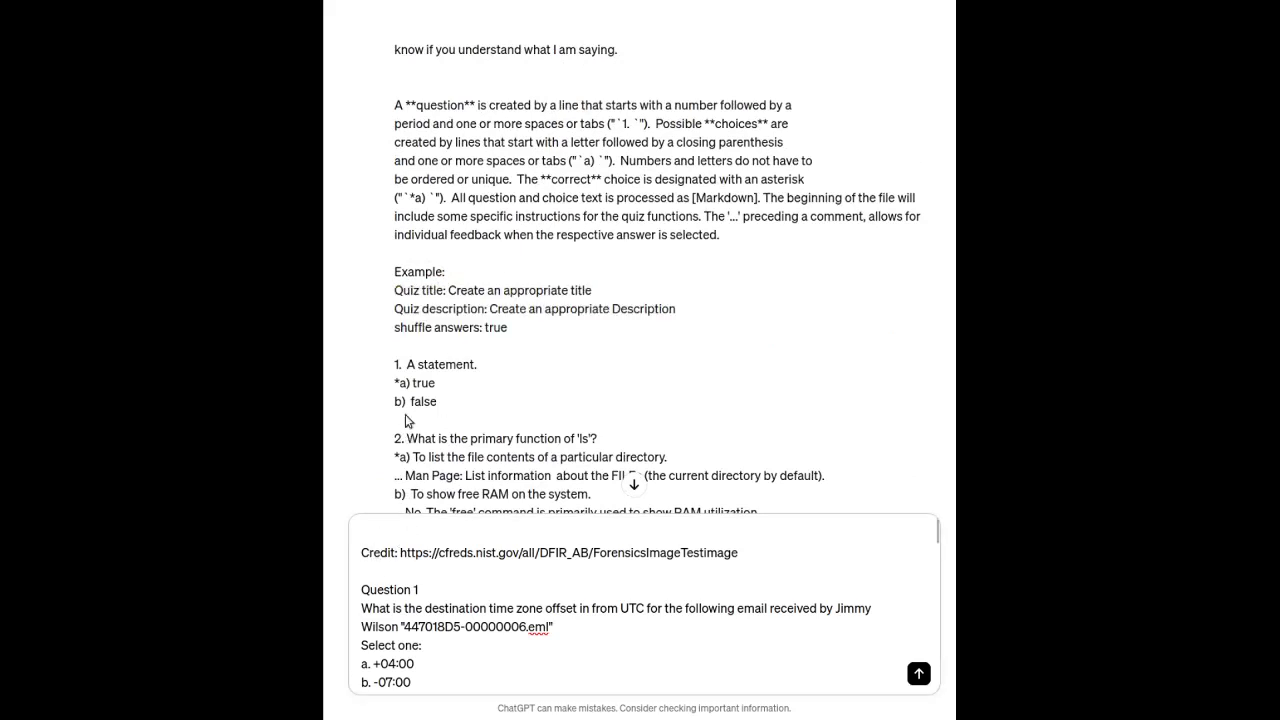
key("ctrl+v")
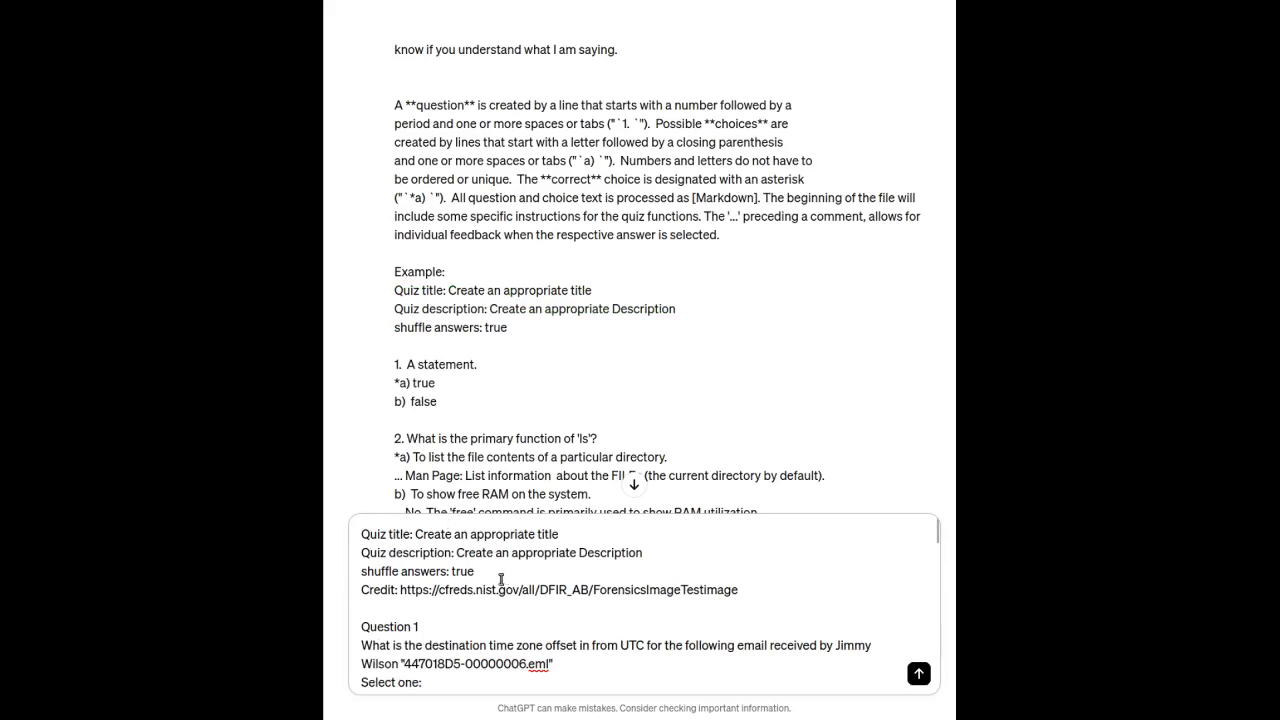
- Insert the line "Please include this line in the description:" directly above the credit link, separated from the shuffle answers line by a blank line
left_click(484, 590)
key("Home")
key("Return")
type("Please in")
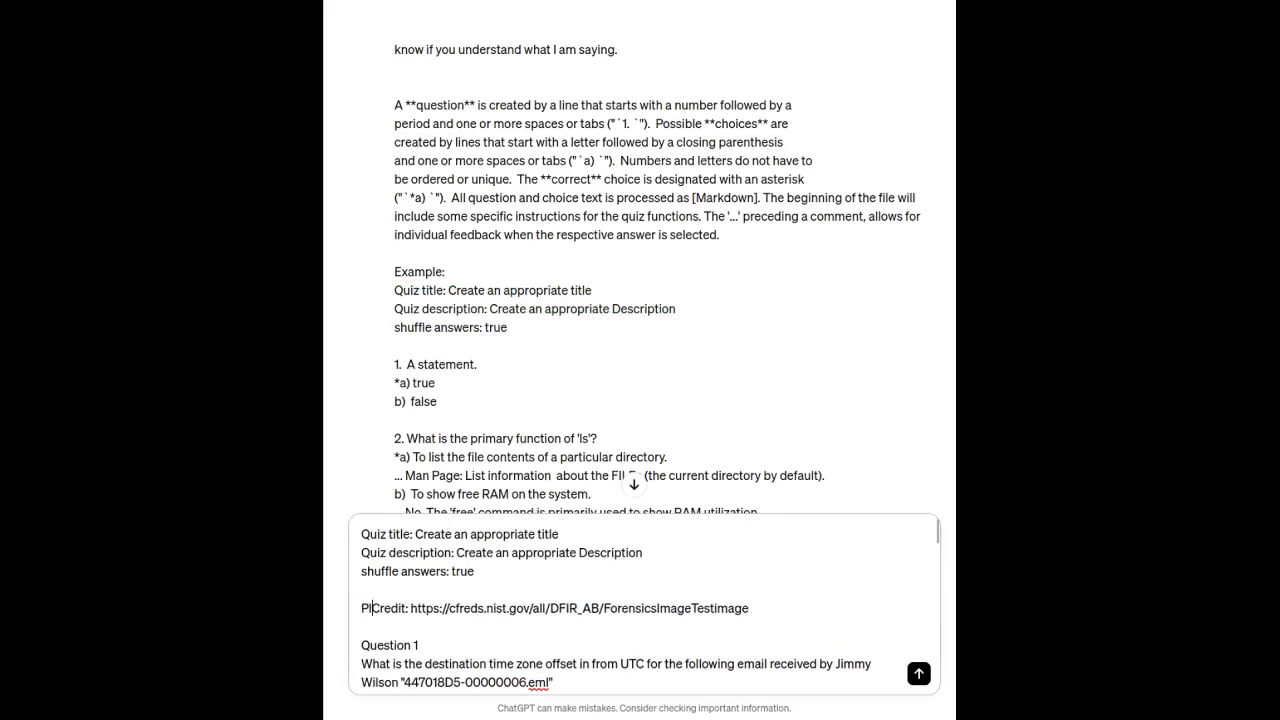
type("clude ")
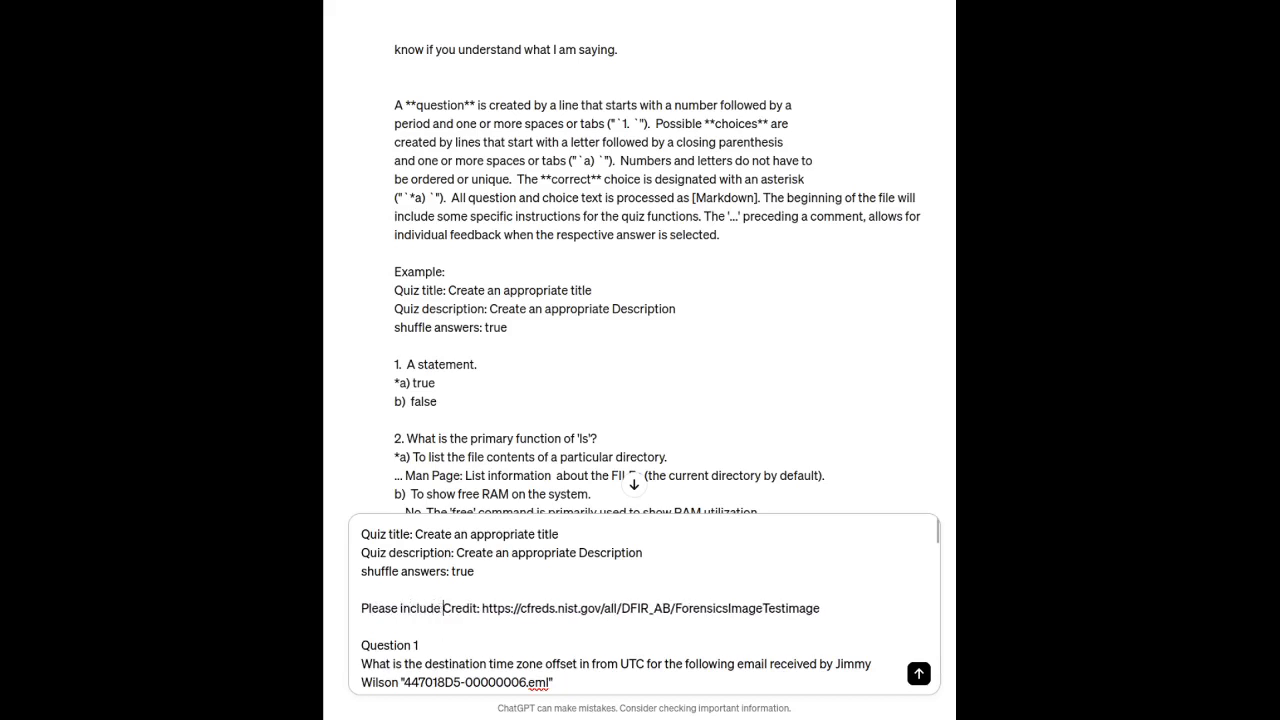
type("this ")
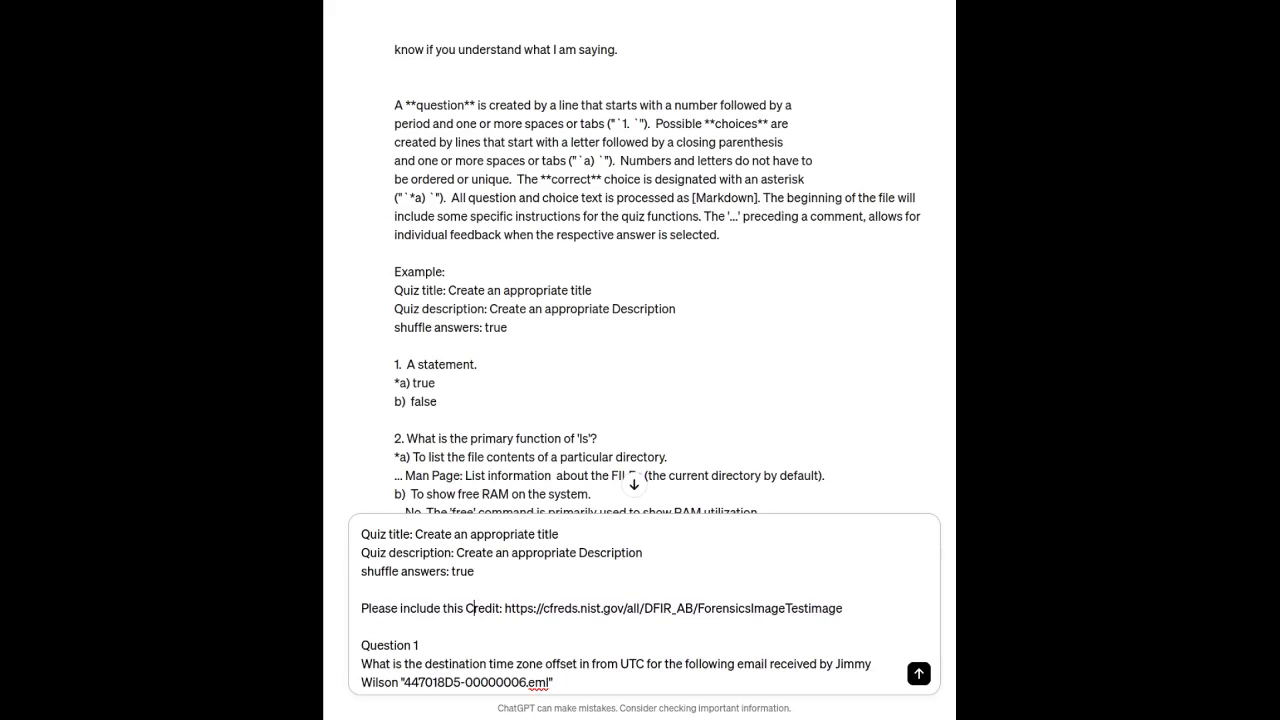
type("line in the d")
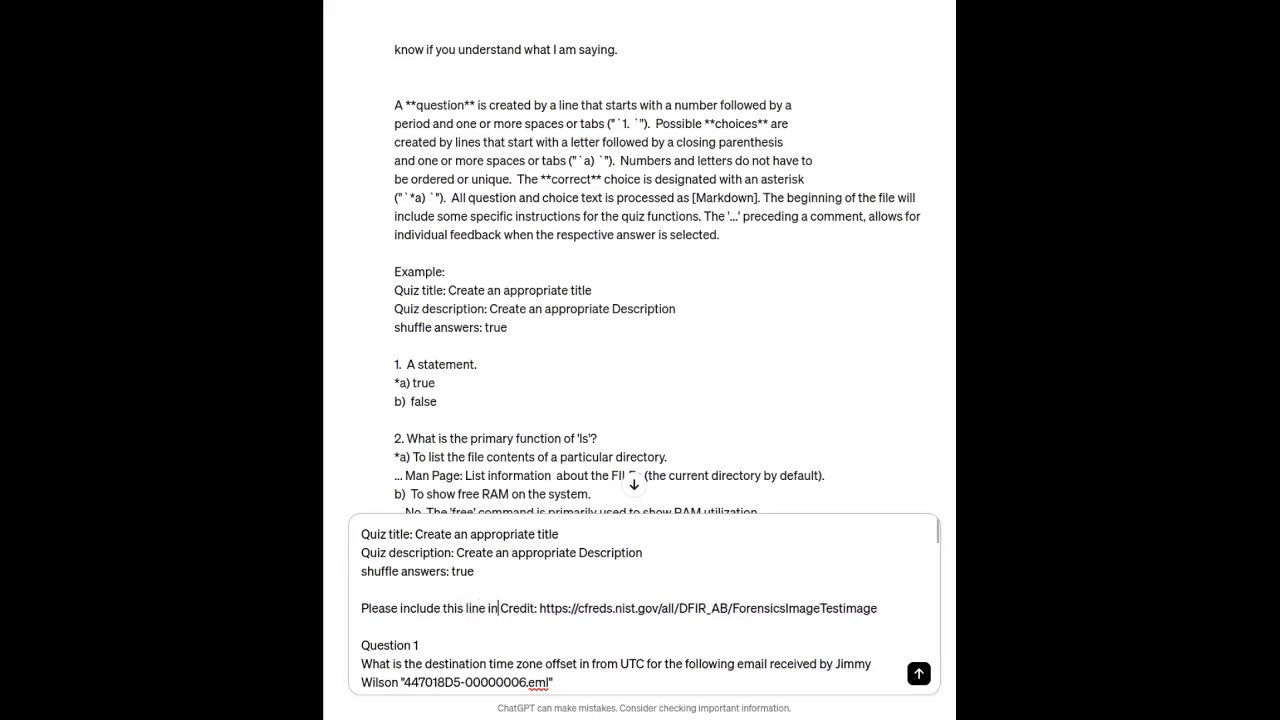
type("escription:")
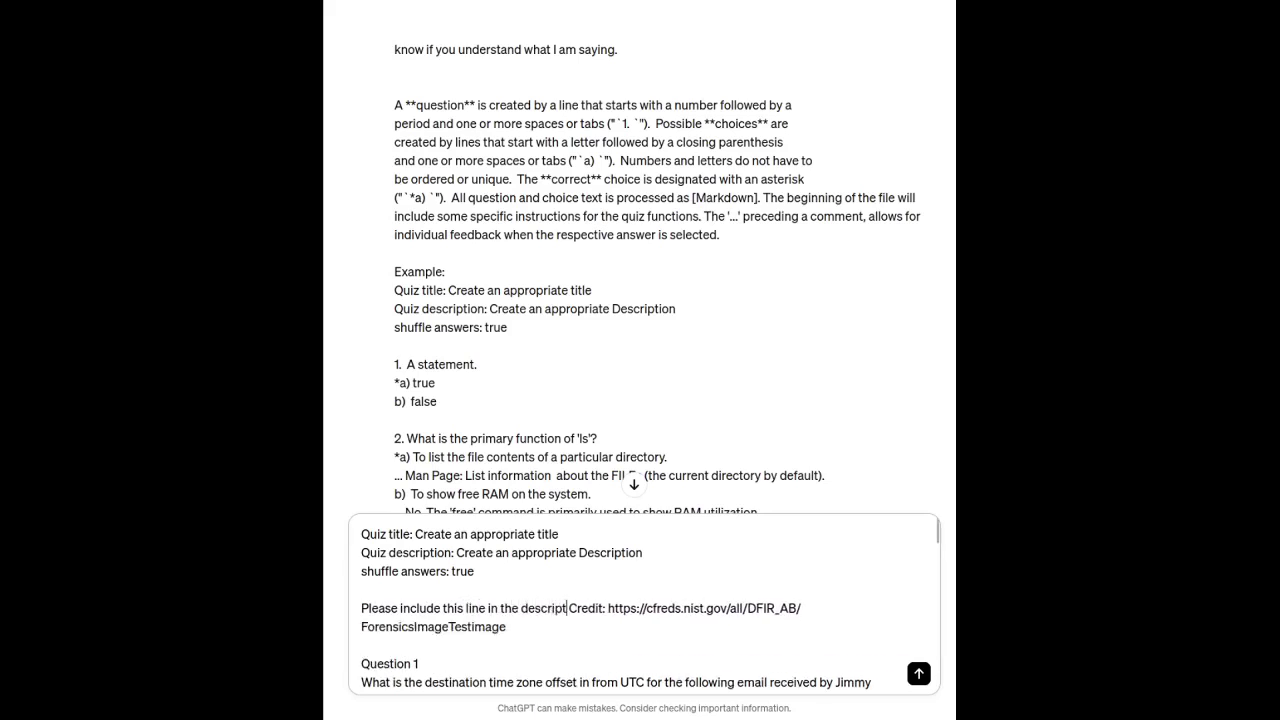
key("shift+Return")
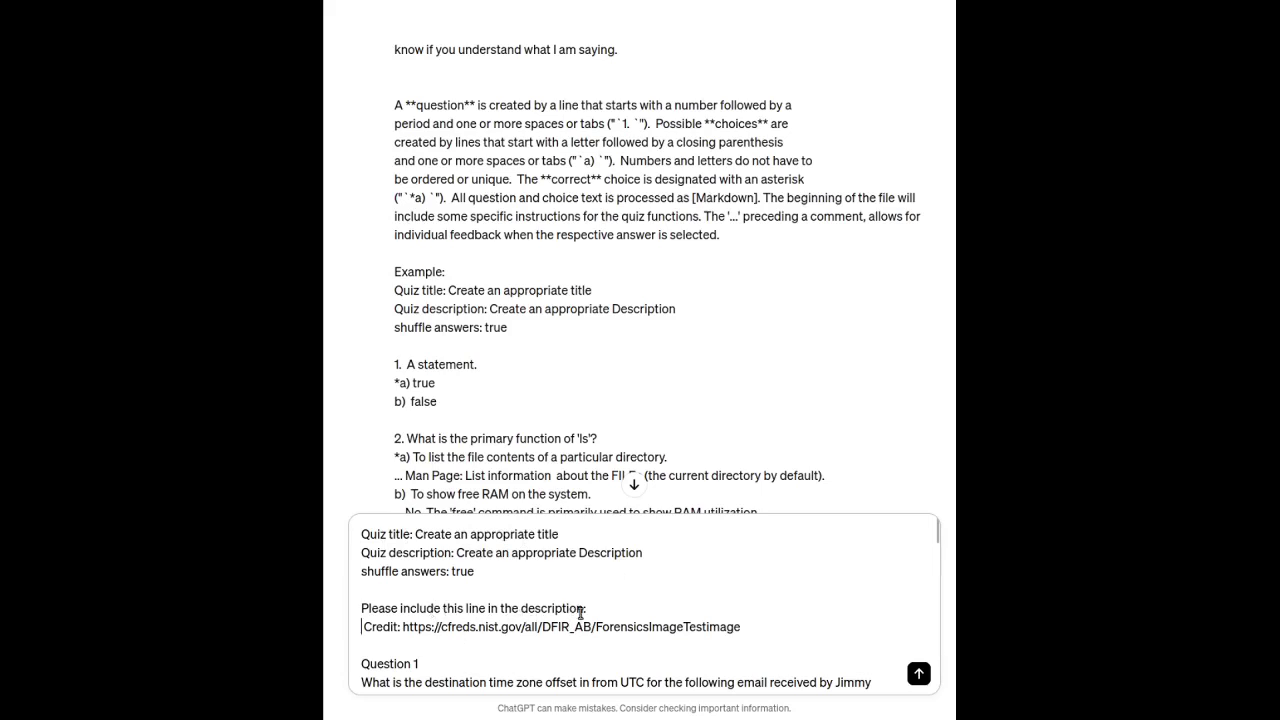
- Check the first pasted questions below the credit link and submit the message
scroll(490, 627, "down", 1)
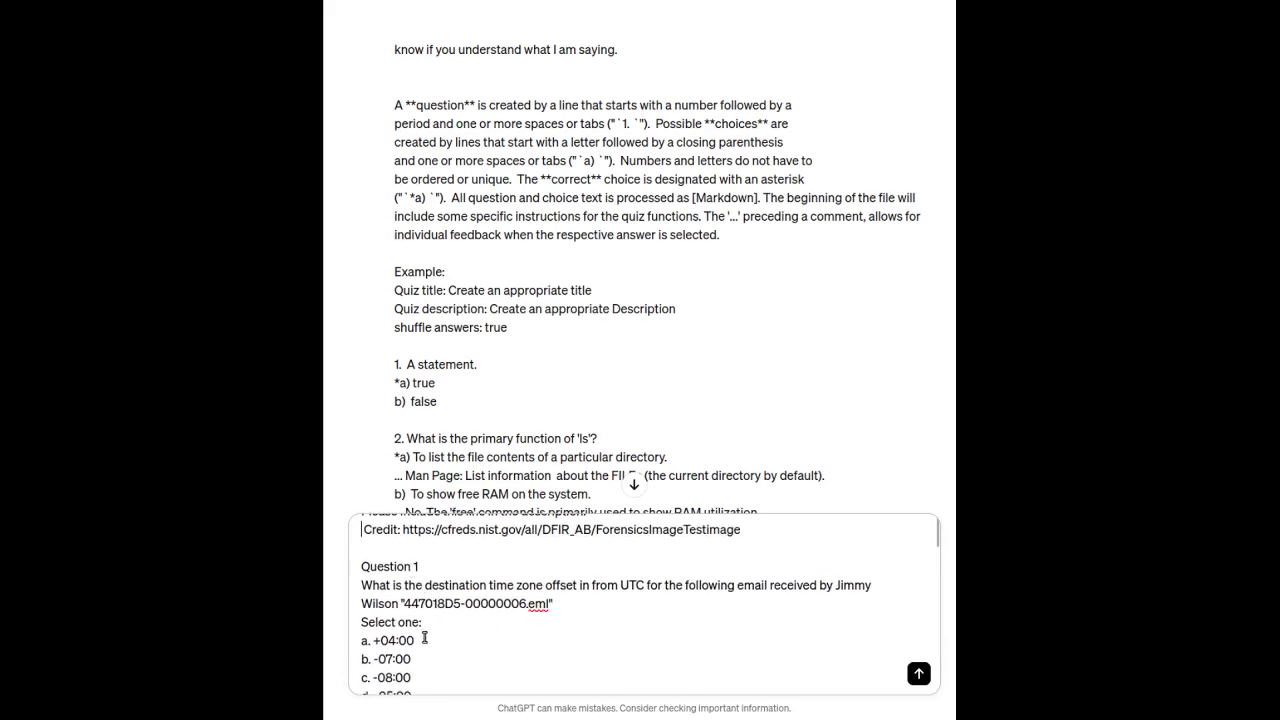
scroll(579, 632, "down", 2)
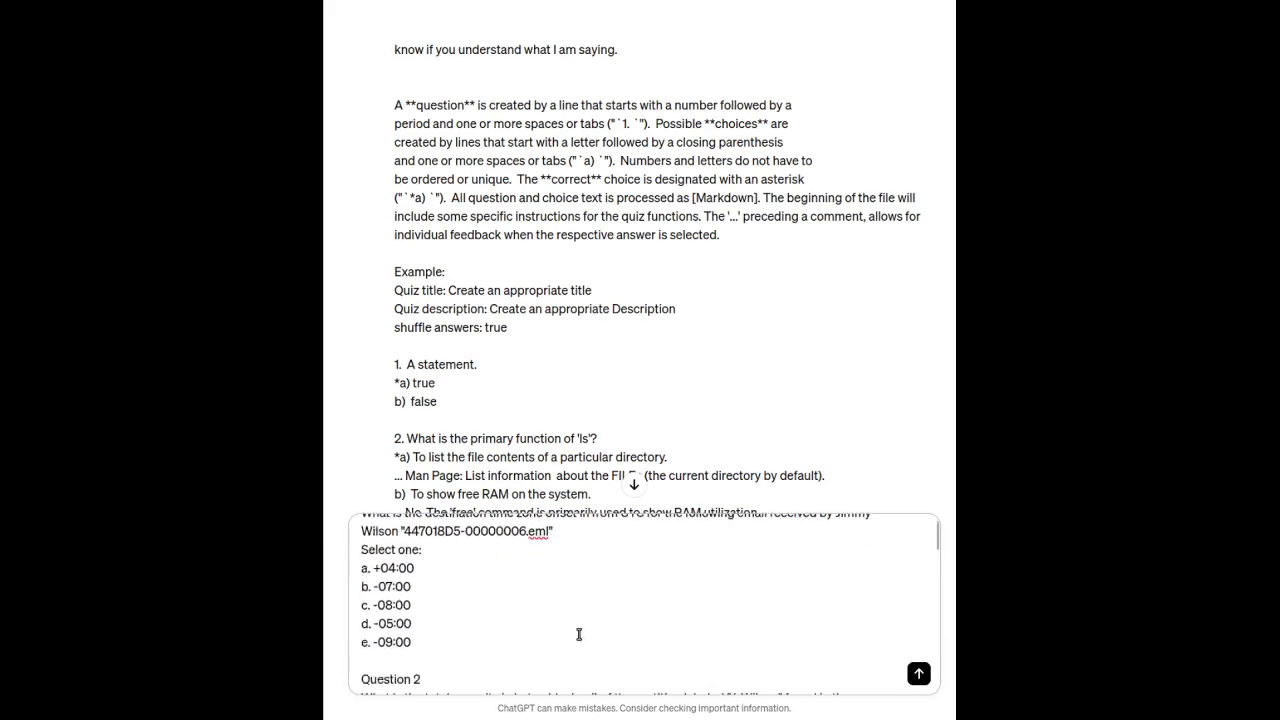
left_click(918, 672)
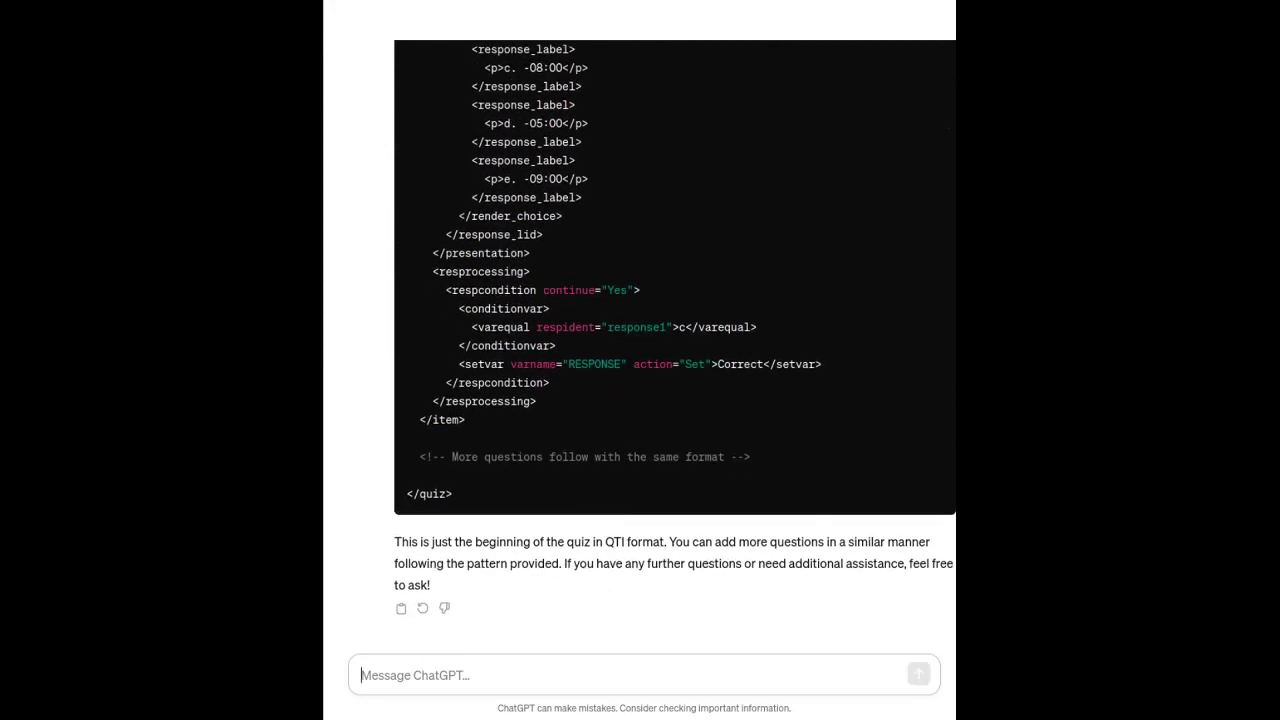
- Examine the XML quiz in the reply along its full length and width, including the description and the first question
scroll(656, 391, "up", 4)
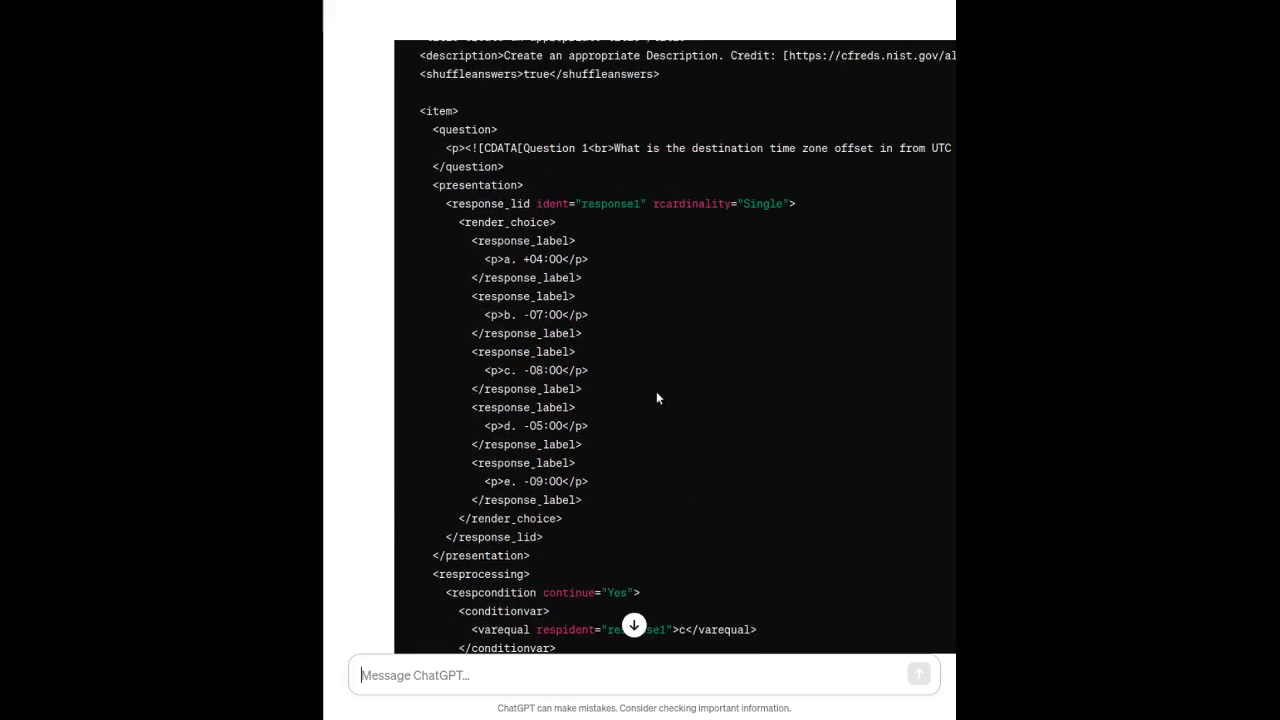
scroll(657, 398, "up", 1)
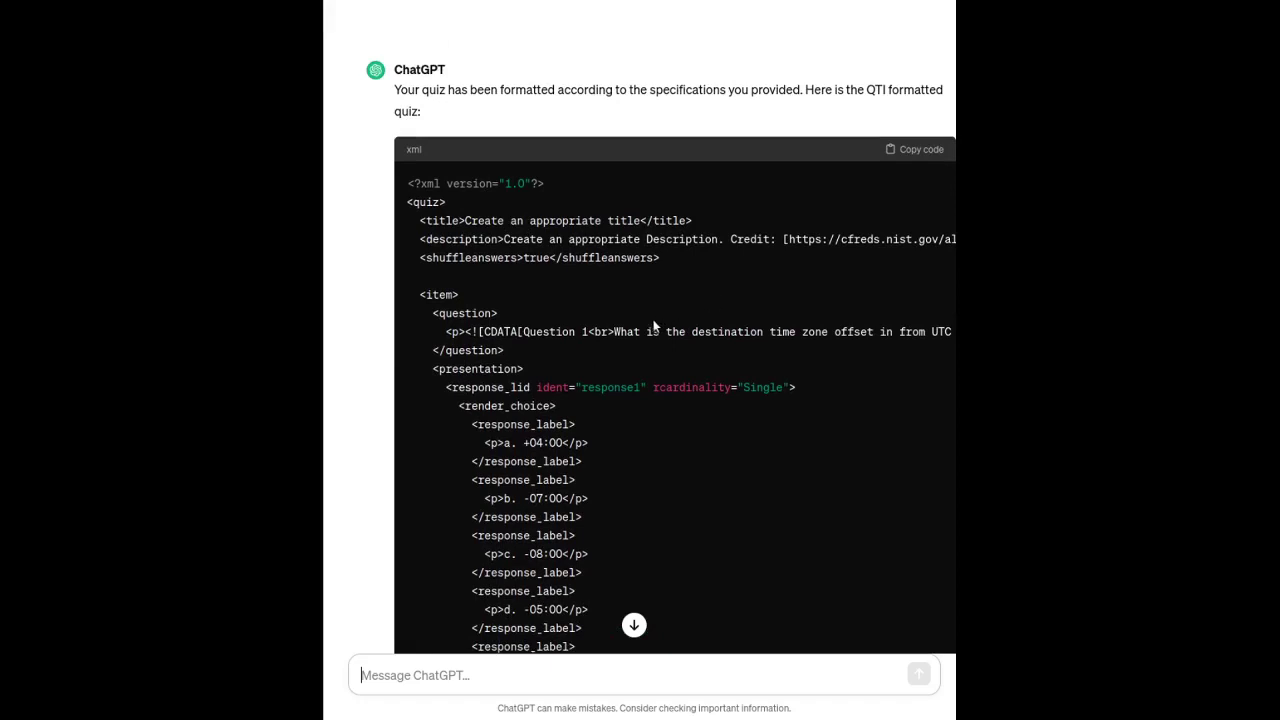
scroll(703, 449, "down", 5)
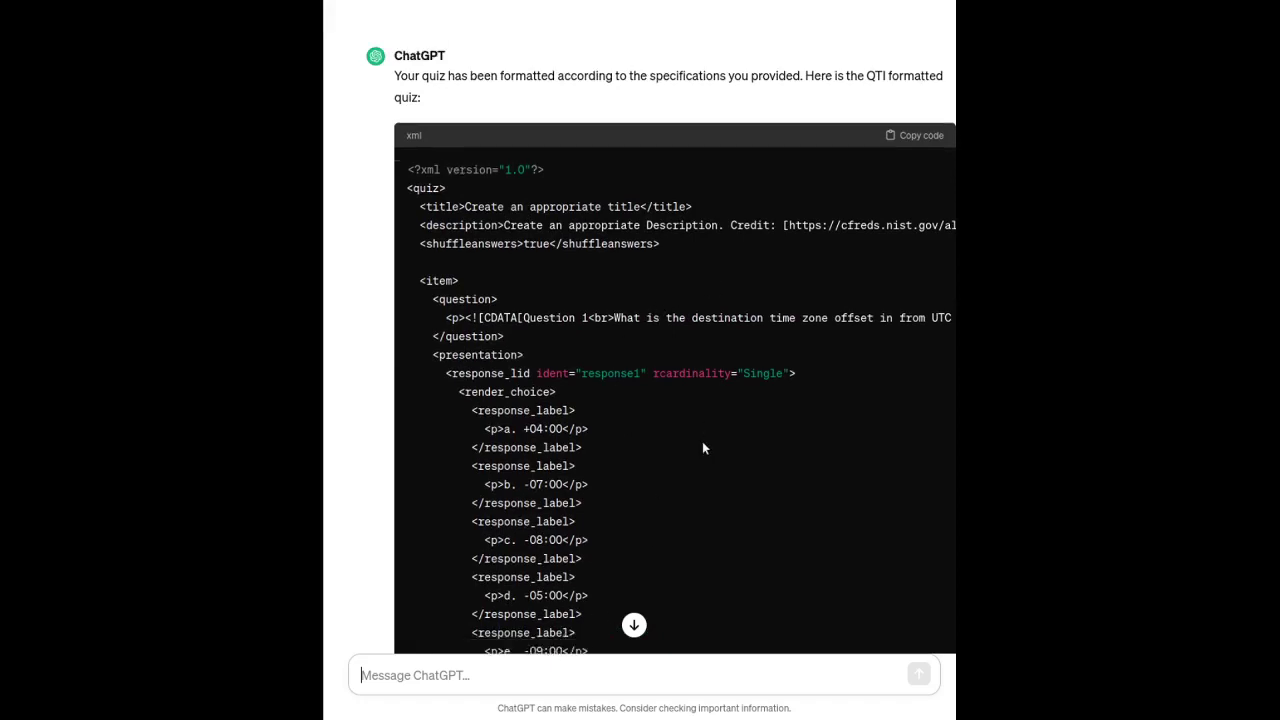
left_click_drag(586, 512, 772, 503)
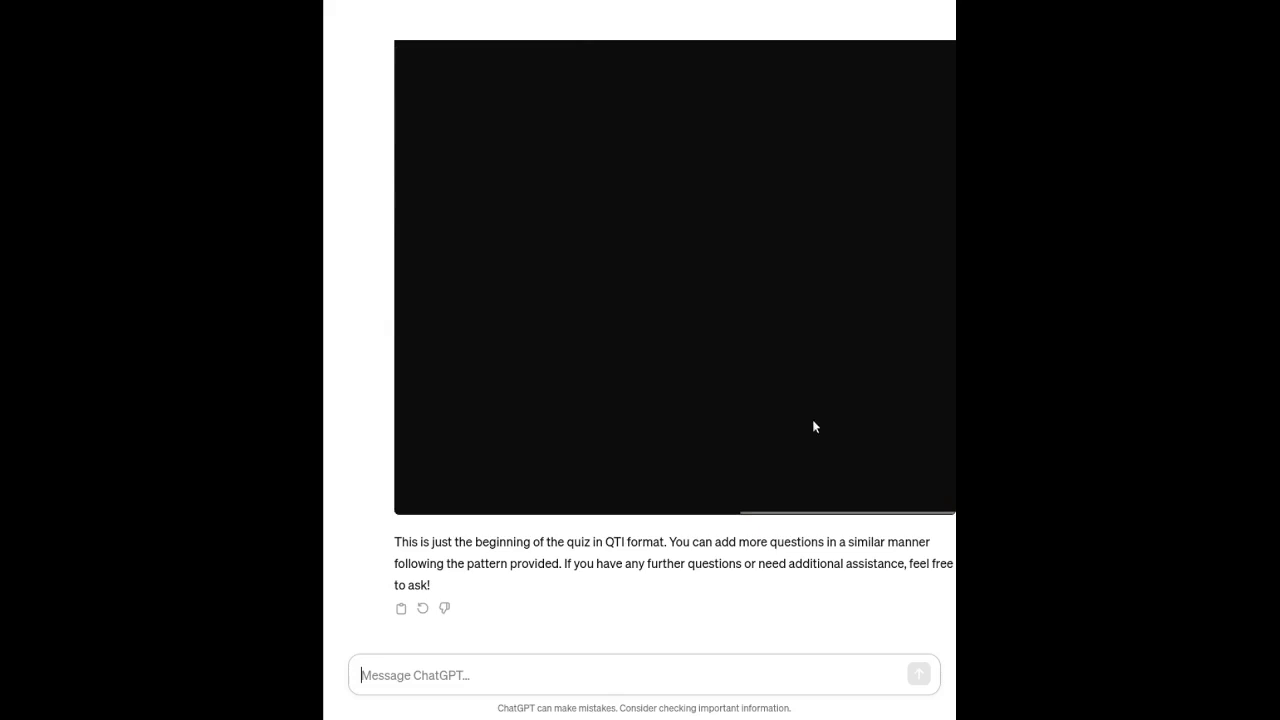
scroll(807, 365, "up", 6)
scroll(799, 374, "down", 3)
scroll(797, 386, "down", 3)
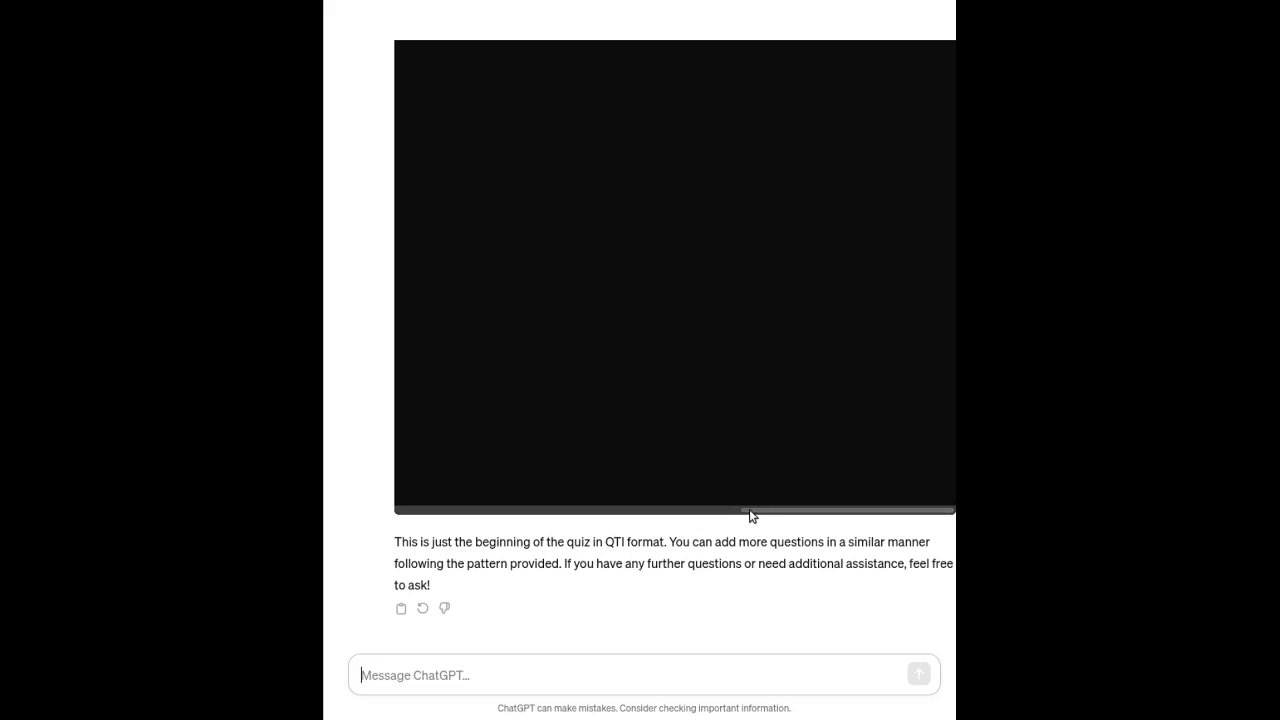
left_click_drag(751, 517, 400, 518)
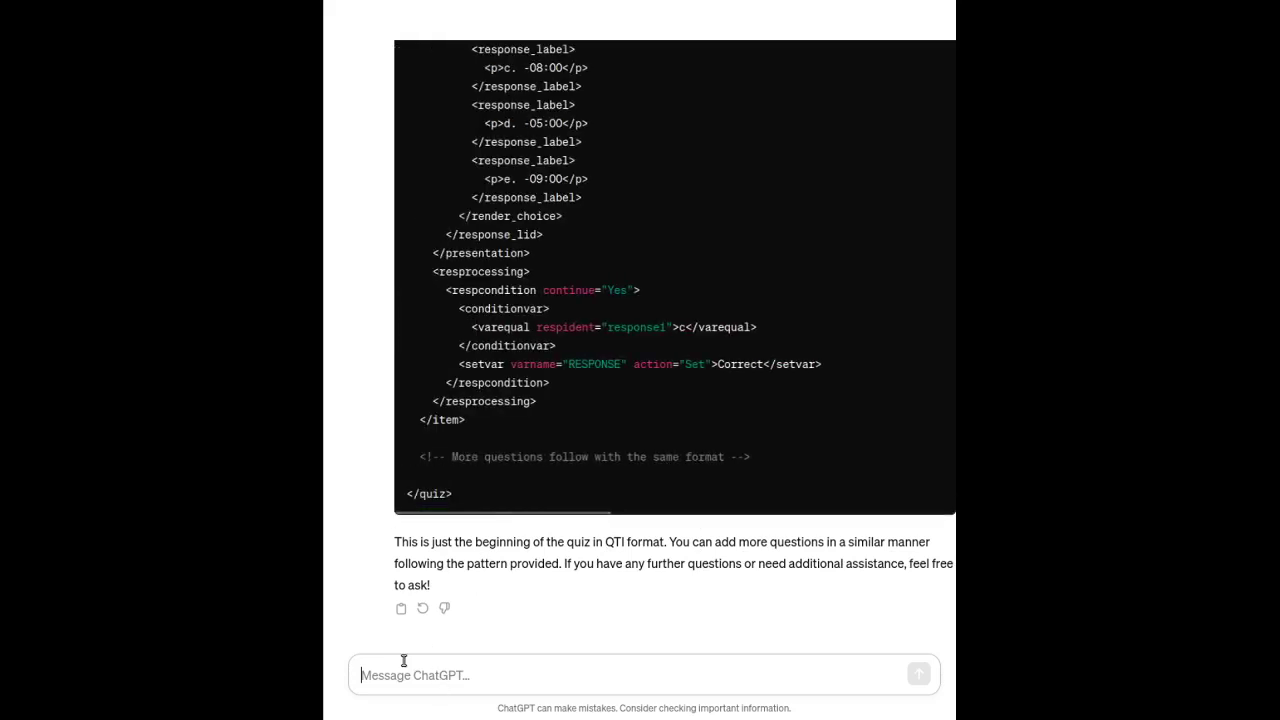
- Send "please output the entire quiz in text format, not xml" and stop the reply partway through question 13
type("please output the ")
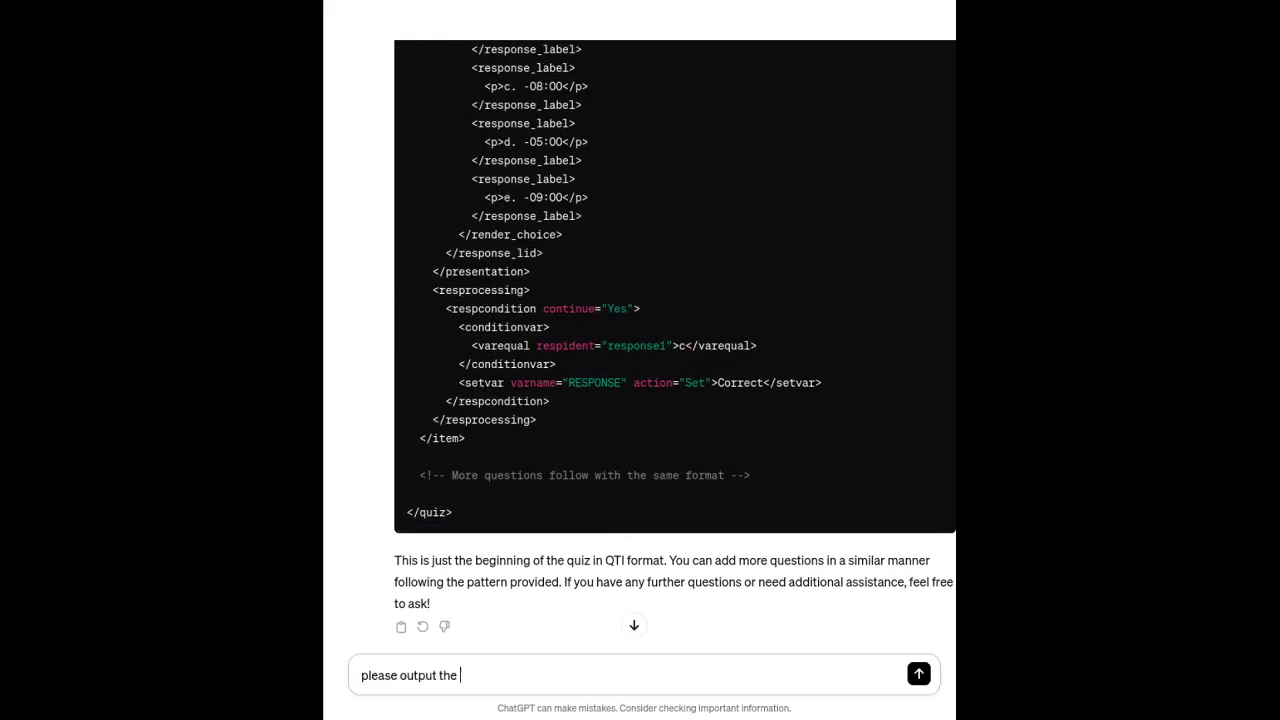
type("entire quiz in text format")
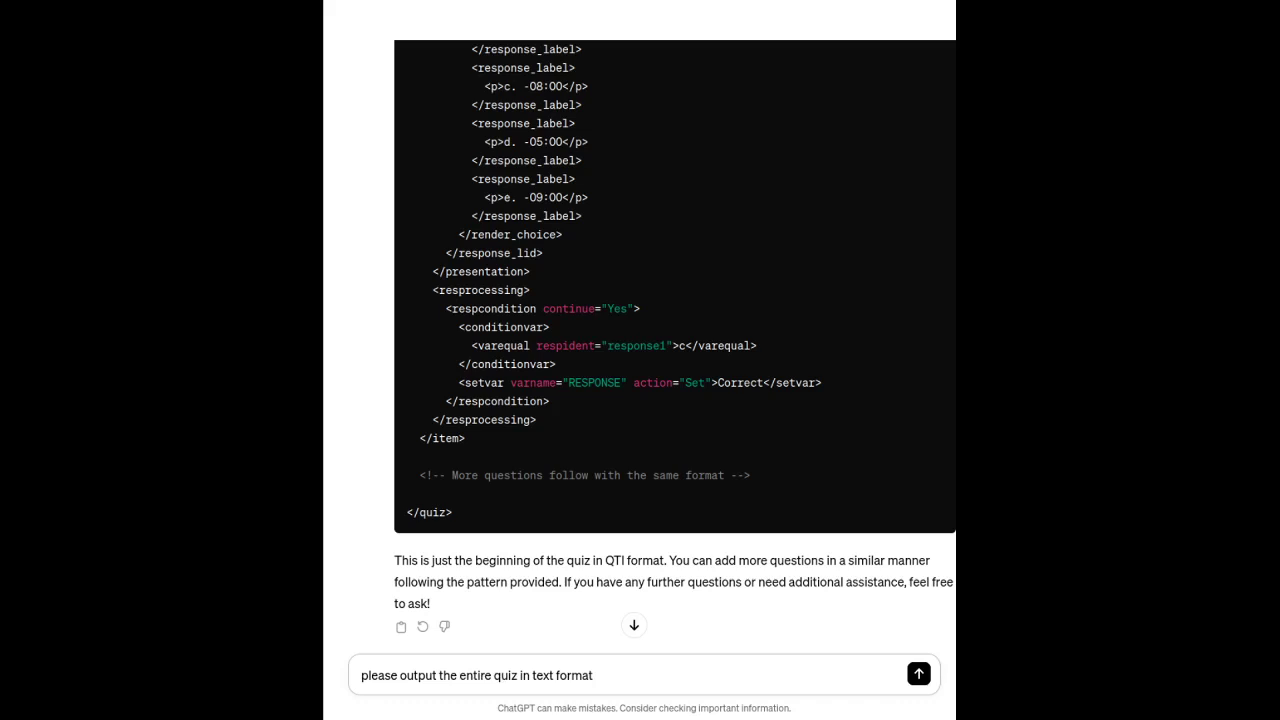
type(", not xml")
key("Return")
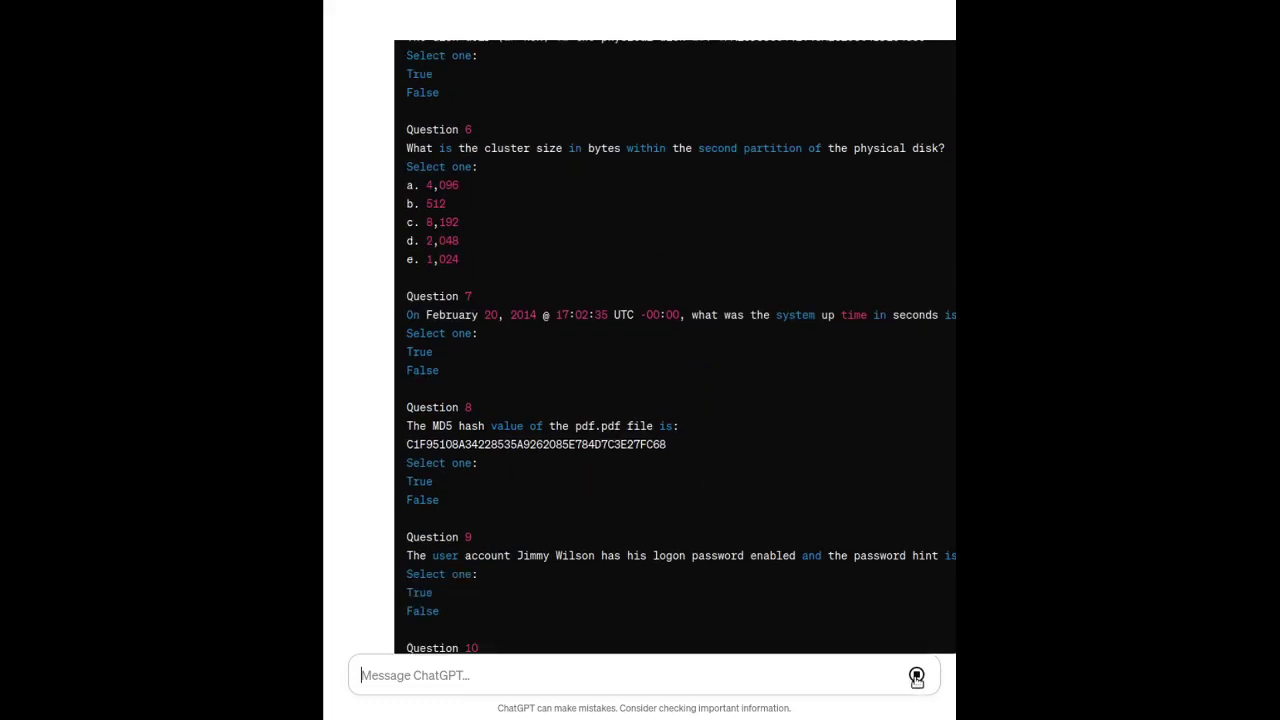
left_click(916, 677)
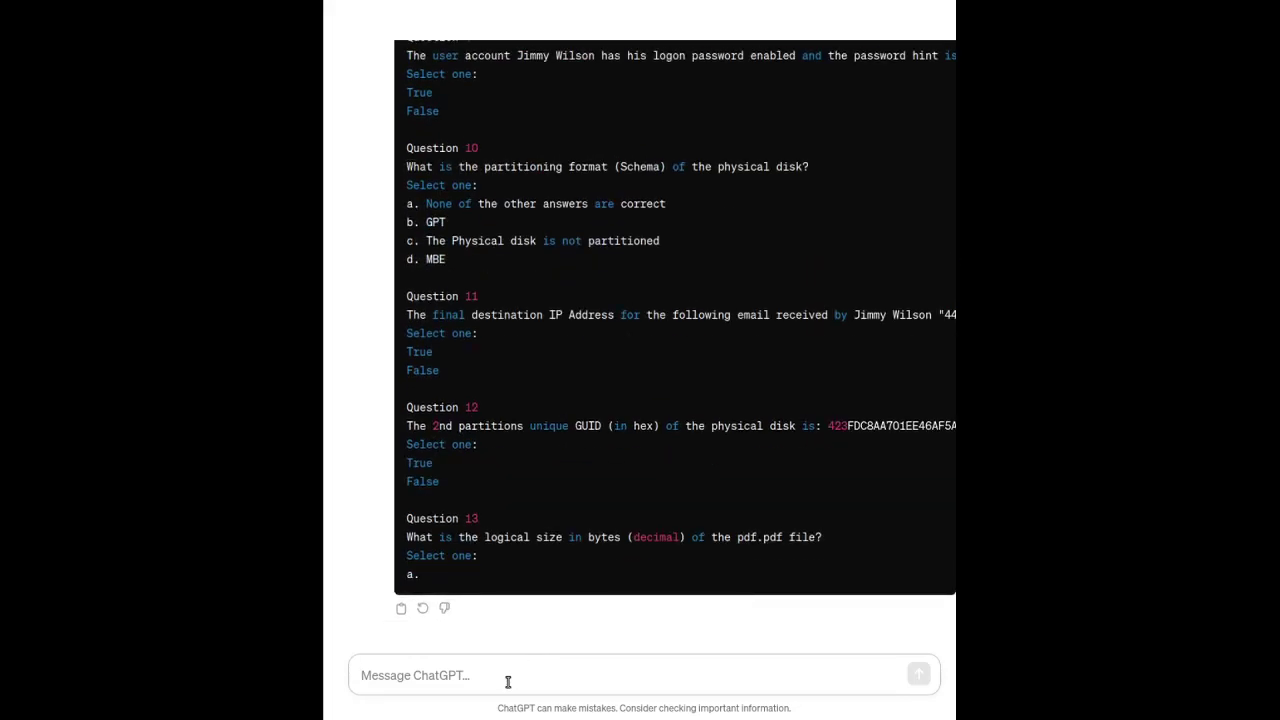
- Draft the message "Please change each Question number to NUMBER. and each answer to LETTER)"
type("Please cha")
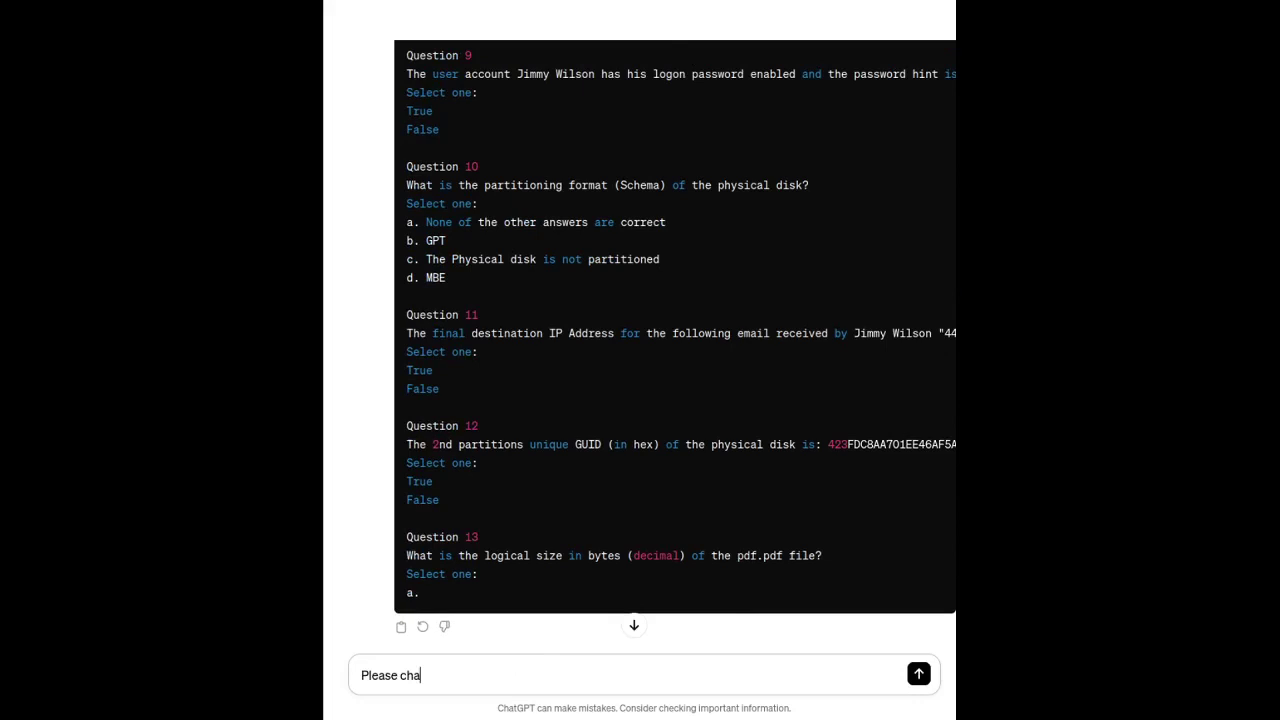
type("nge each Question number ")
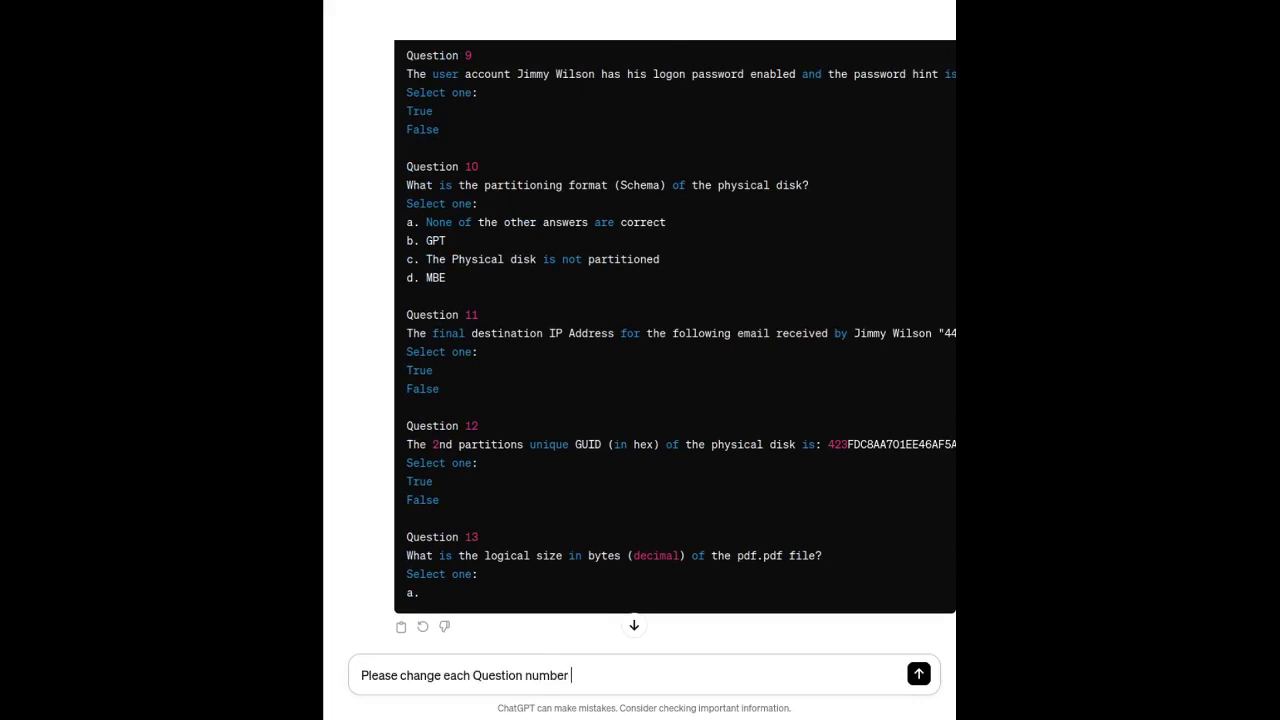
type("to NUMBER")
type(". and each quest")
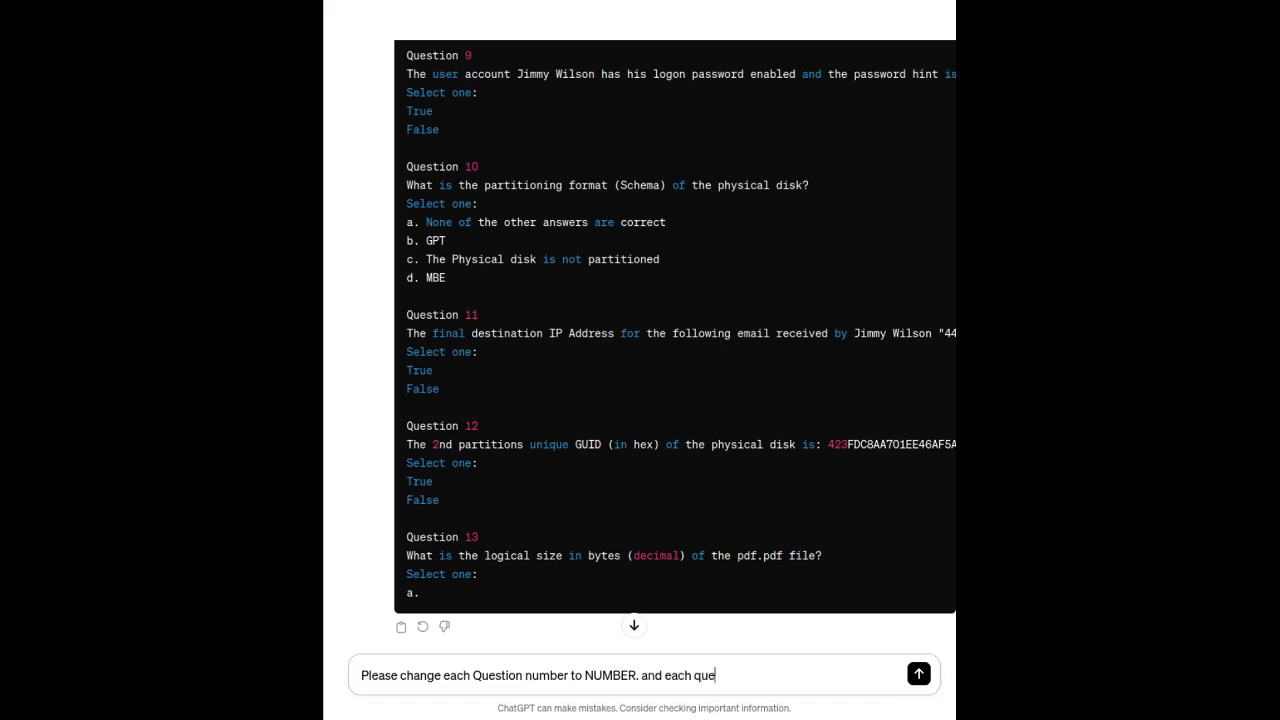
key("BackSpace")
key("BackSpace")
key("BackSpace")
key("BackSpace")
key("BackSpace")
type("asn")
key("BackSpace")
key("BackSpace")
type("nswer to")
type(" LETTER")
- Enclose "LETTER) " and "NUMBER. " in quotation marks, send the request, and stop the reply at question 7
left_click(752, 675)
type("\"")
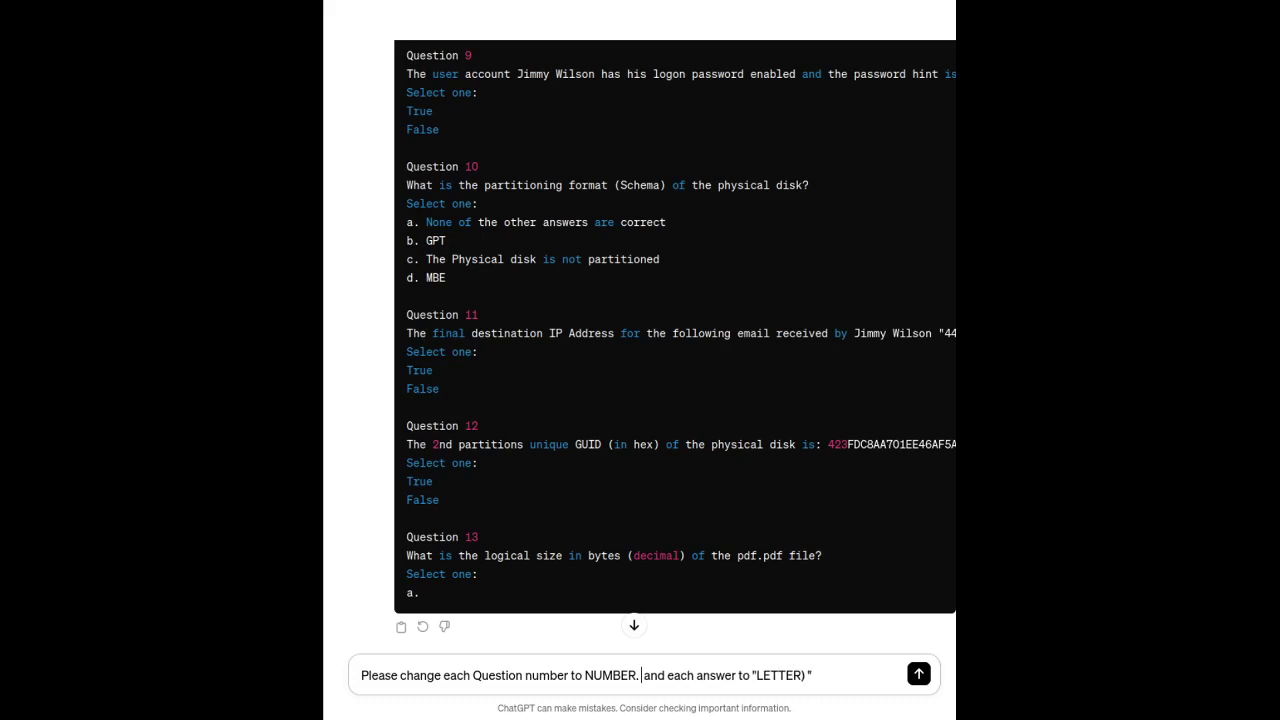
type(" \"")
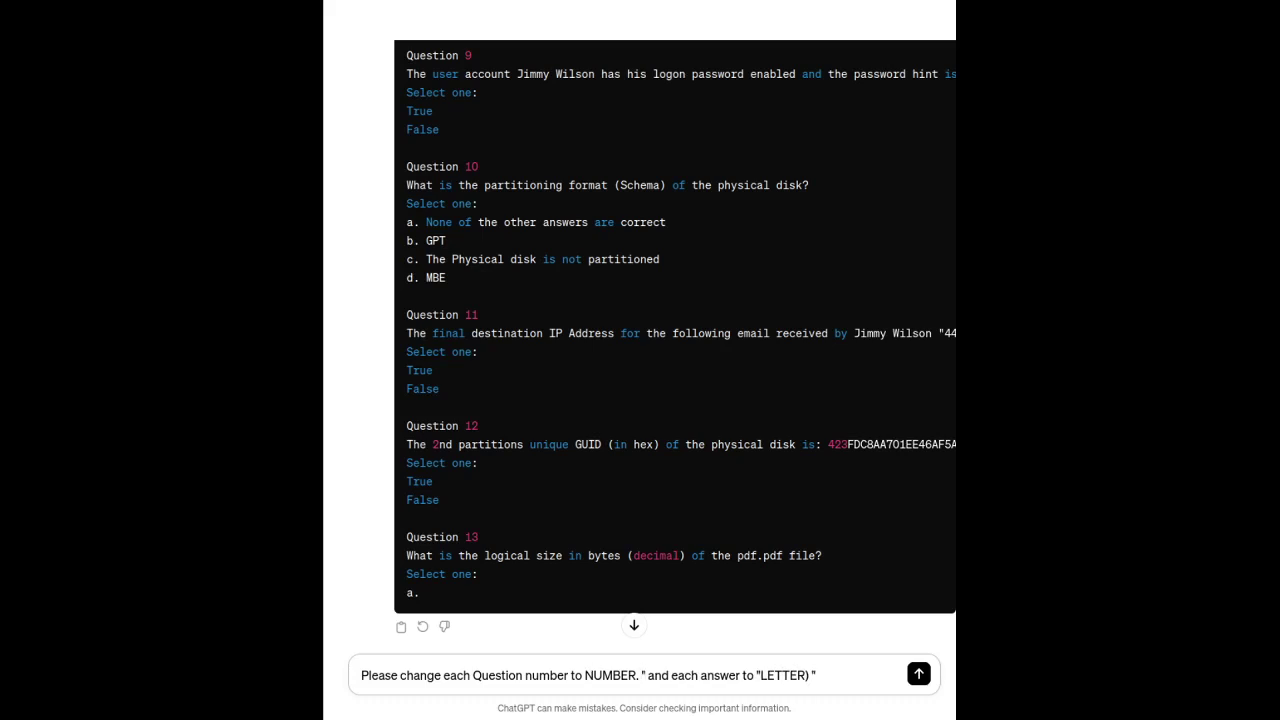
left_click(586, 675)
type("\"")
key("Return")
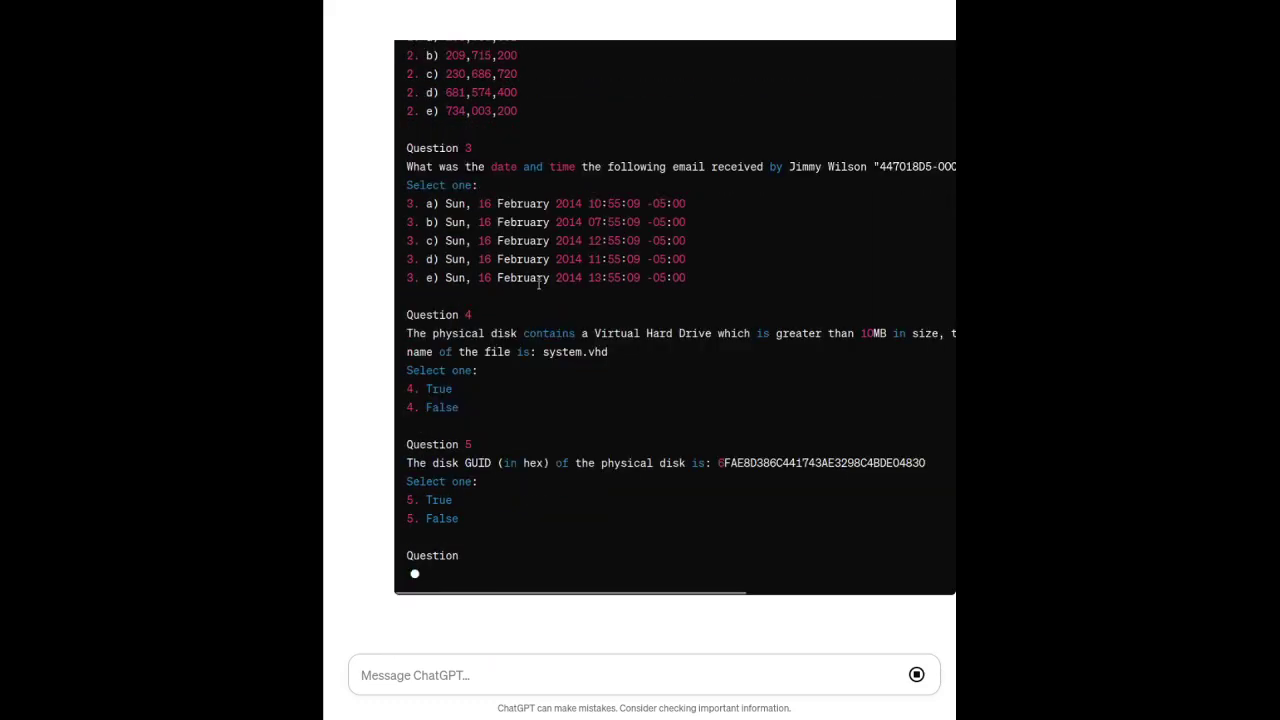
left_click(919, 678)
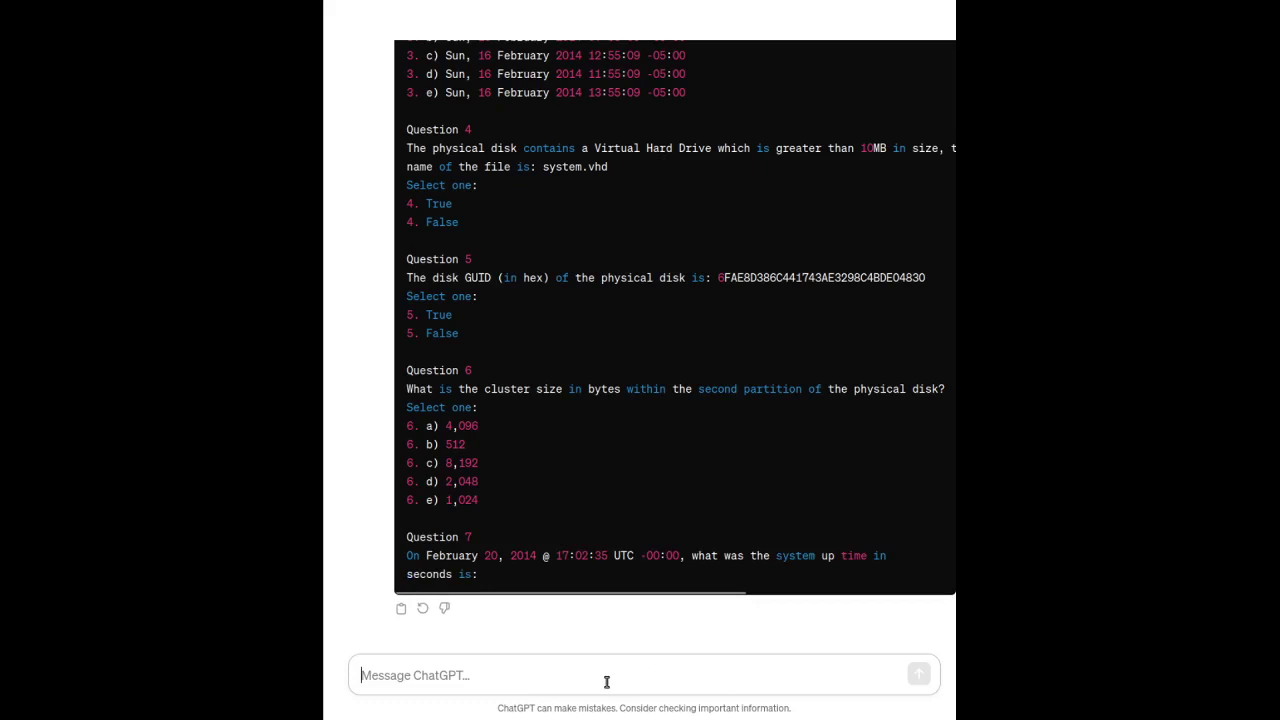
- Ask "why are you putting numbers on the answers?" and stop the reply partway through the reissued quiz
type("what")
key("BackSpace")
key("BackSpace")
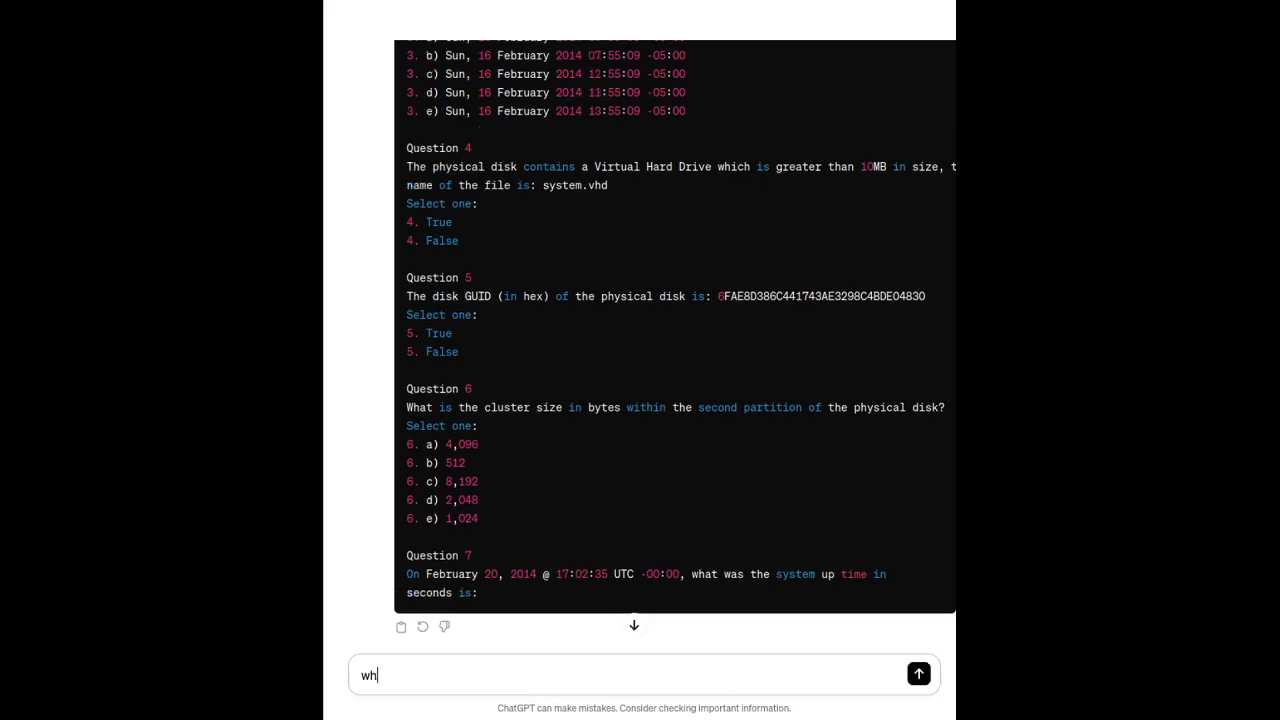
type("y are you putting numbers on ")
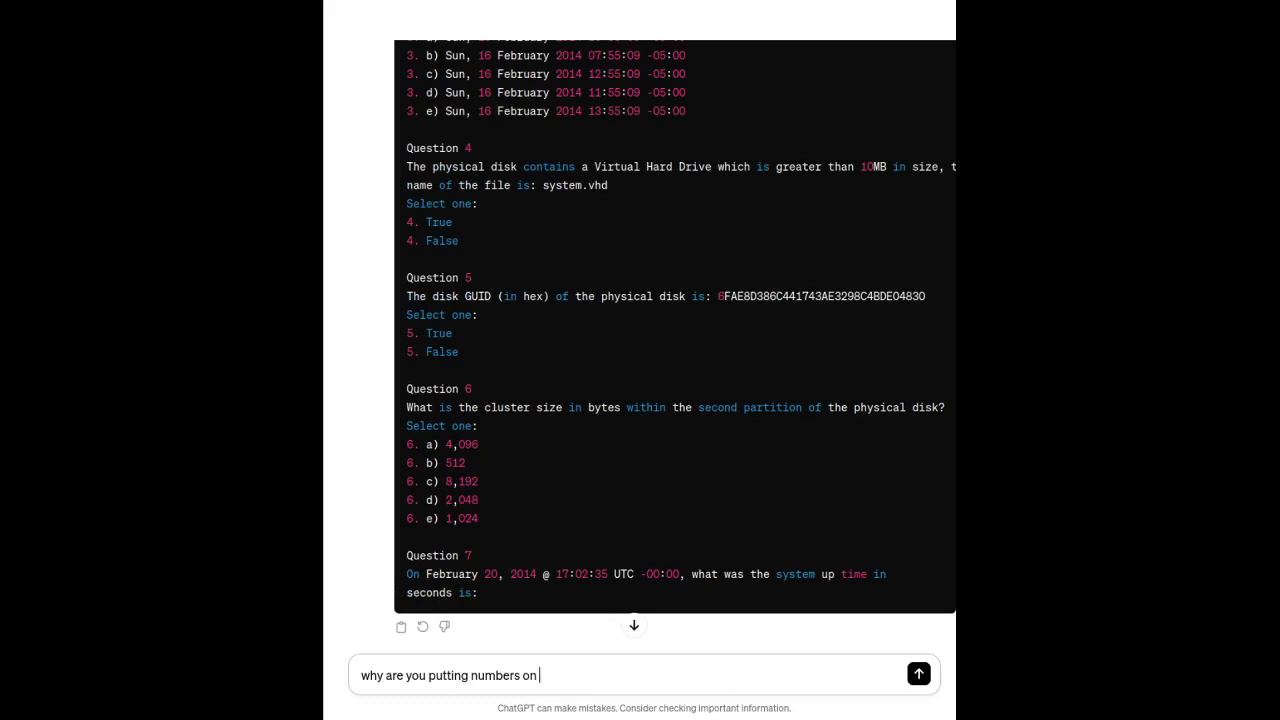
type("the answers?")
key("Return")
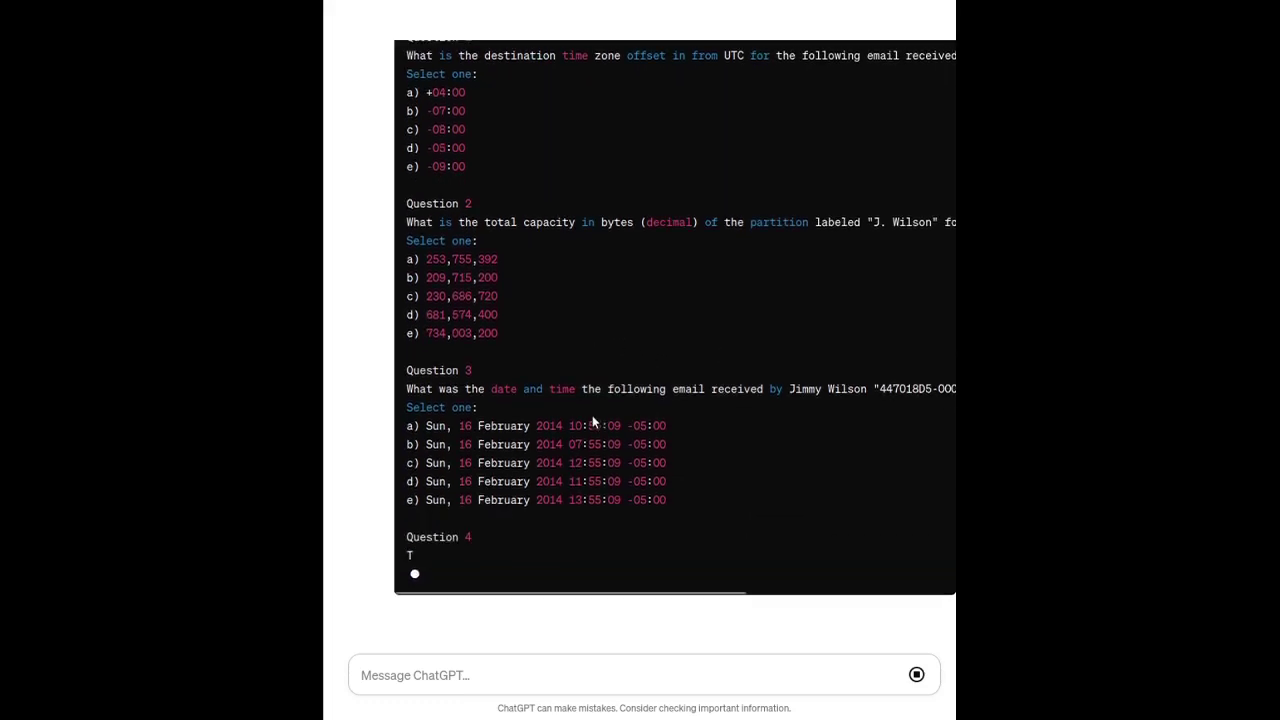
left_click(917, 677)
- Draft the message "The answers are written correctly; however, the questions are not in the "NUMBER. " format. Please"
left_click(664, 687)
type("The")
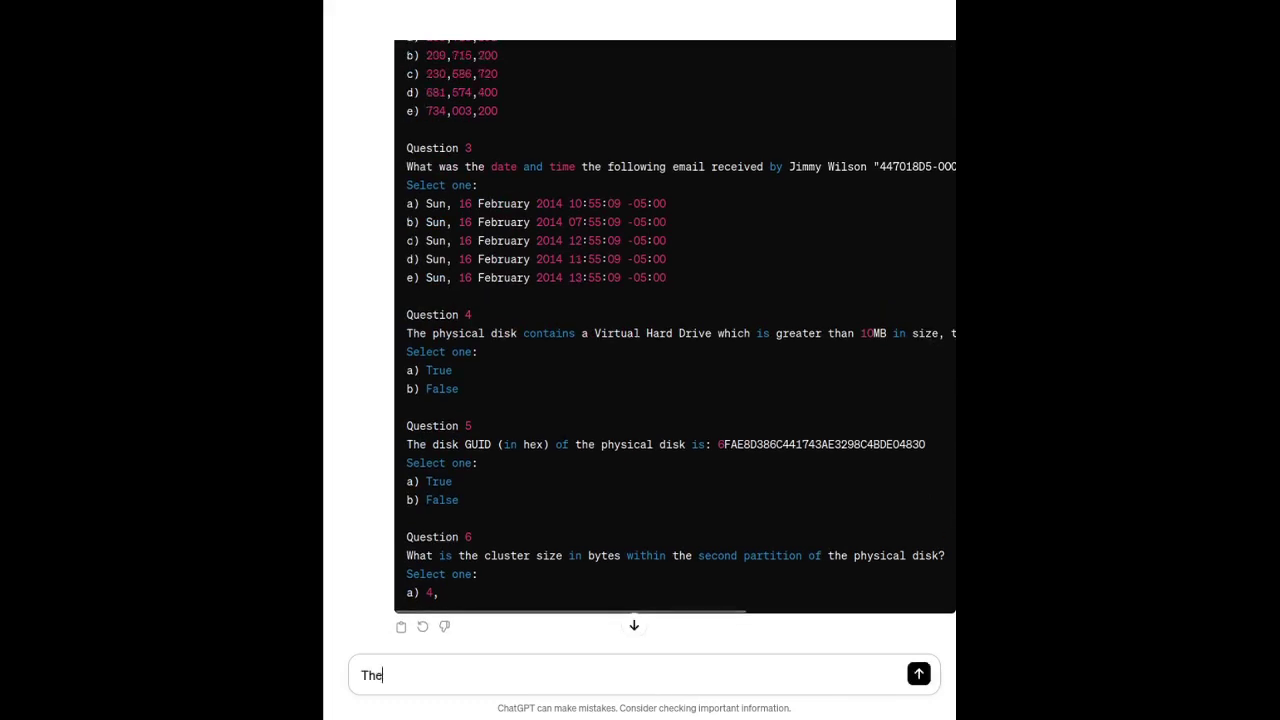
type(" answers are ")
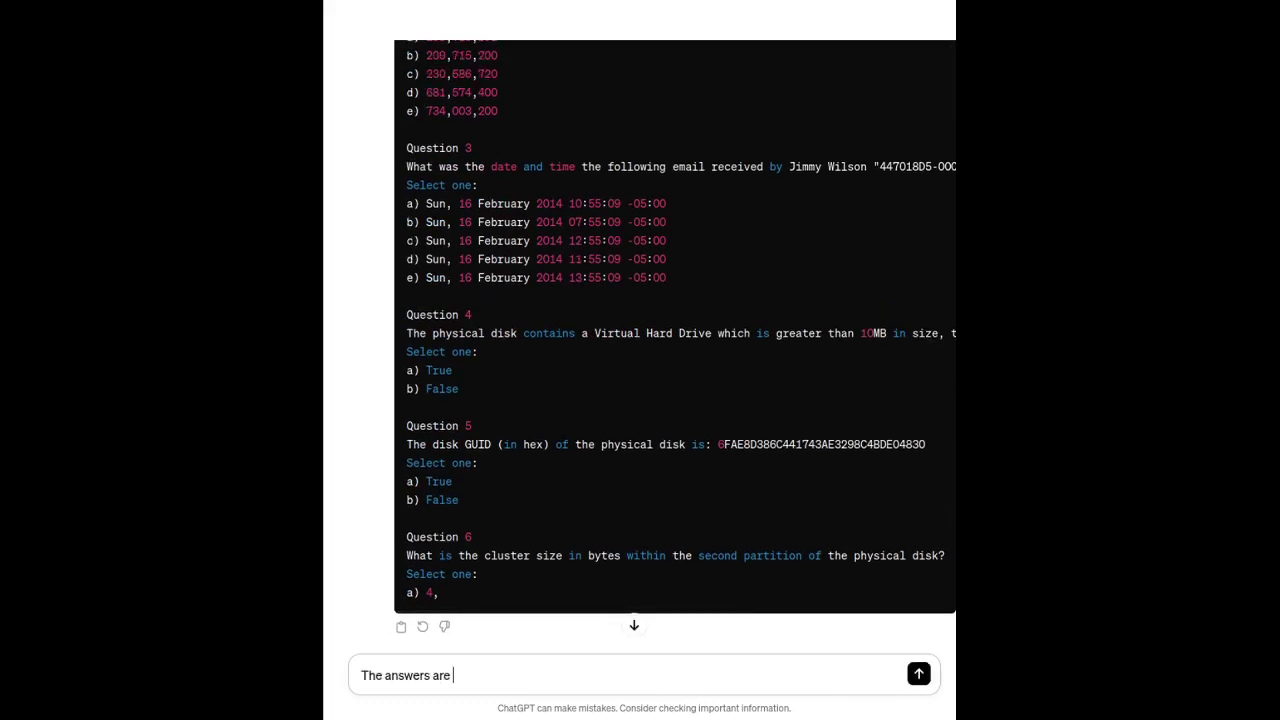
type("written correctly; however, the ")
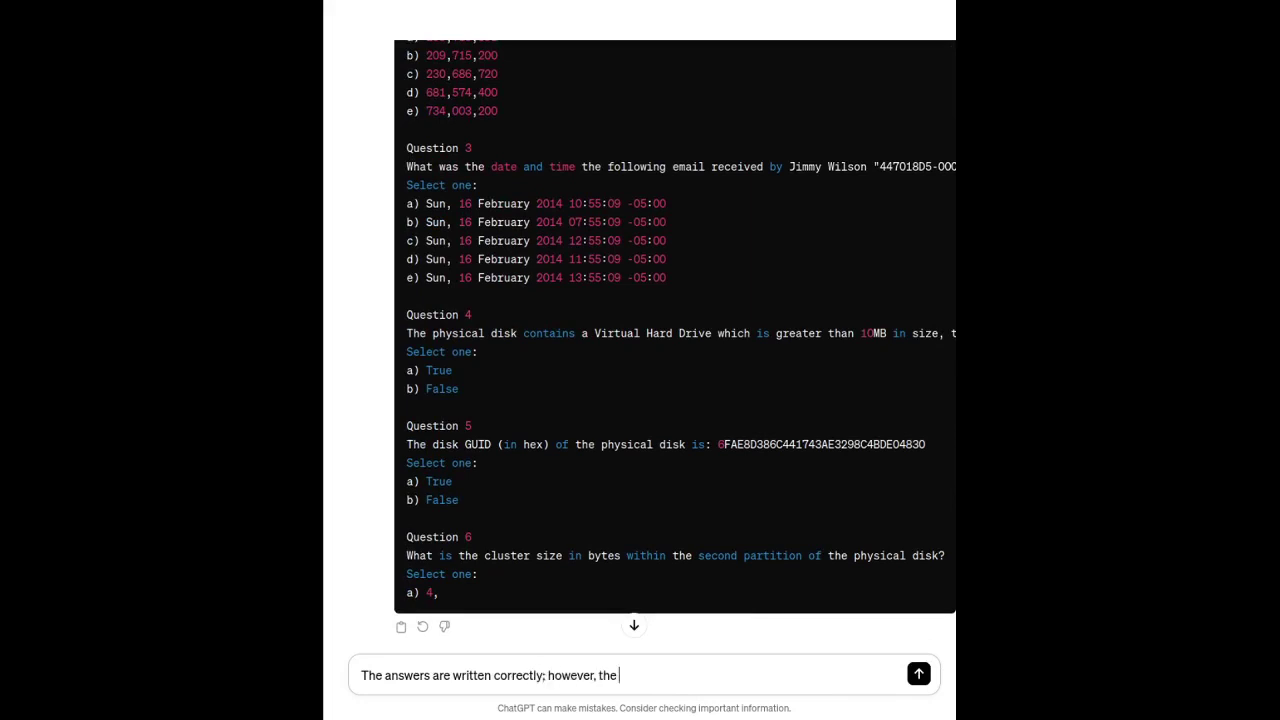
type("questions are not in the NUMBER. \"")
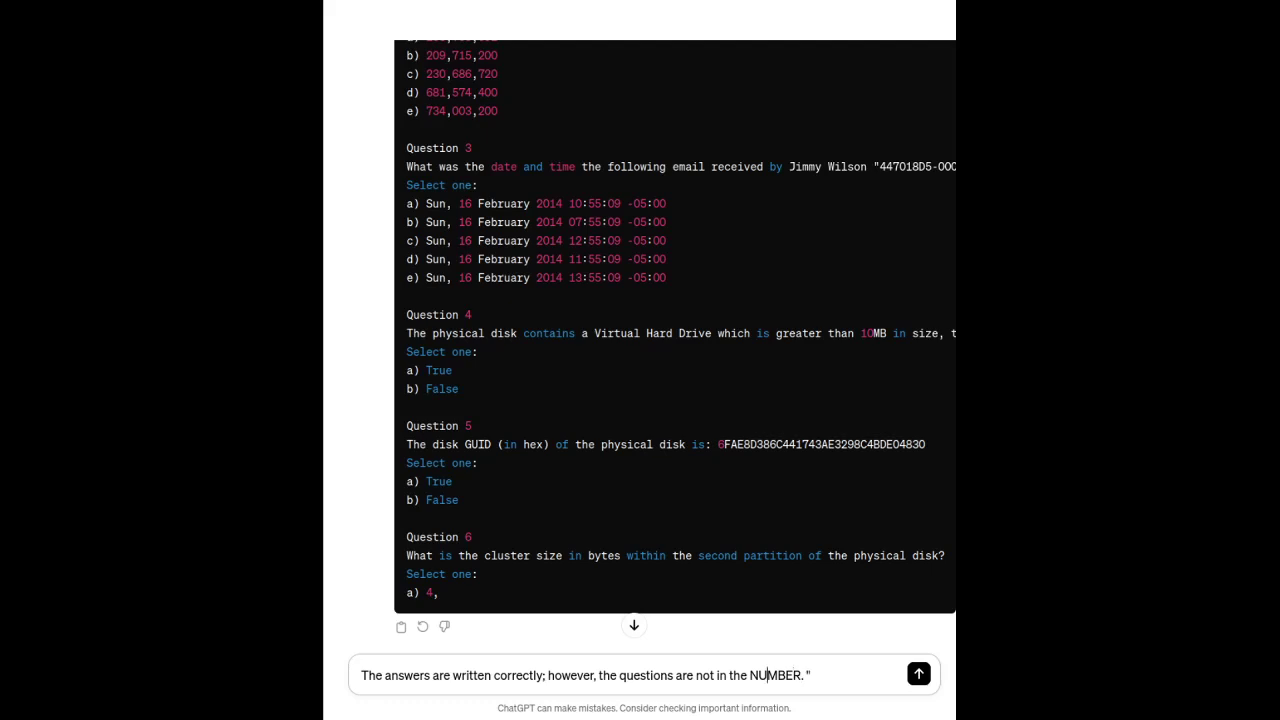
left_click(748, 675)
type("\" format. Please")
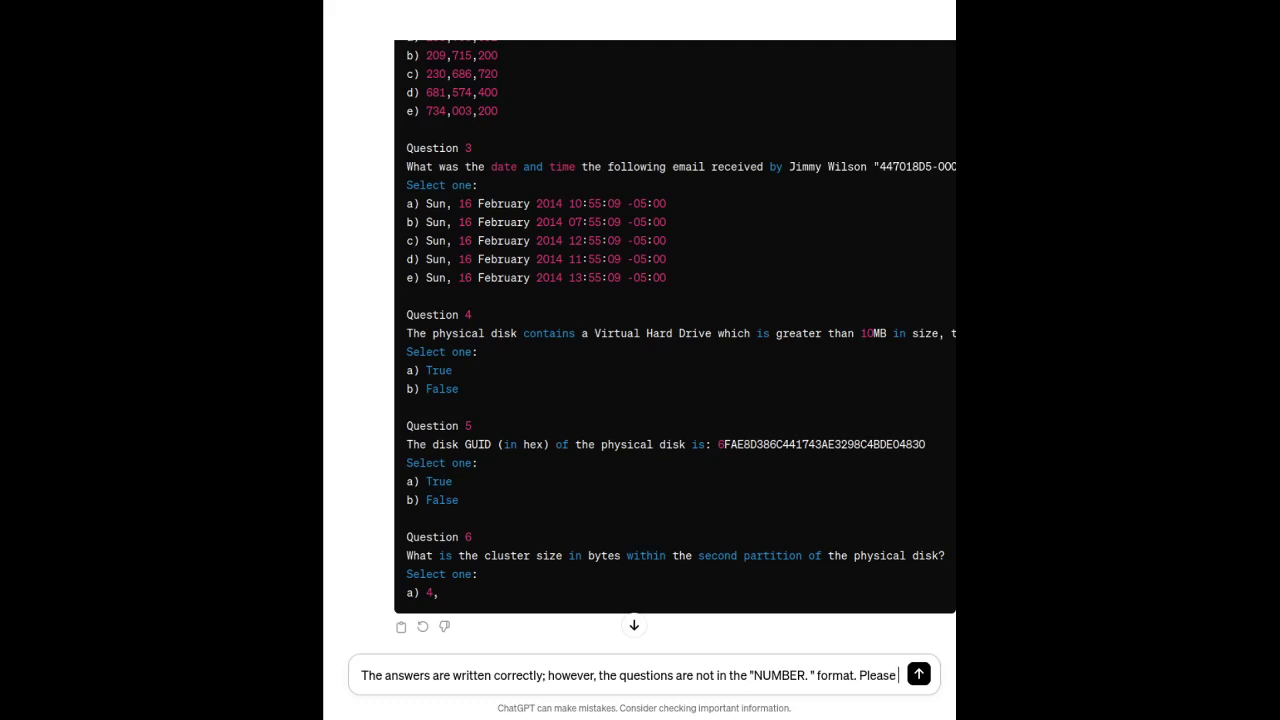
- Complete the message with "number each question and remove the "Question ##" line." and send it
type(" number each ")
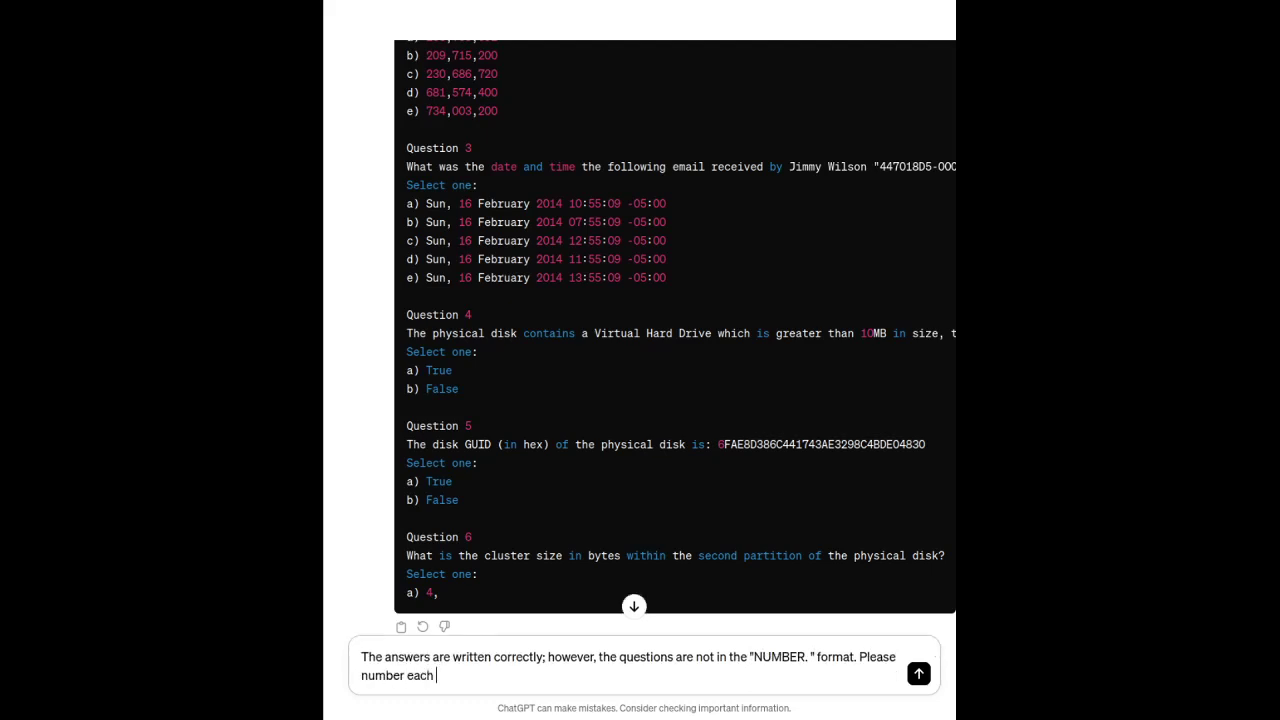
type("question and remove the ")
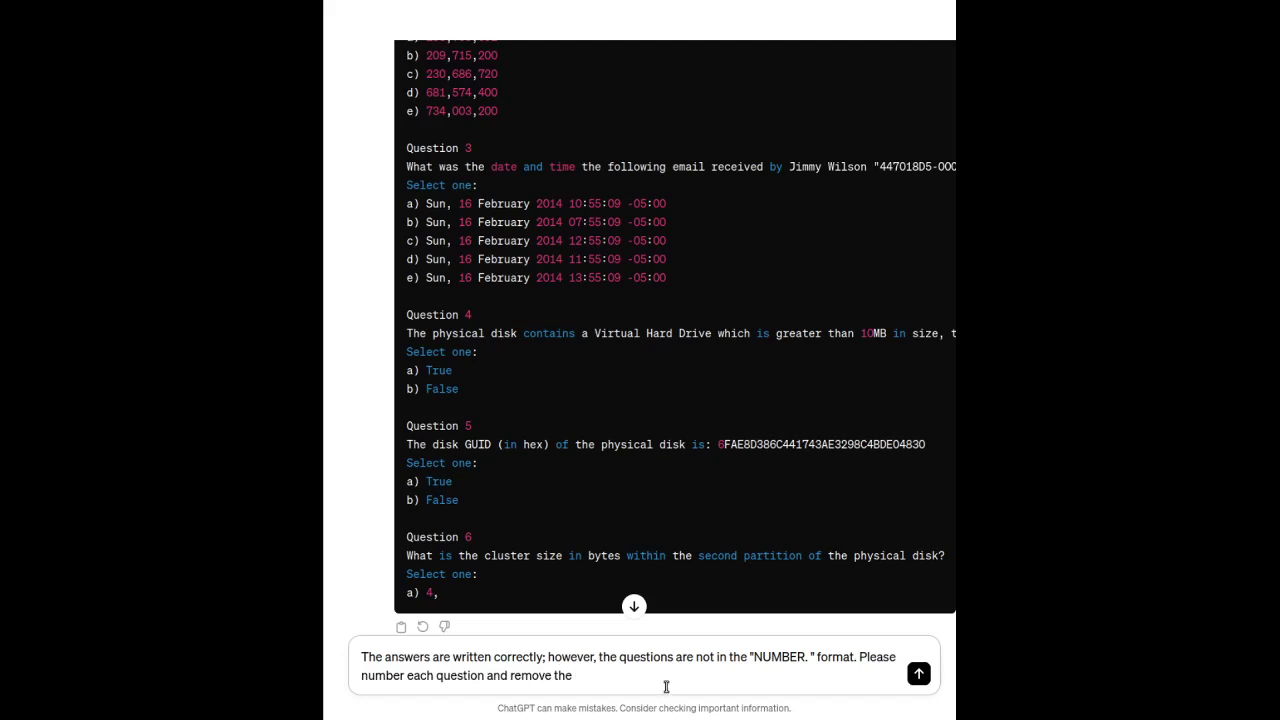
type("\"Question ##\" line,")
key("BackSpace")
type(".")
key("Return")
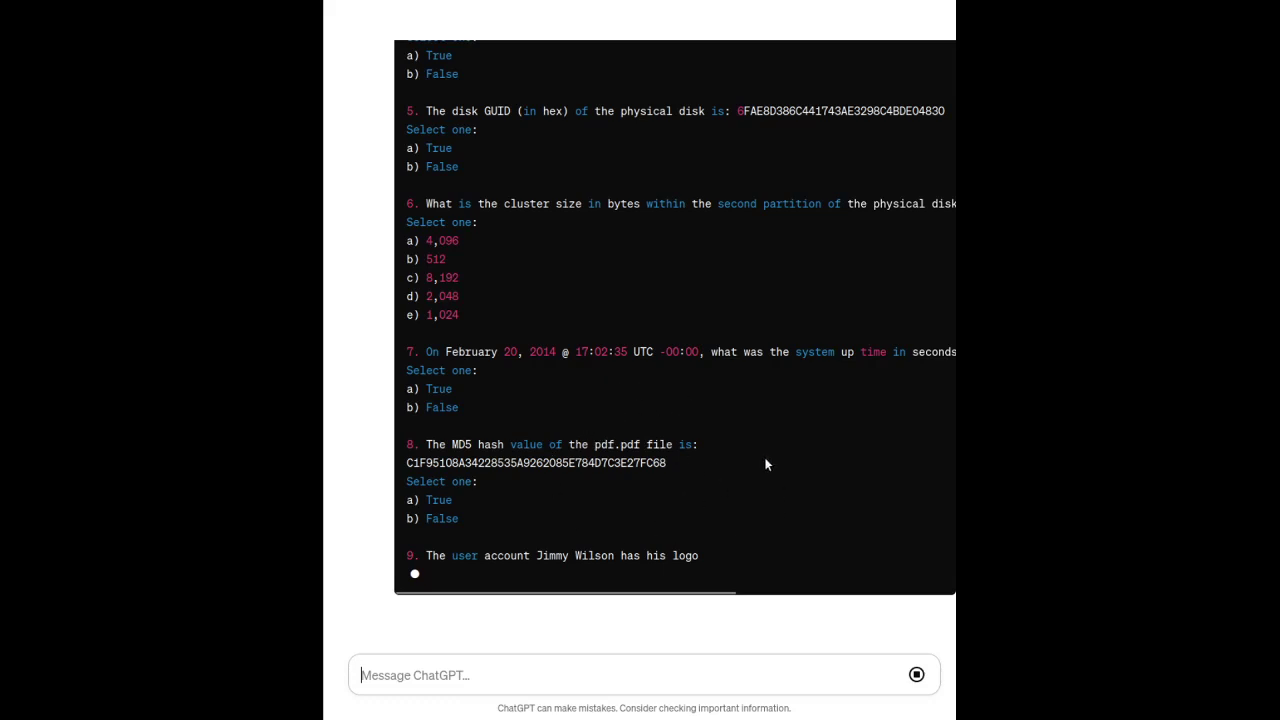
- Check the beginning of the renumbered quiz, return to its end, and continue generating the reply cut off at question 24
scroll(766, 464, "up", 15)
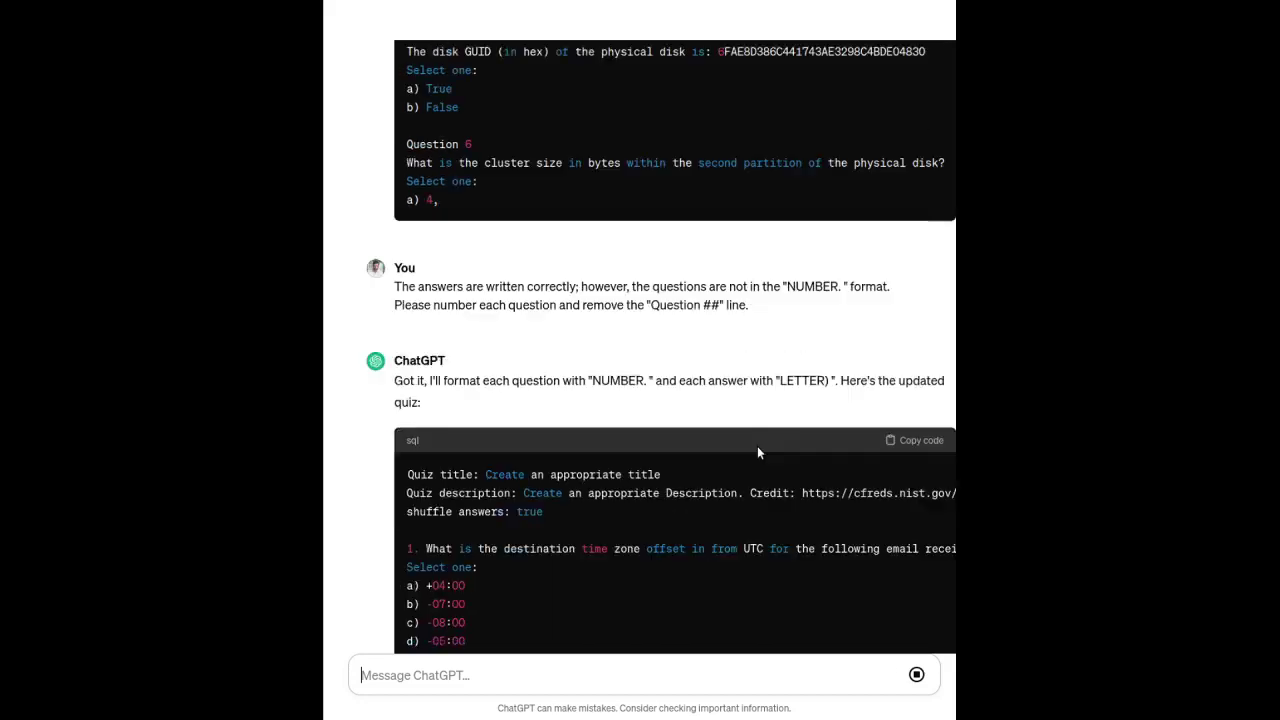
scroll(756, 446, "down", 10)
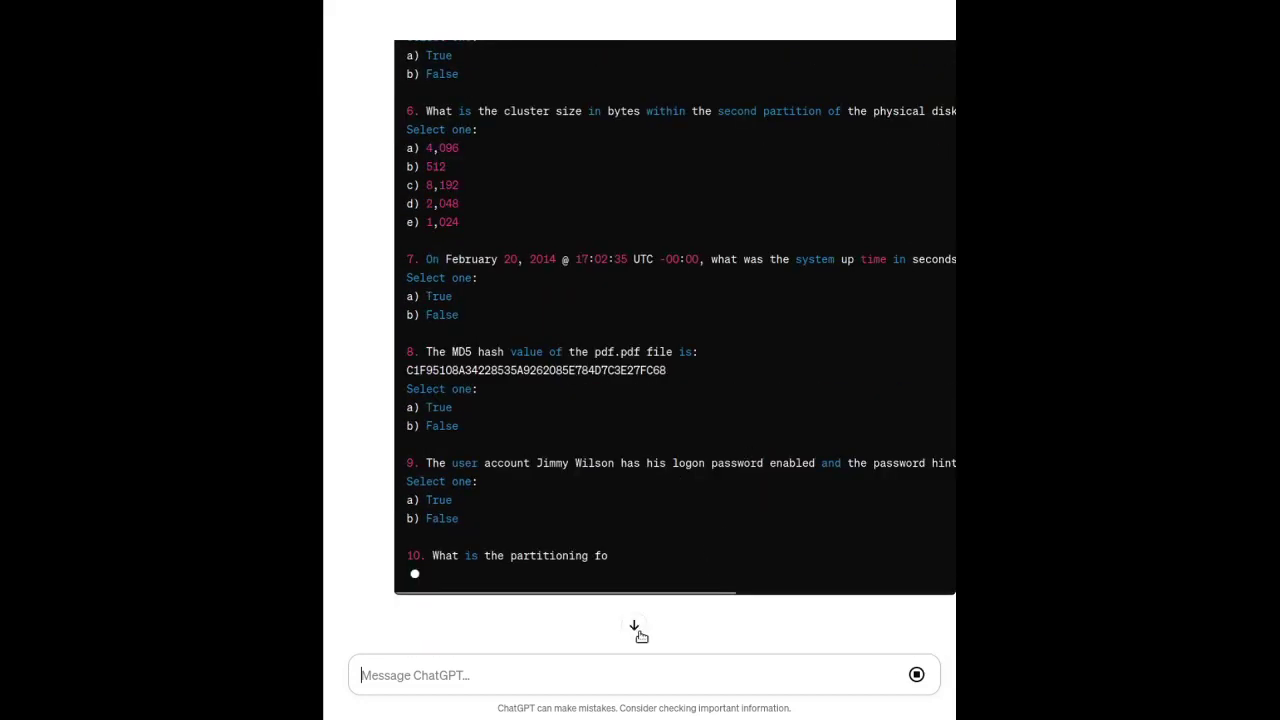
left_click(634, 628)
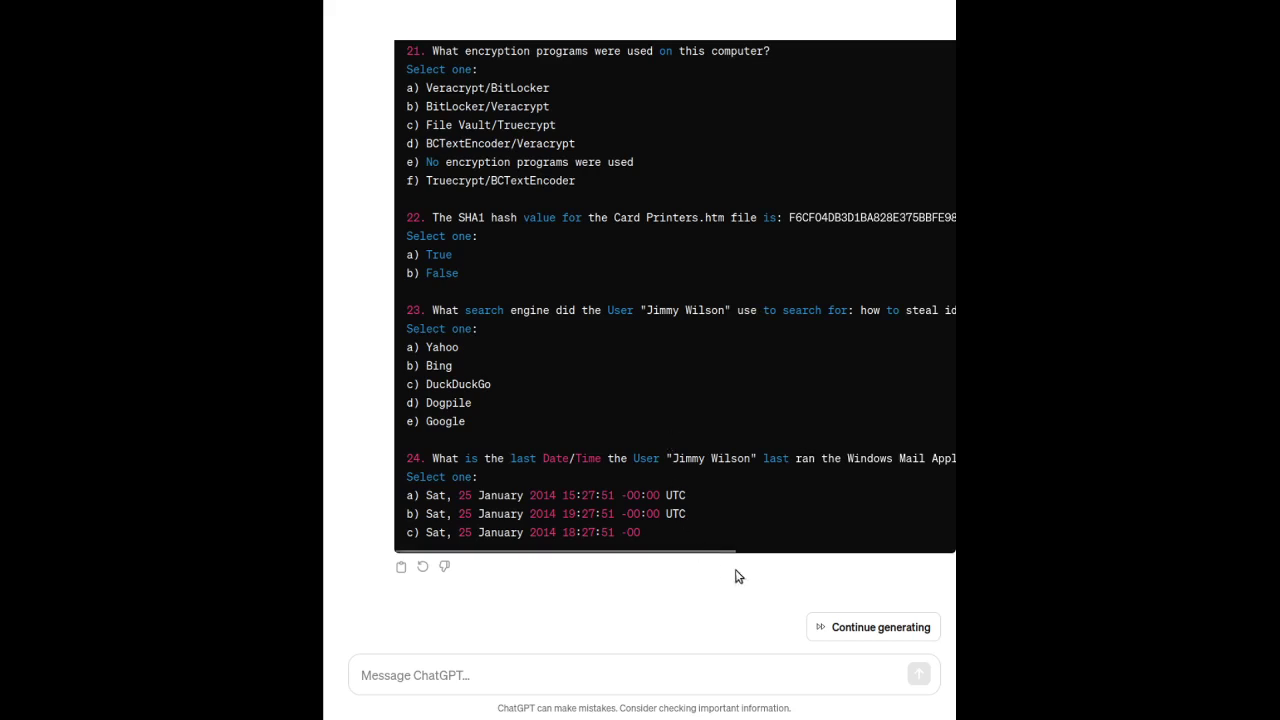
left_click(829, 627)
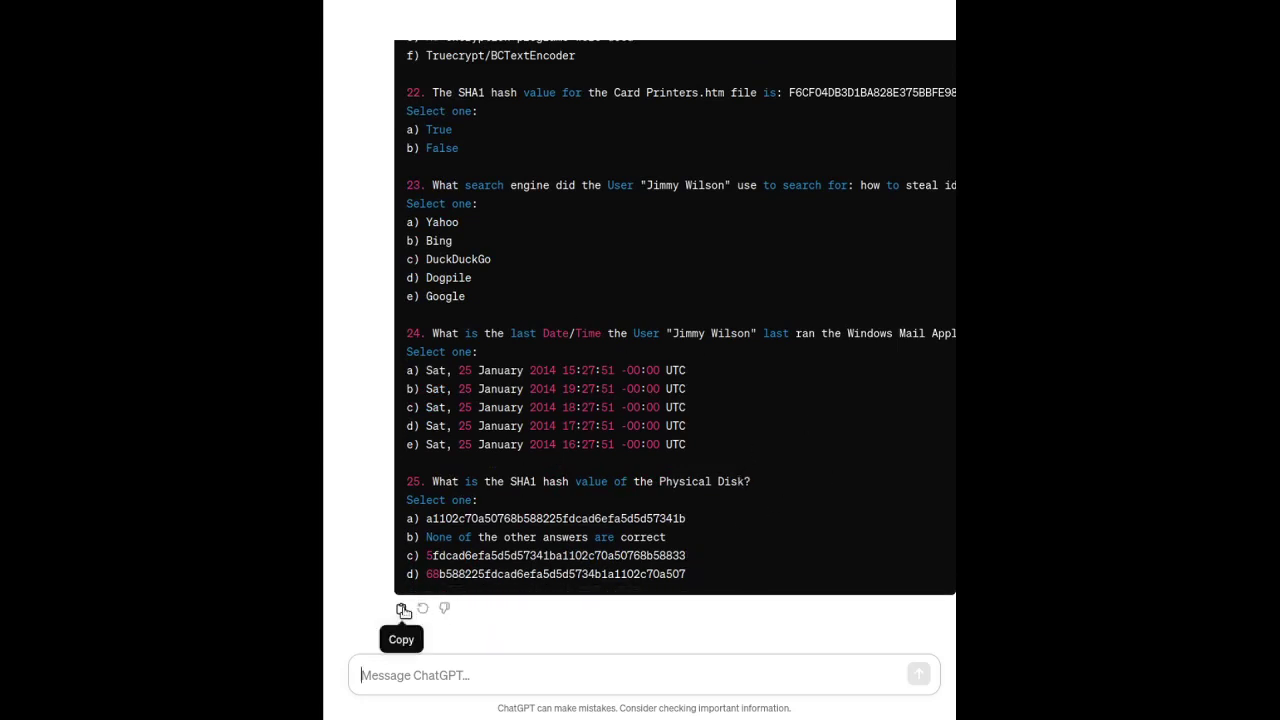
triple_click(435, 500)
left_click(512, 503)
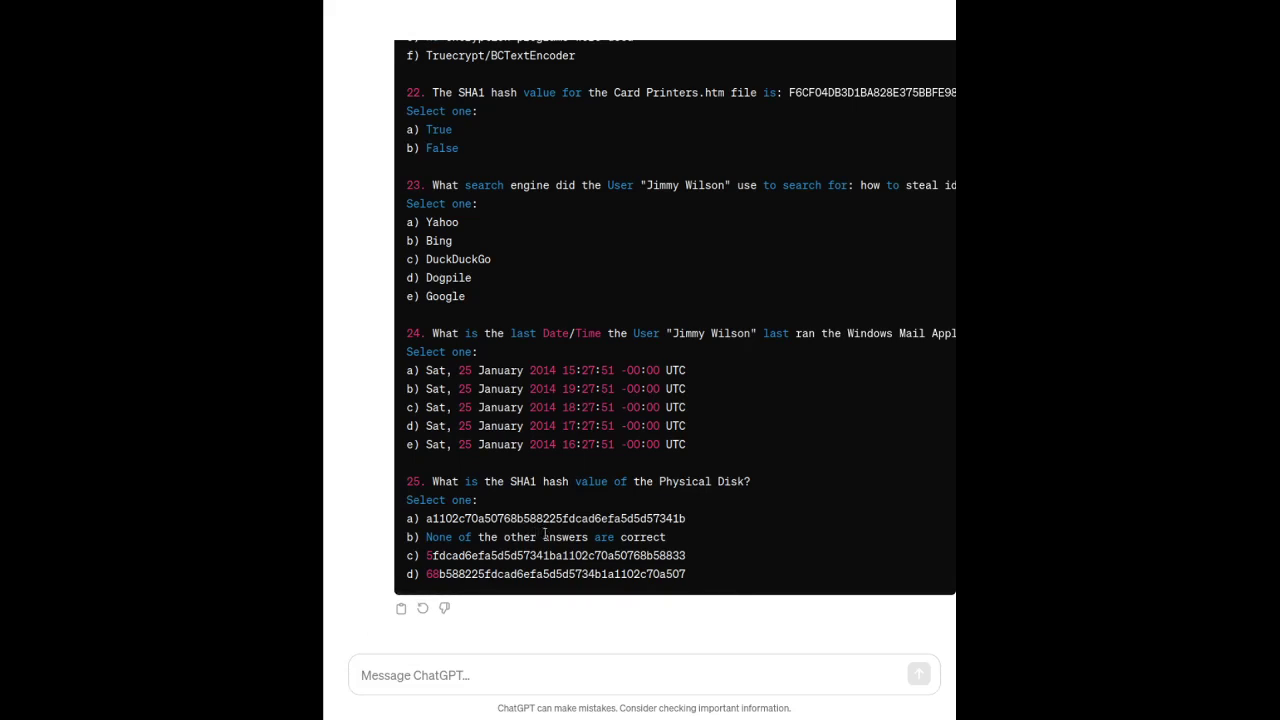
- Ask "What is a good title and description for this quiz? Do not regenerate the entire quiz."
left_click(502, 674)
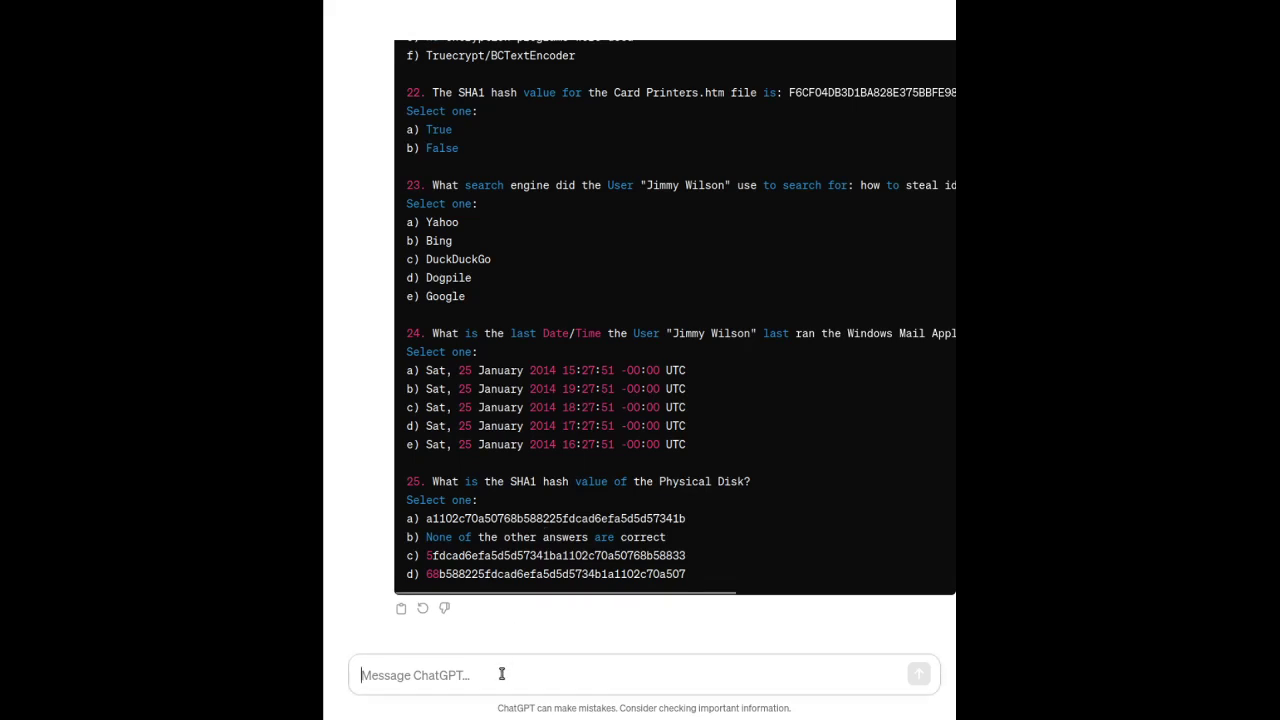
type("What is a ")
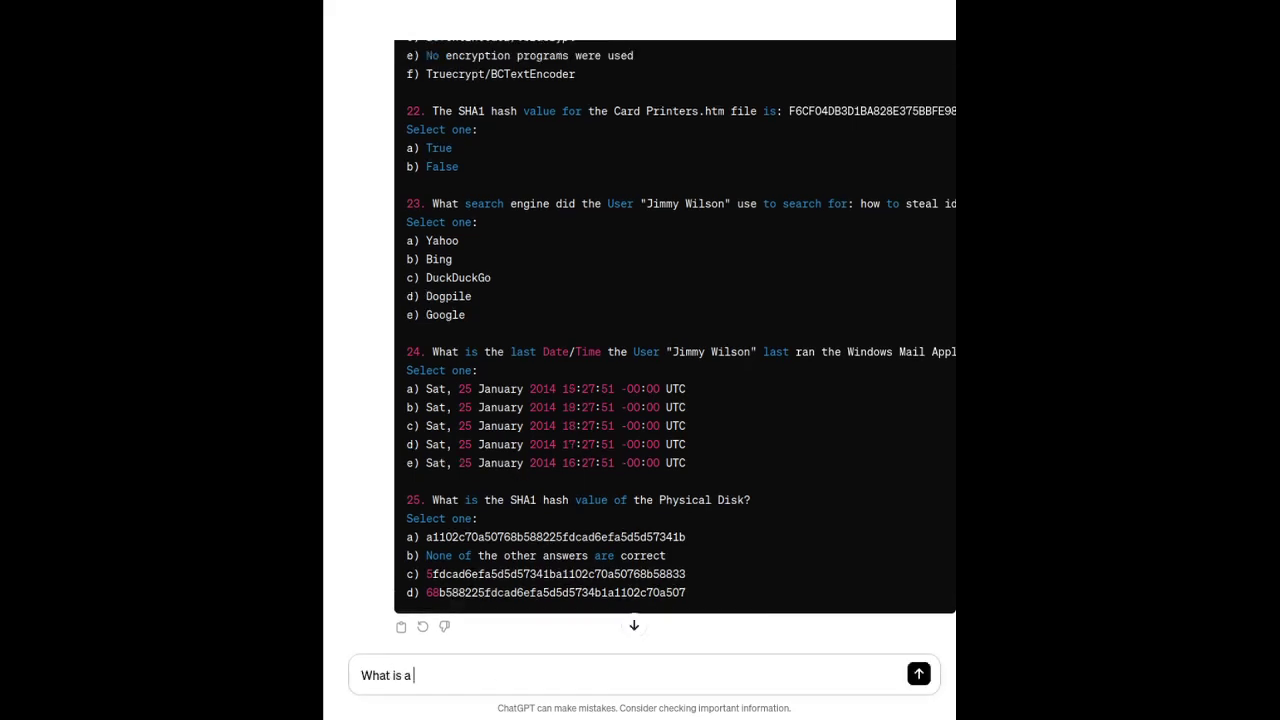
type("good title and description for thi")
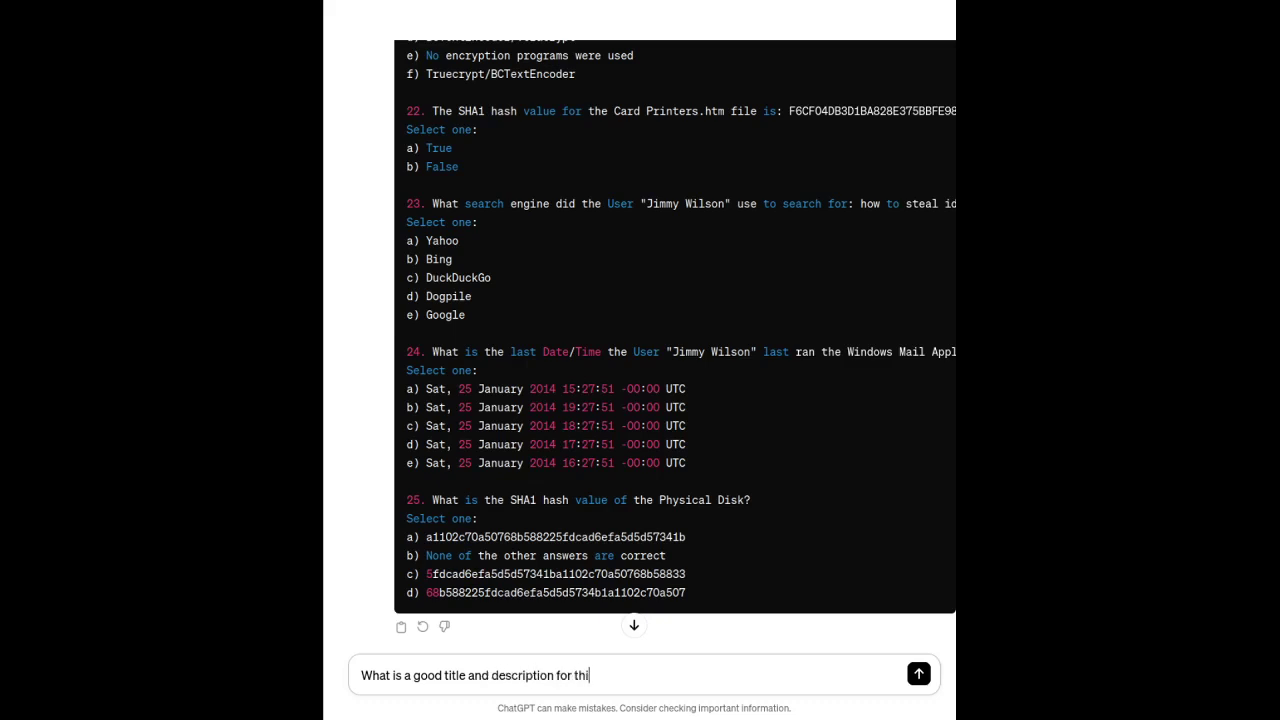
type("s quiz? Do not regener")
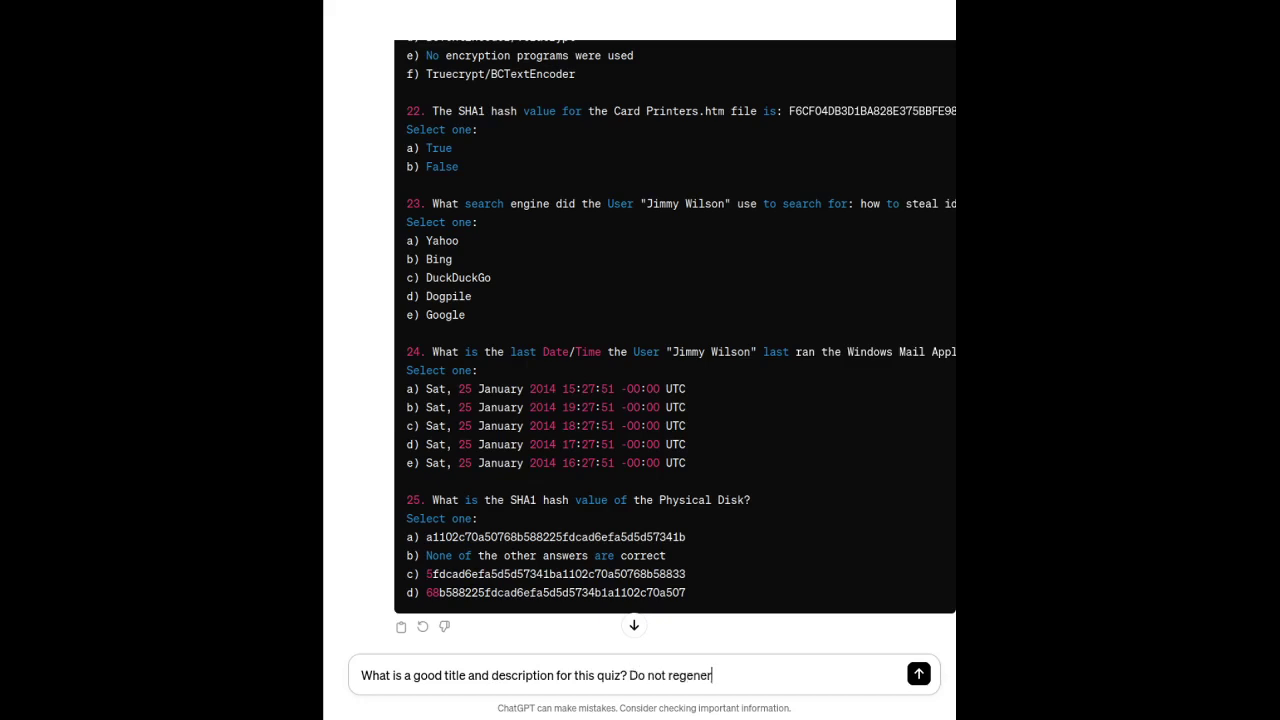
type("ate the entire quiz.")
key("Return")
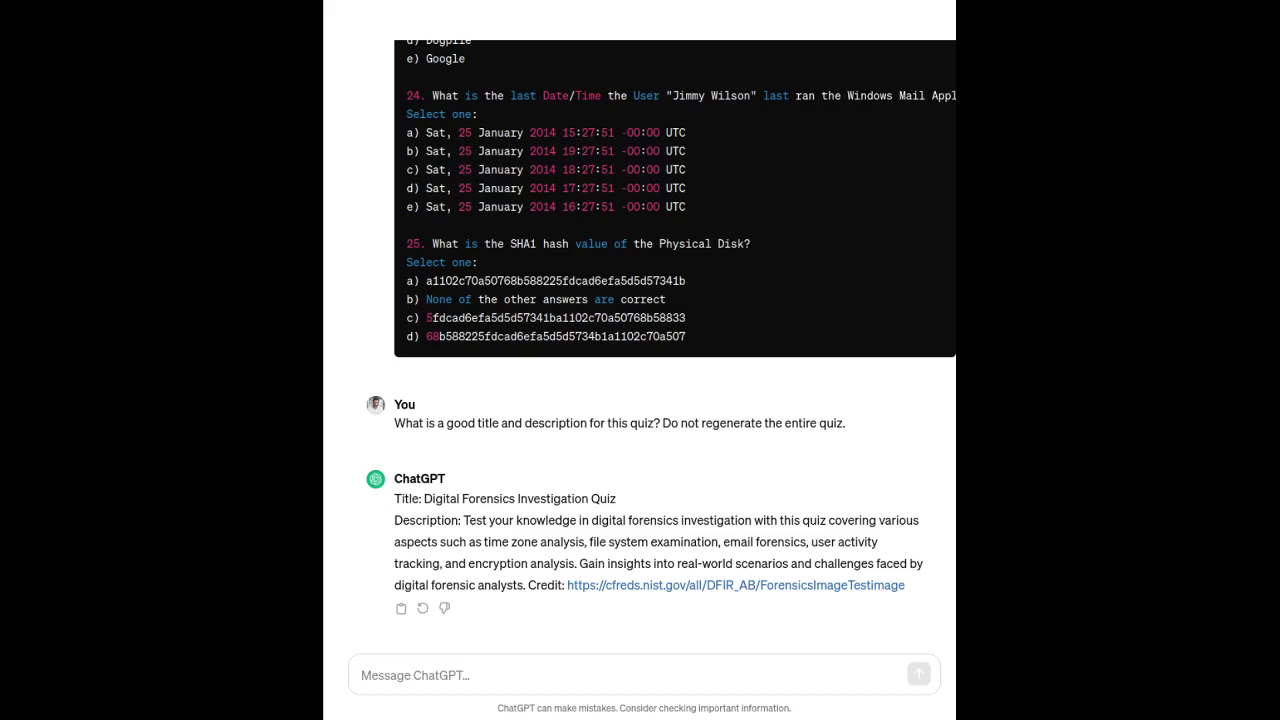
- Paste the copied quiz text into a new message and select the beginning of its "Quiz Title" line
left_click(526, 678)
key("ctrl+v")
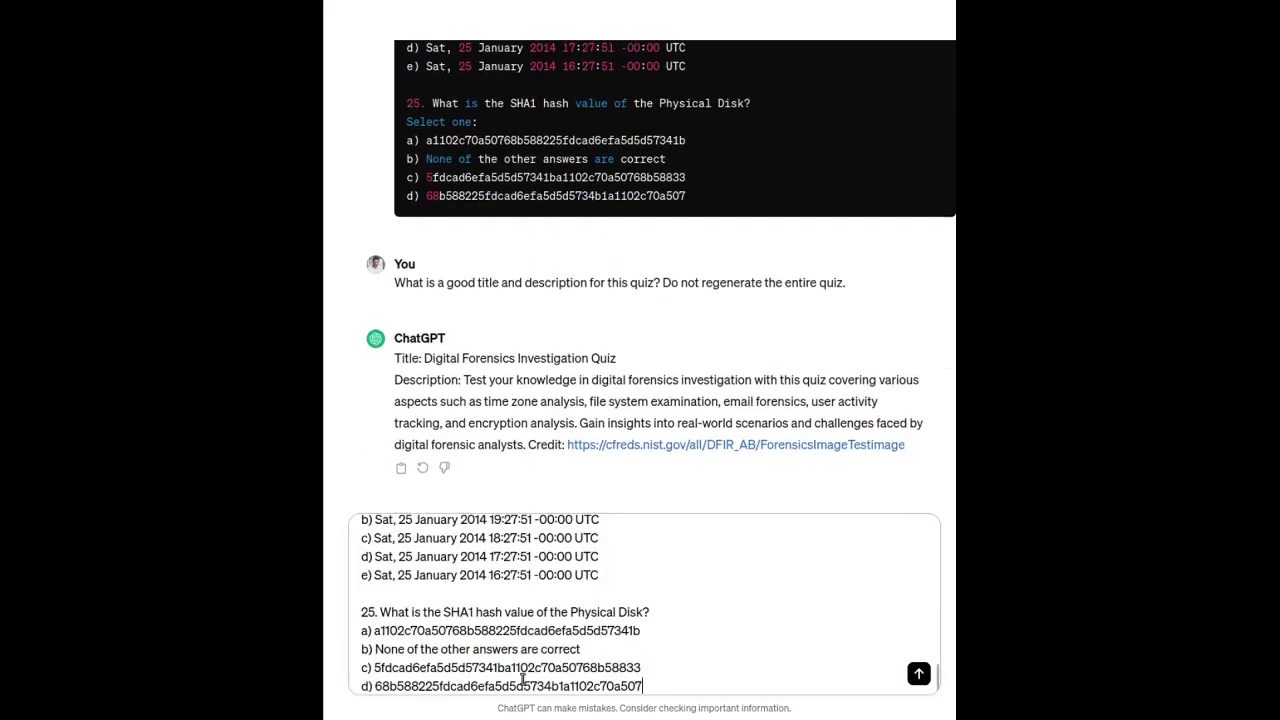
scroll(650, 632, "up", 10)
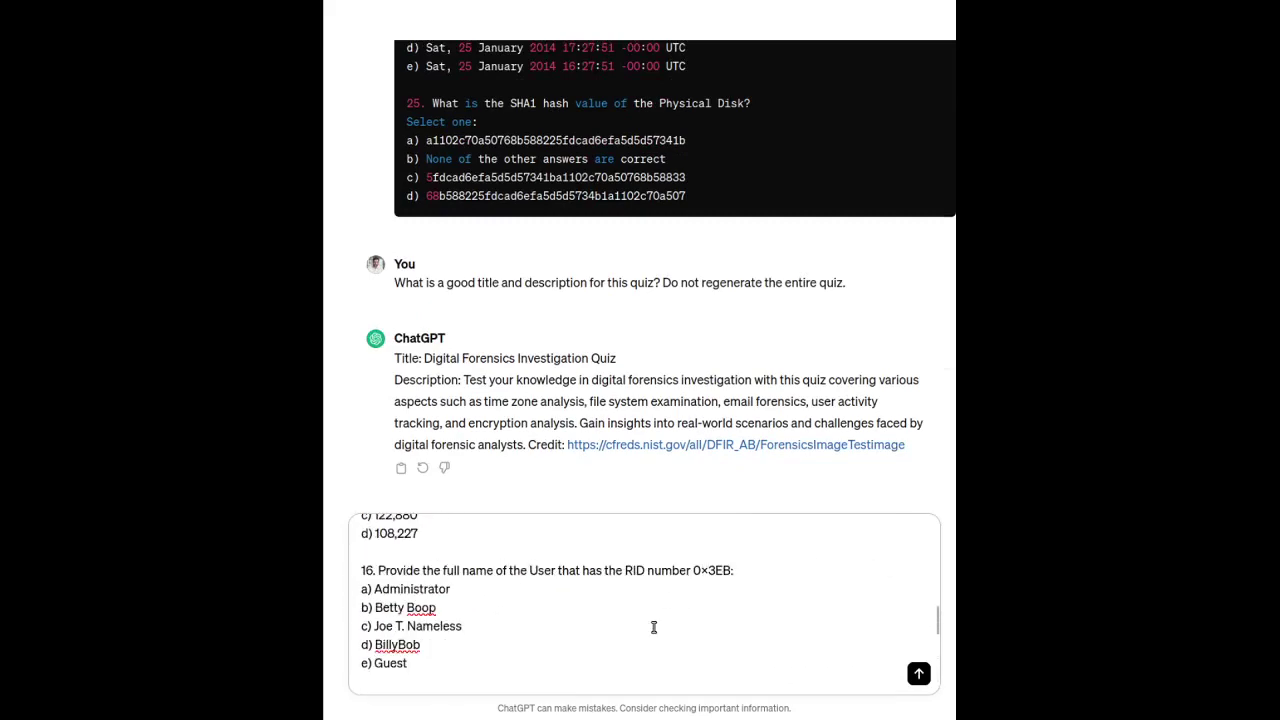
scroll(654, 627, "up", 15)
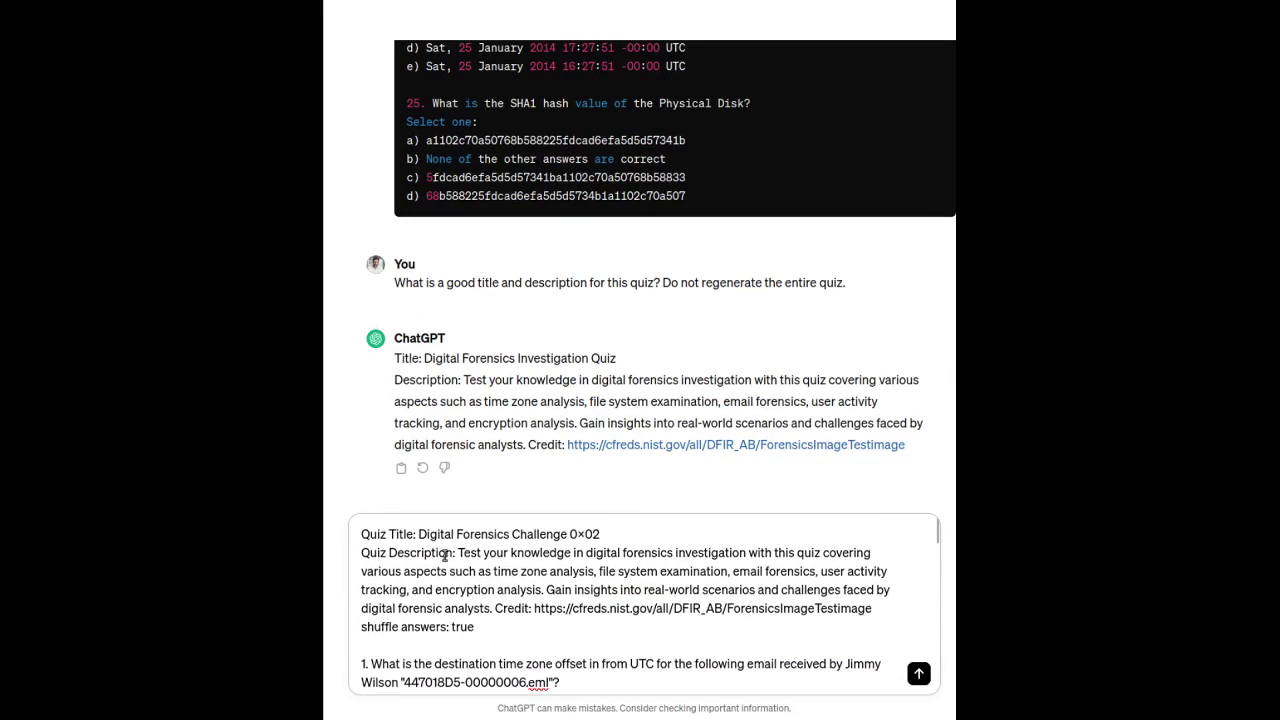
left_click(446, 534)
key("shift+Home")
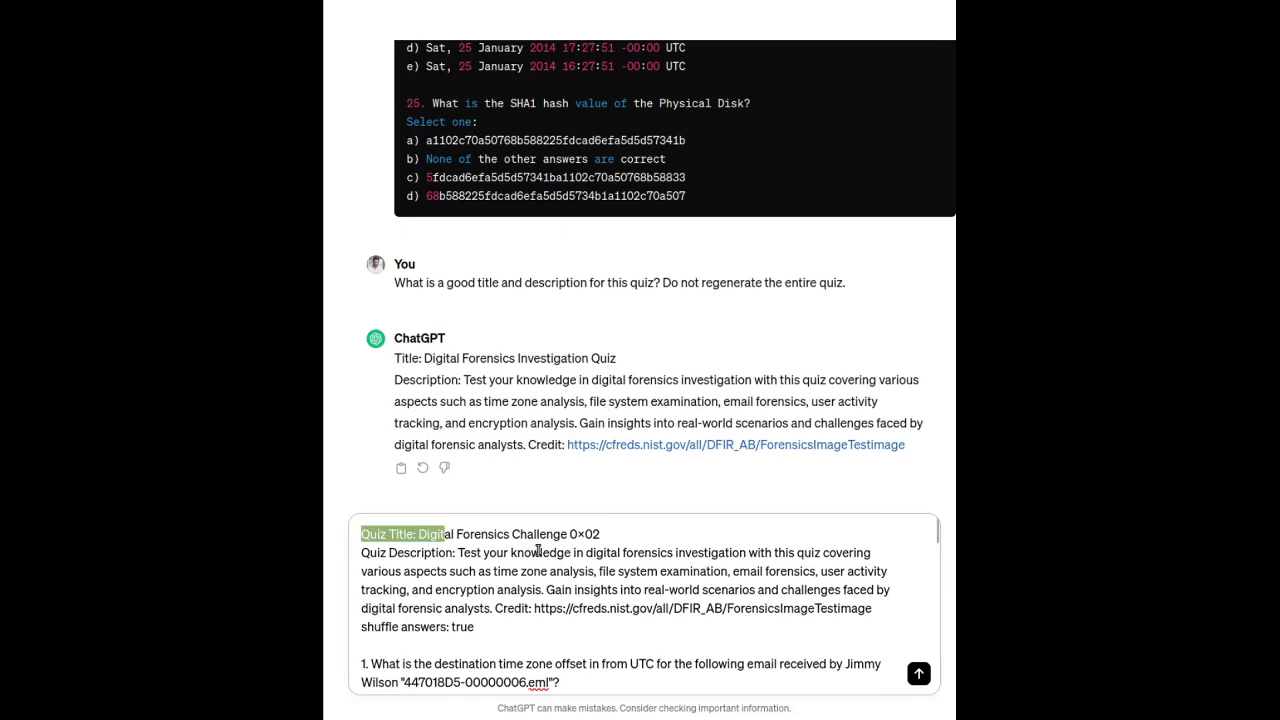
key("BackSpace")
key("shift+Return")
key("shift+Return")
key("ctrl+z")
key("ctrl+z")
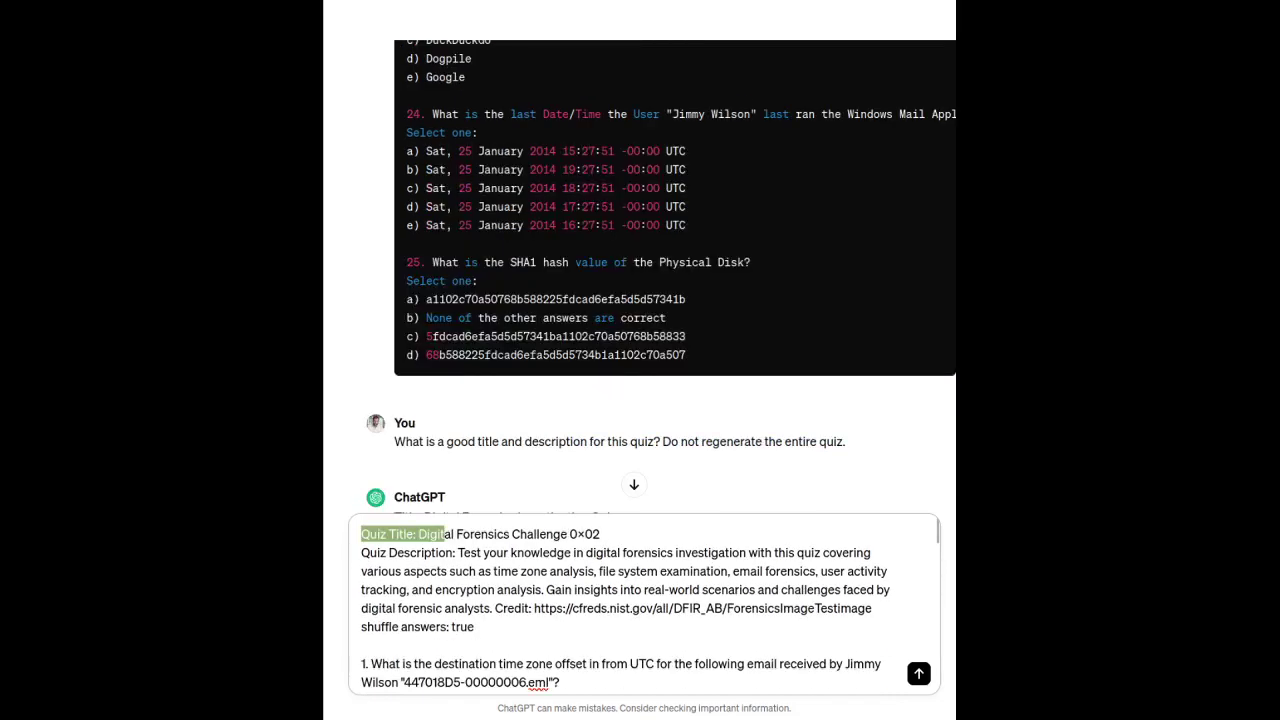
- Above the quiz title, insert "Please answer this quiz with the appropriate "*" before the letter of the correct answer." followed by a blank line
key("Left")
key("shift+Return")
key("shift+Return")
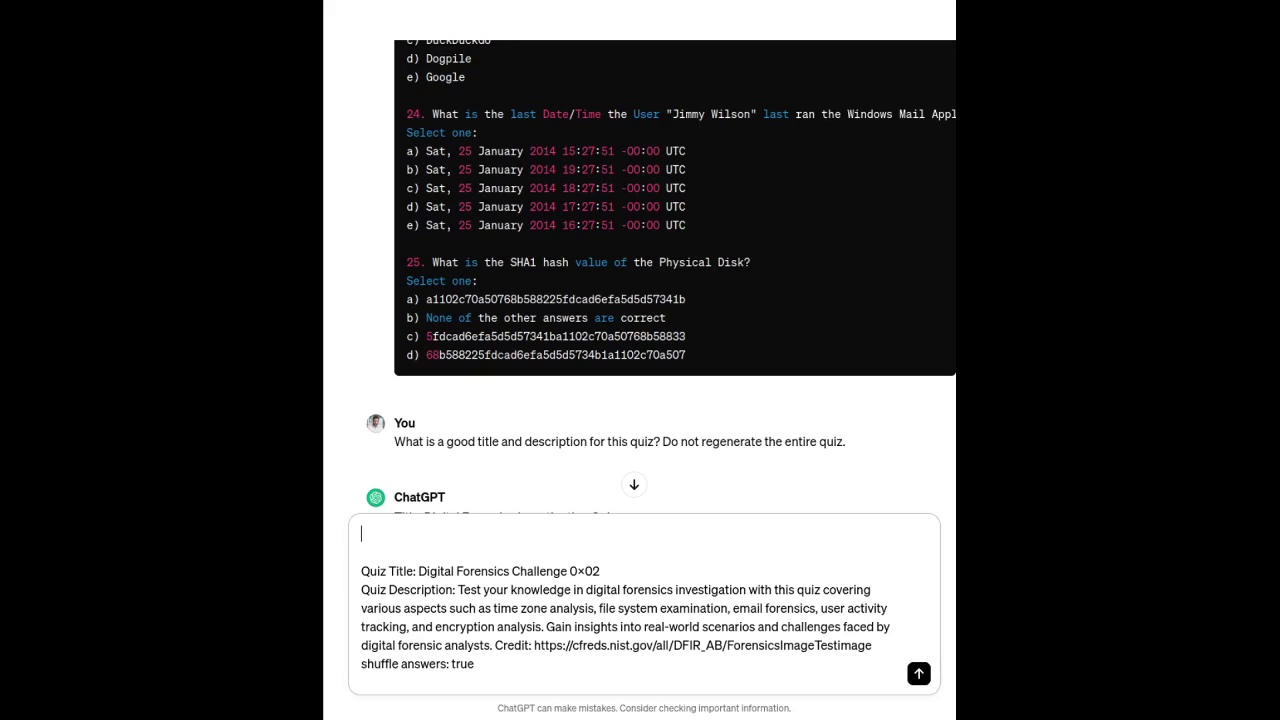
type("Please answer this qui")
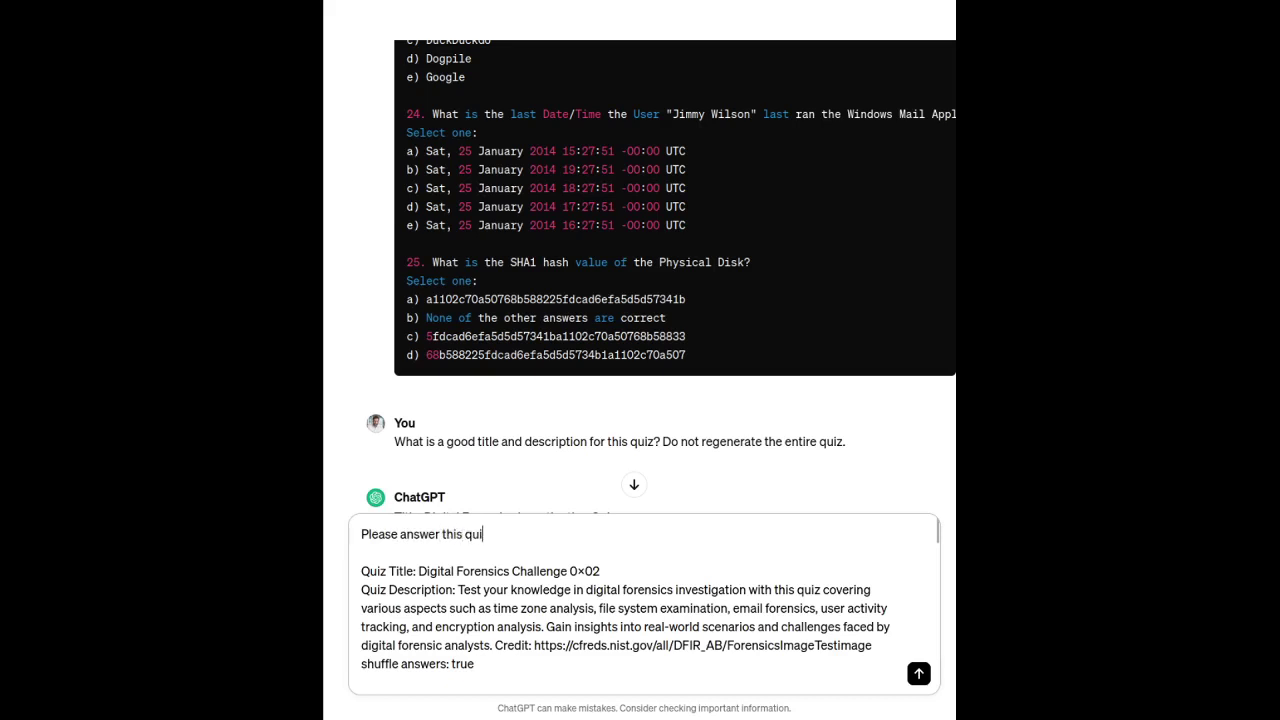
type("z with the appropriate \"*\"")
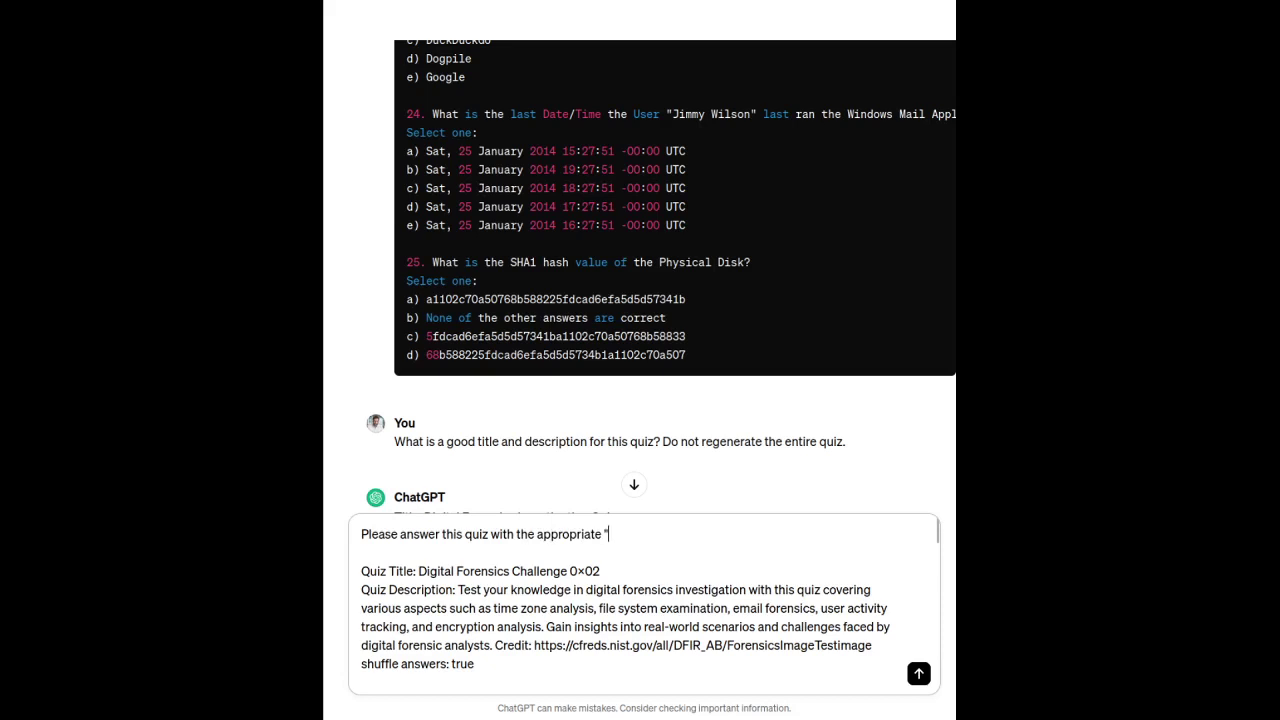
type(" before the letter of")
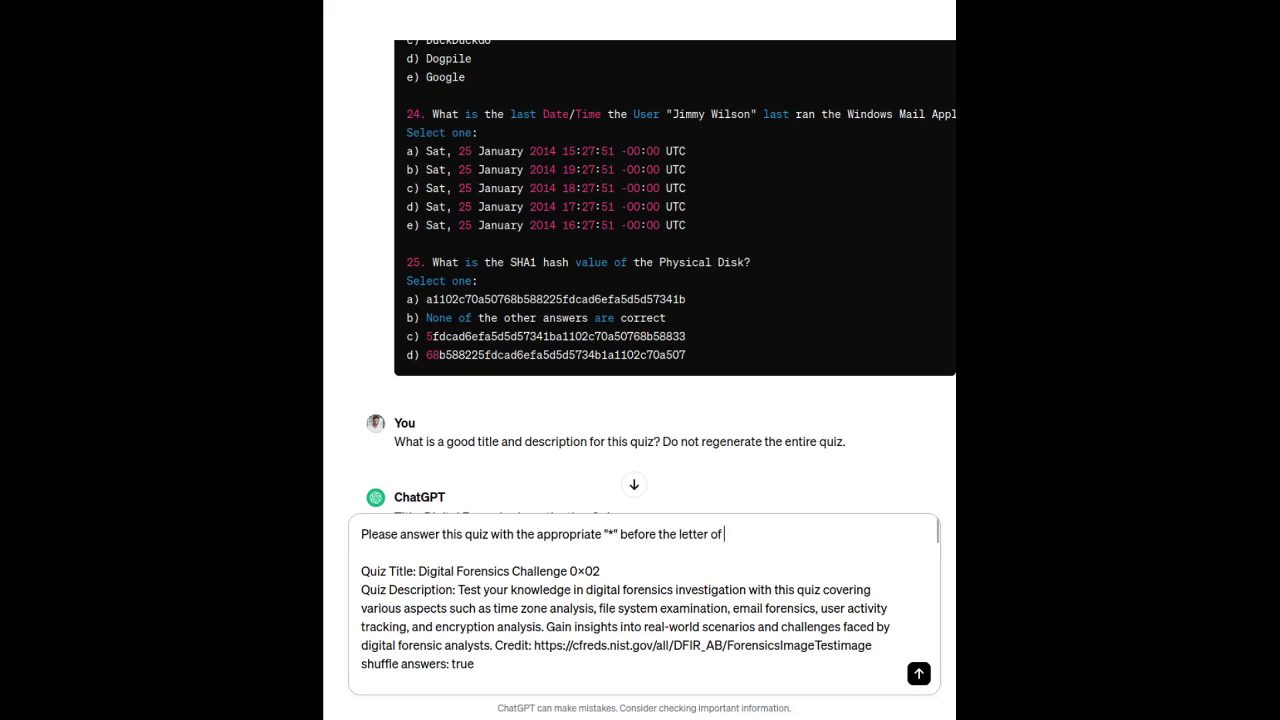
type(" the correct answer.")
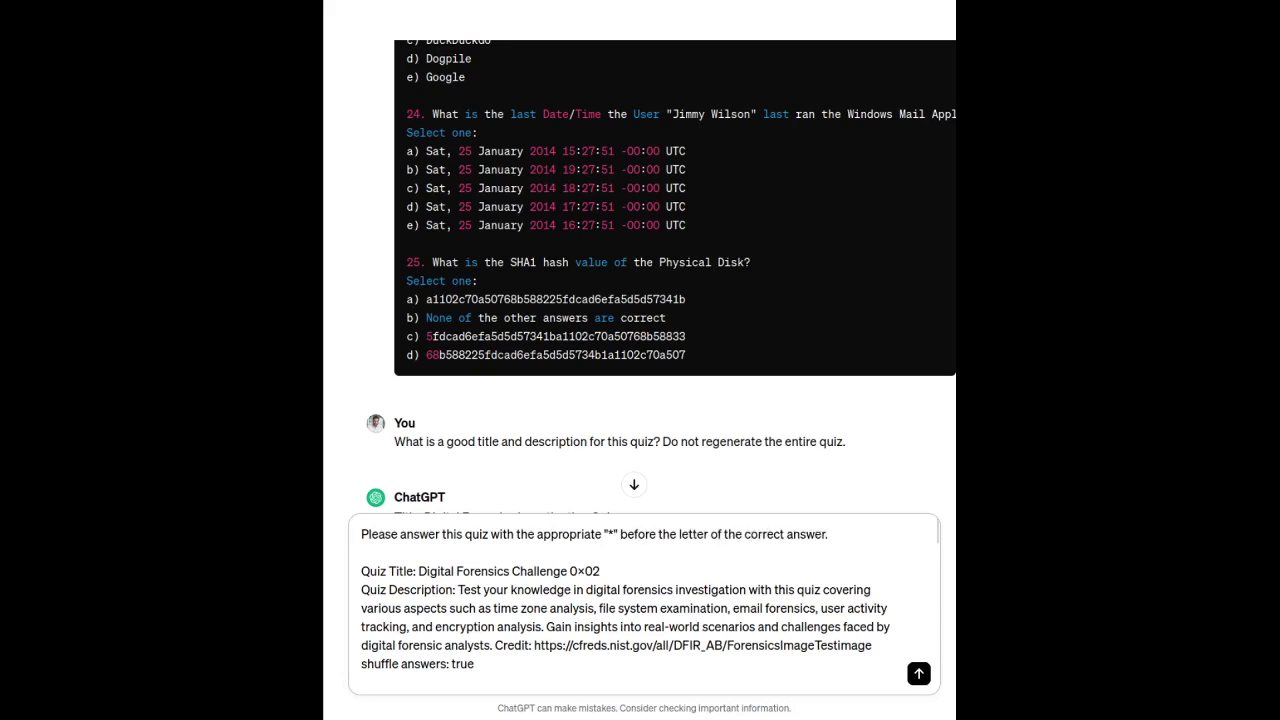
- Add "Regenerate the entire quiz below in txt format." to the opening instruction and send the message
type("  Regenerate the ent")
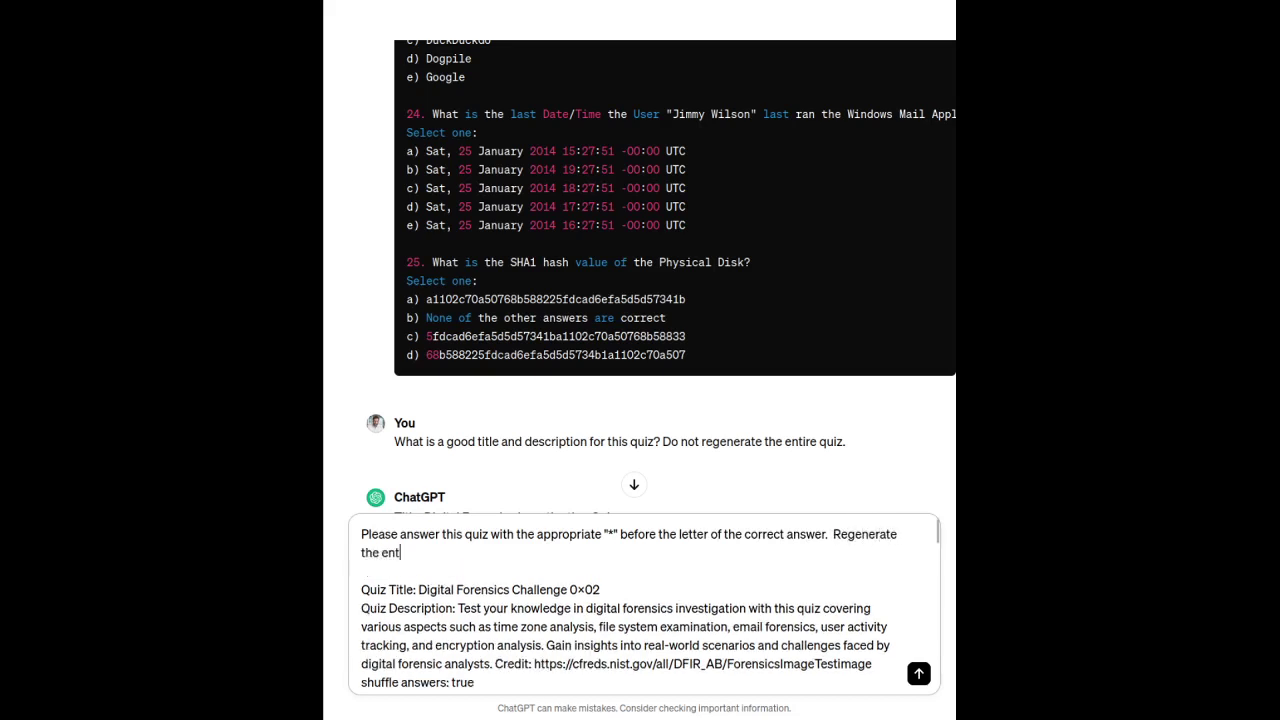
type("ire quiz below in txt format.")
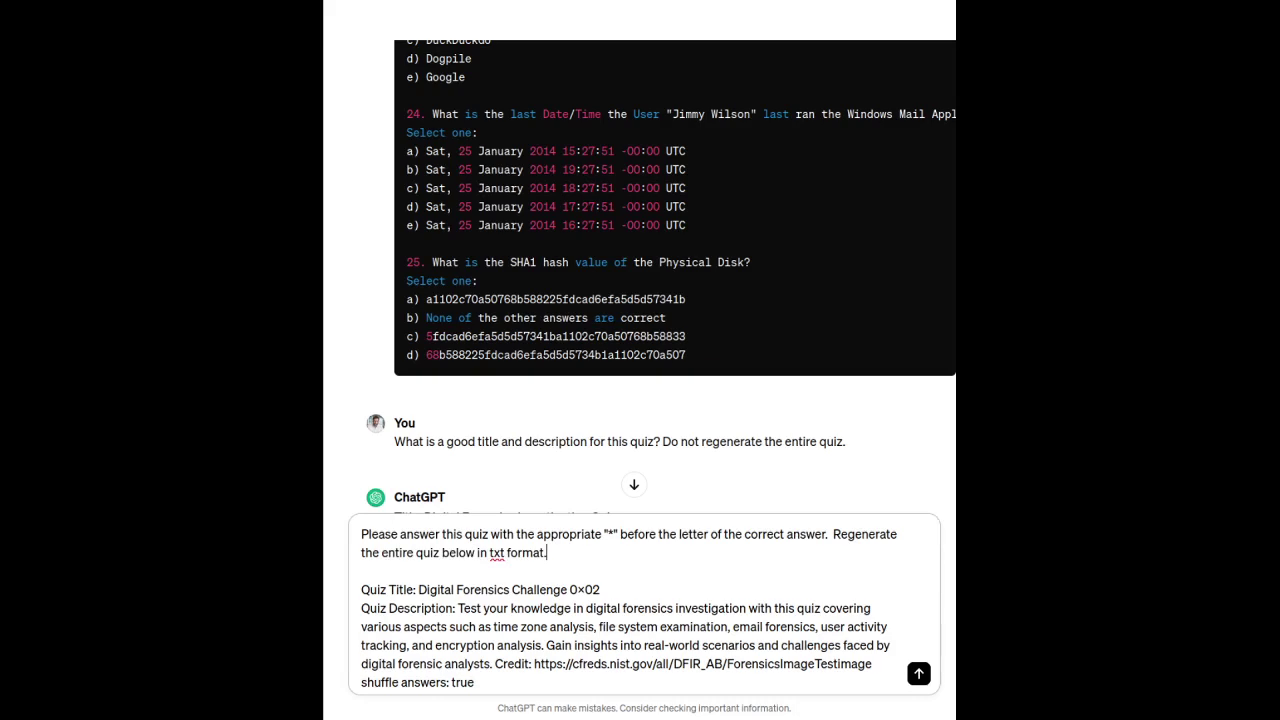
key("Return")
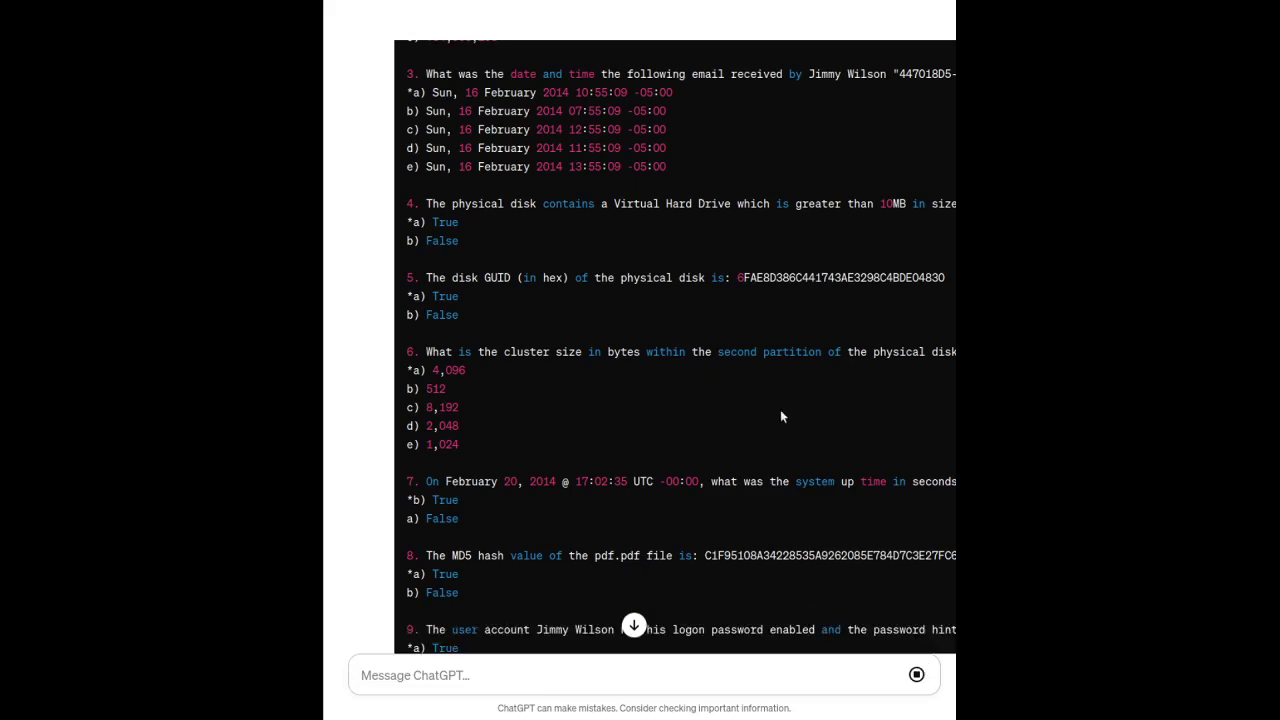
- Review the asterisk-marked answers through question 17 and highlight the text of question 16
scroll(792, 476, "down", 4)
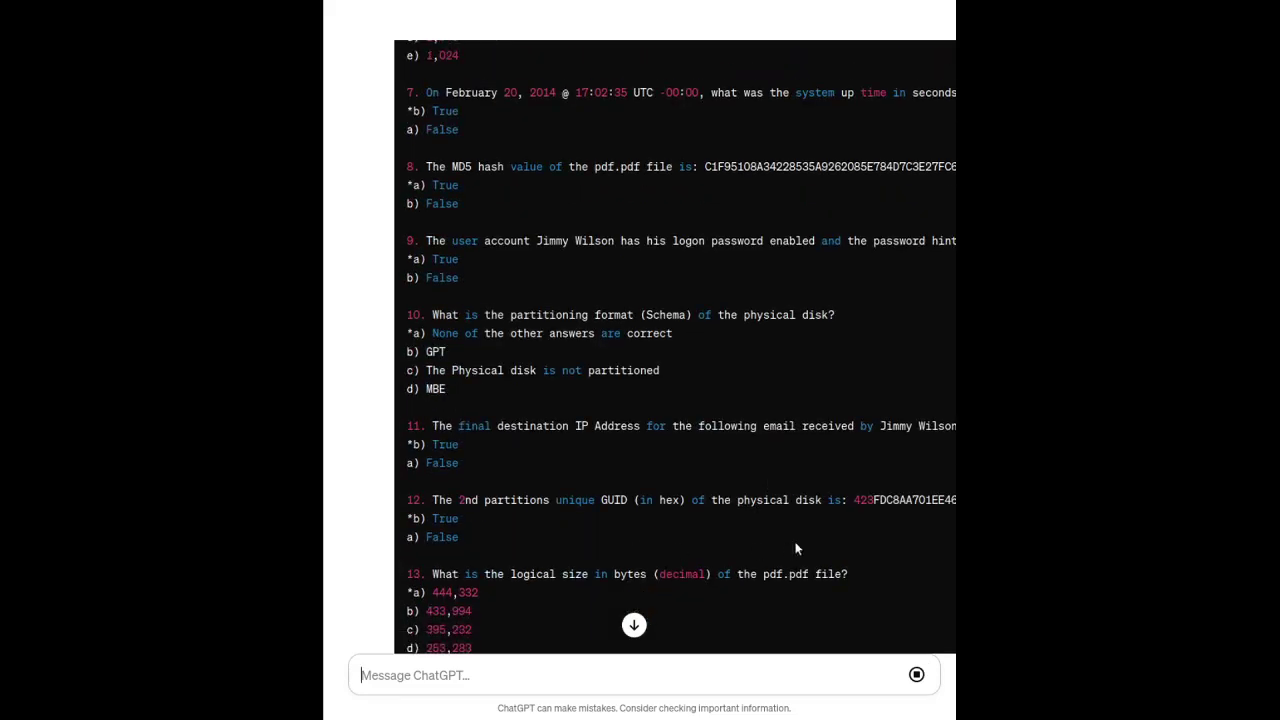
scroll(879, 558, "down", 4)
scroll(875, 564, "down", 3)
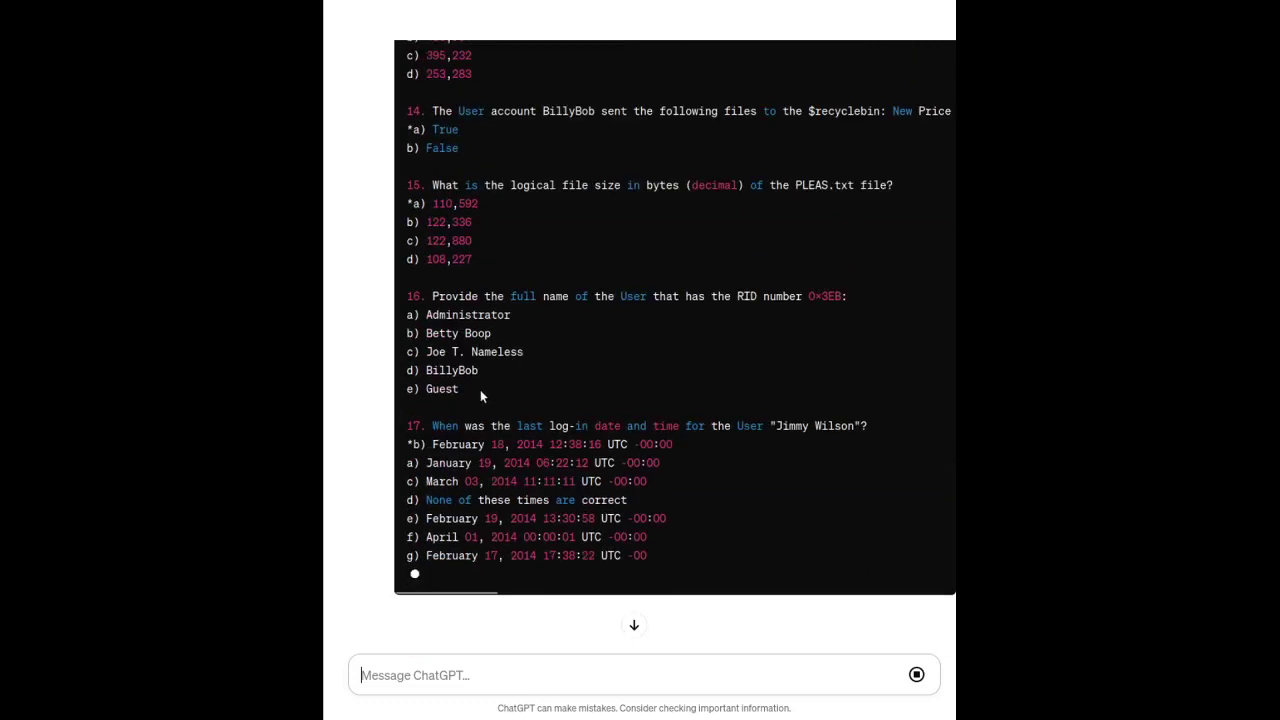
left_click_drag(409, 313, 486, 382)
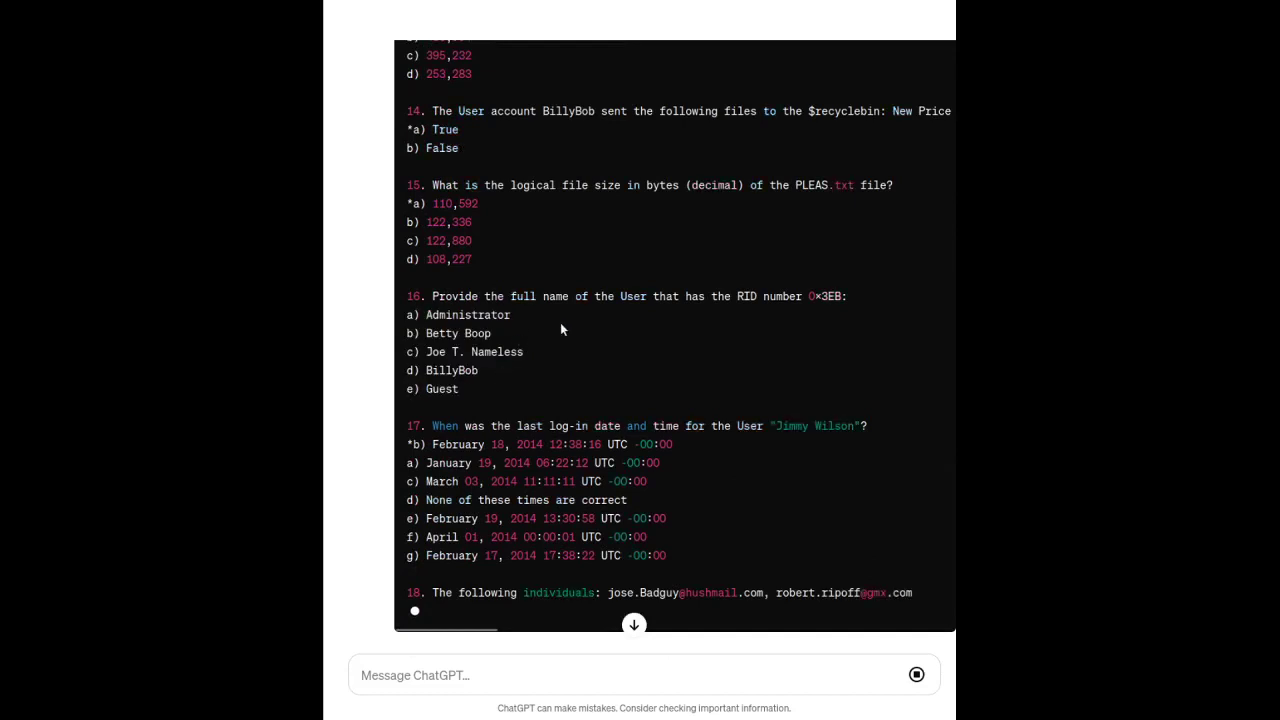
triple_click(632, 296)
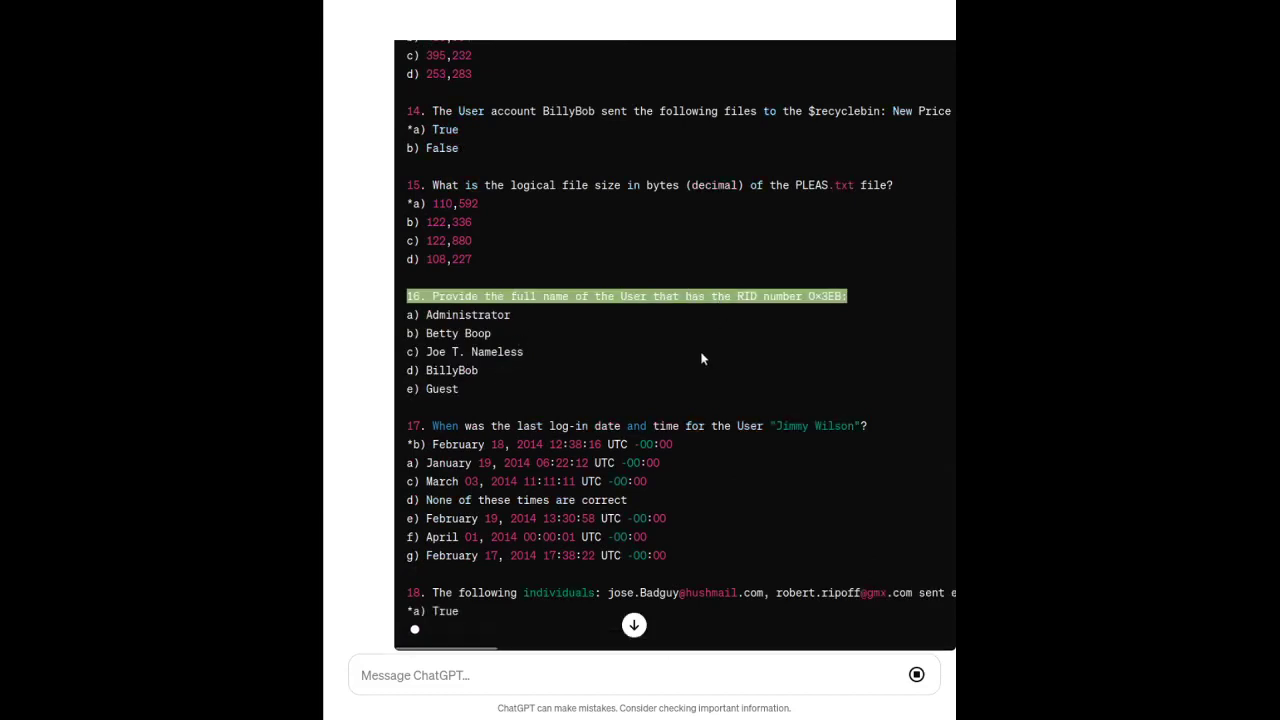
- Follow the regenerated quiz's marked answers through question 21 and stop the response from generating further
left_click(529, 398)
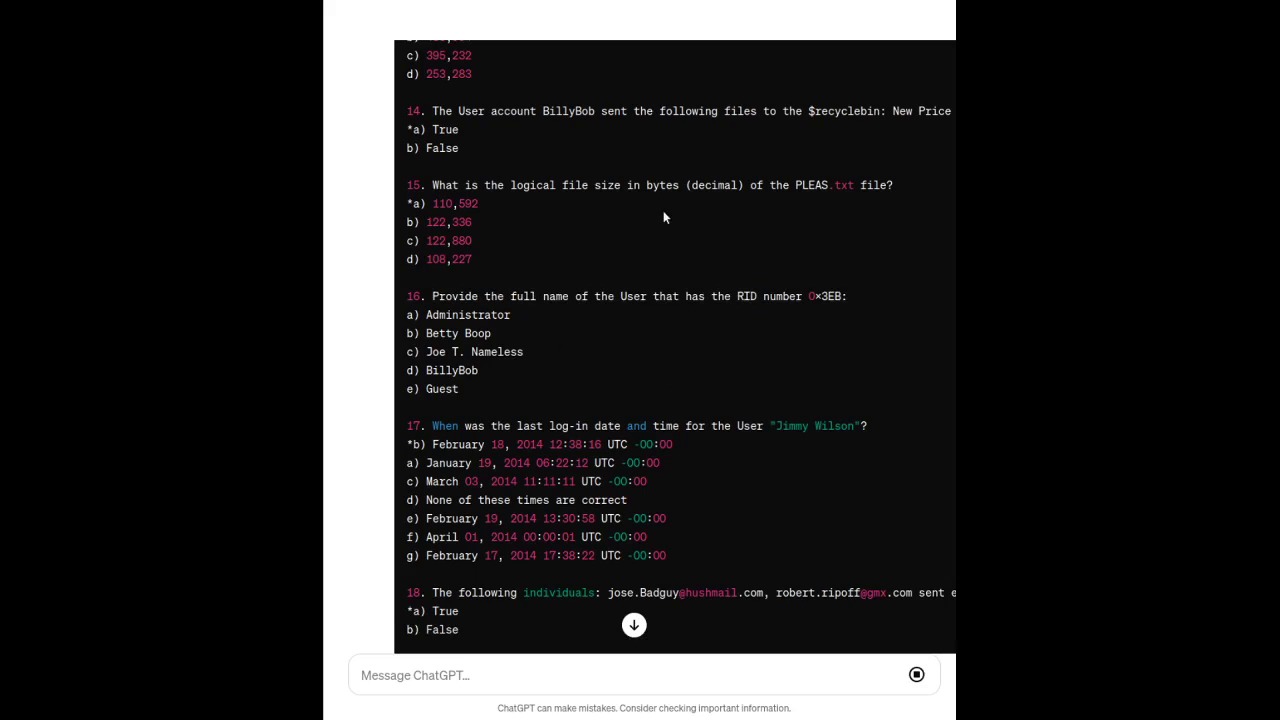
scroll(594, 365, "down", 2)
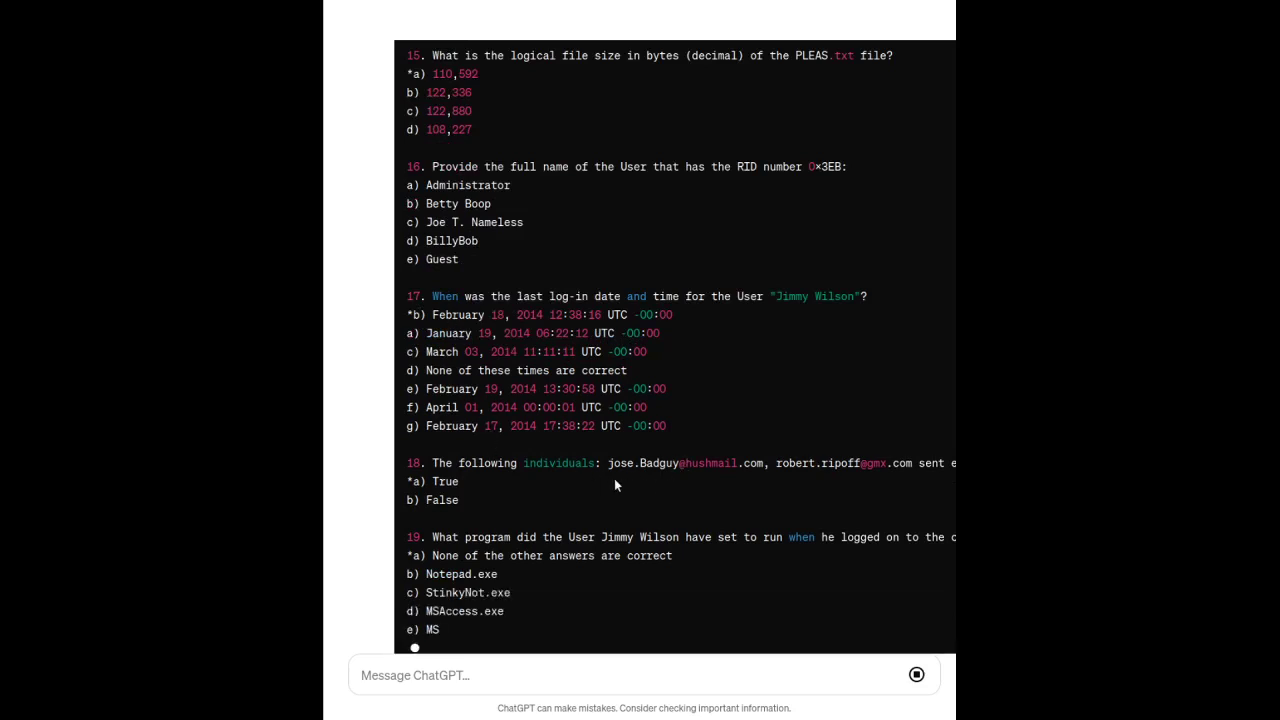
scroll(533, 478, "down", 1)
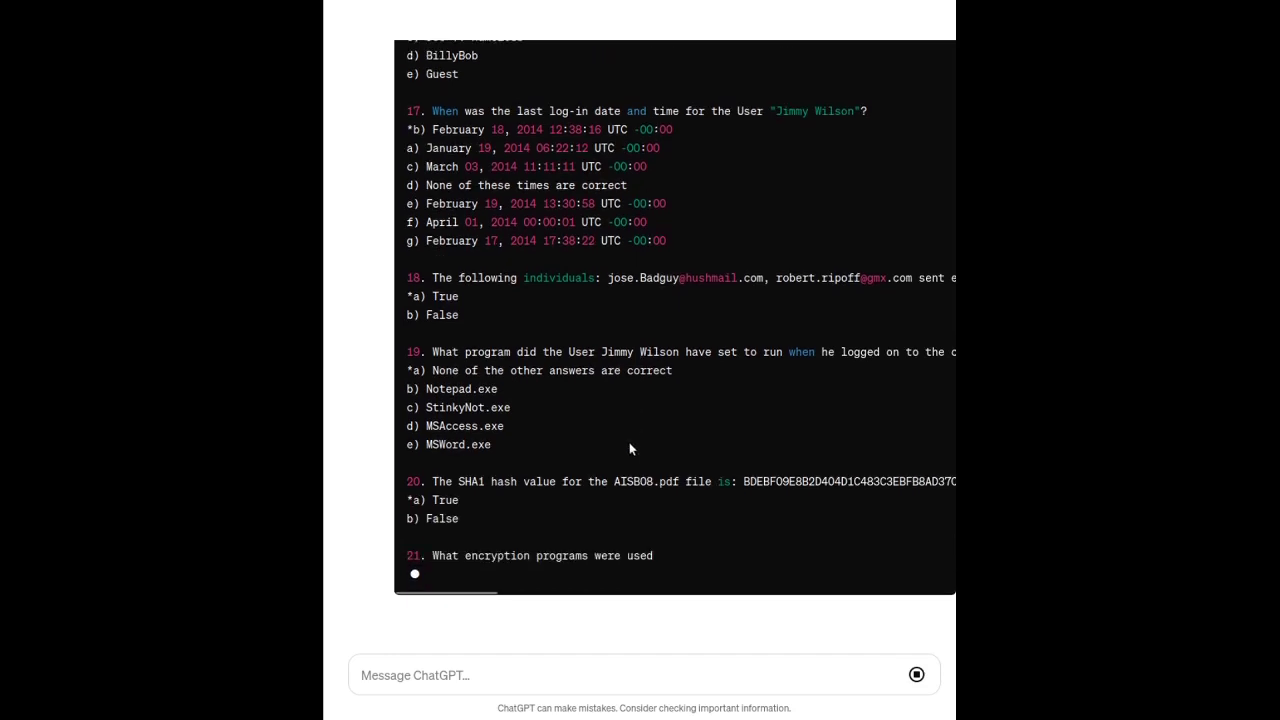
left_click(916, 675)
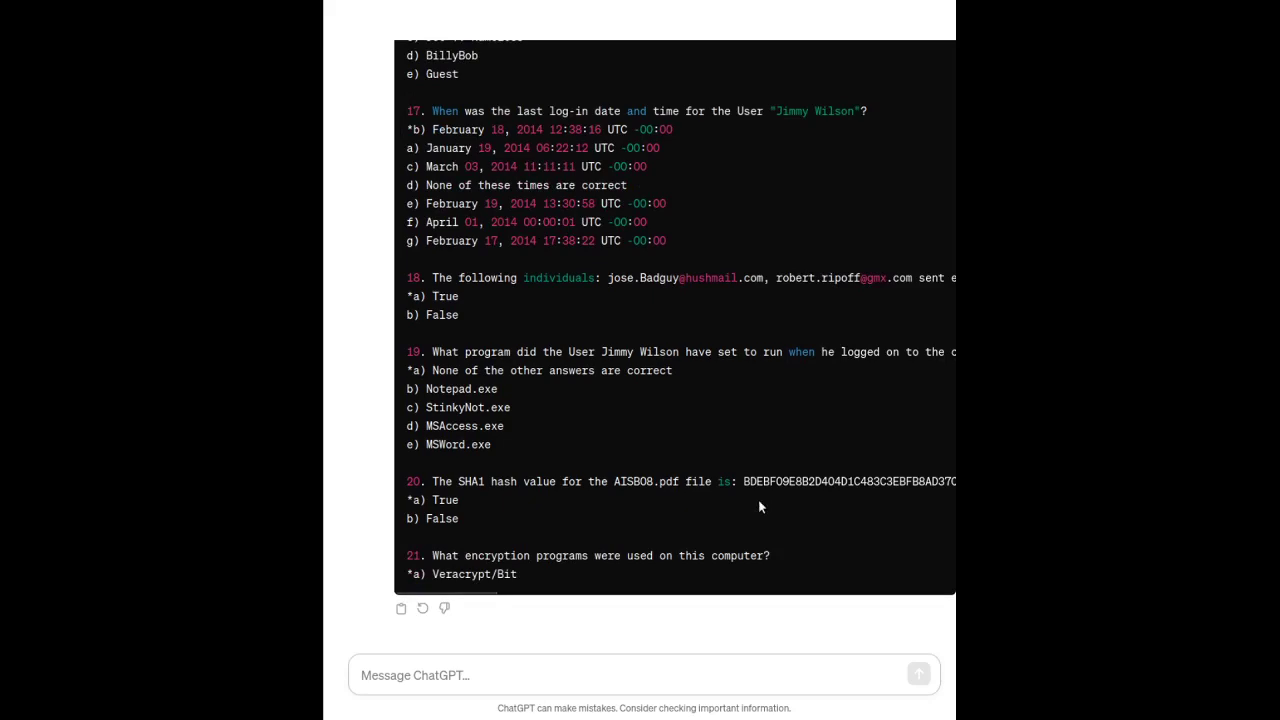
- Review the start of the regenerated quiz, highlighting its "shuffle answers: true" and "Quiz Description" lines, and check the first questions' marked answers
scroll(490, 453, "up", 20)
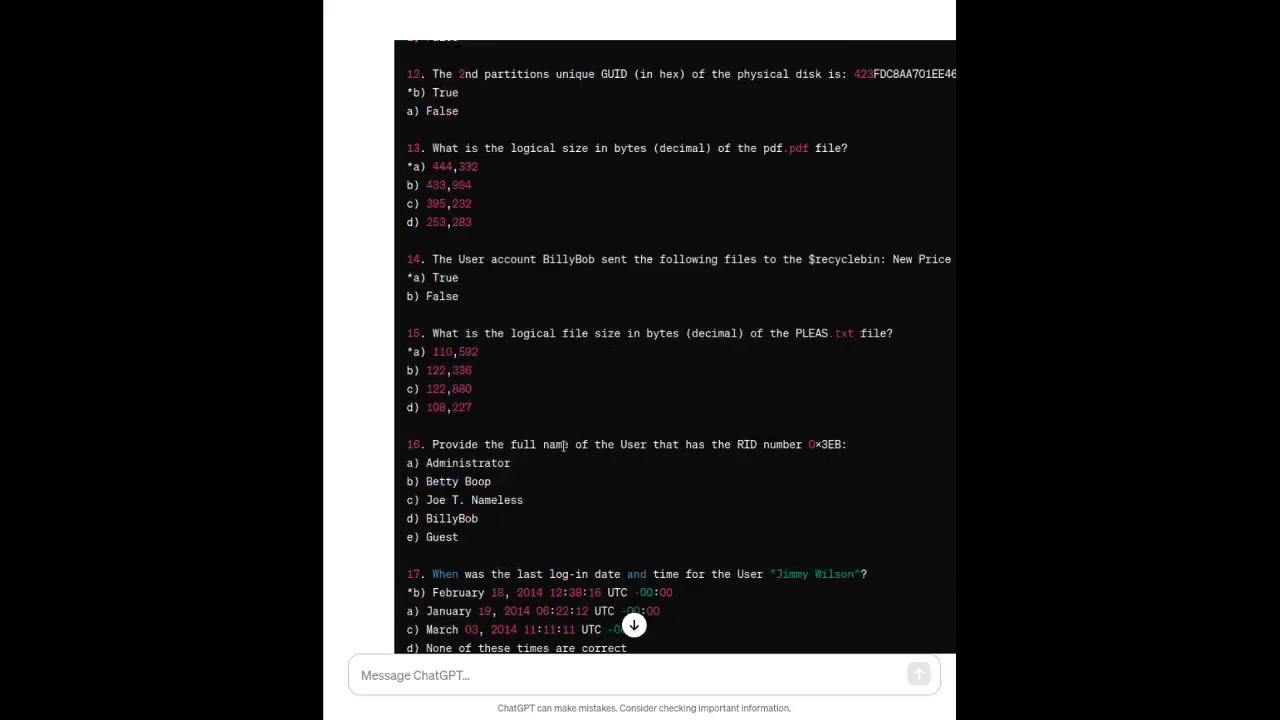
scroll(572, 438, "up", 1)
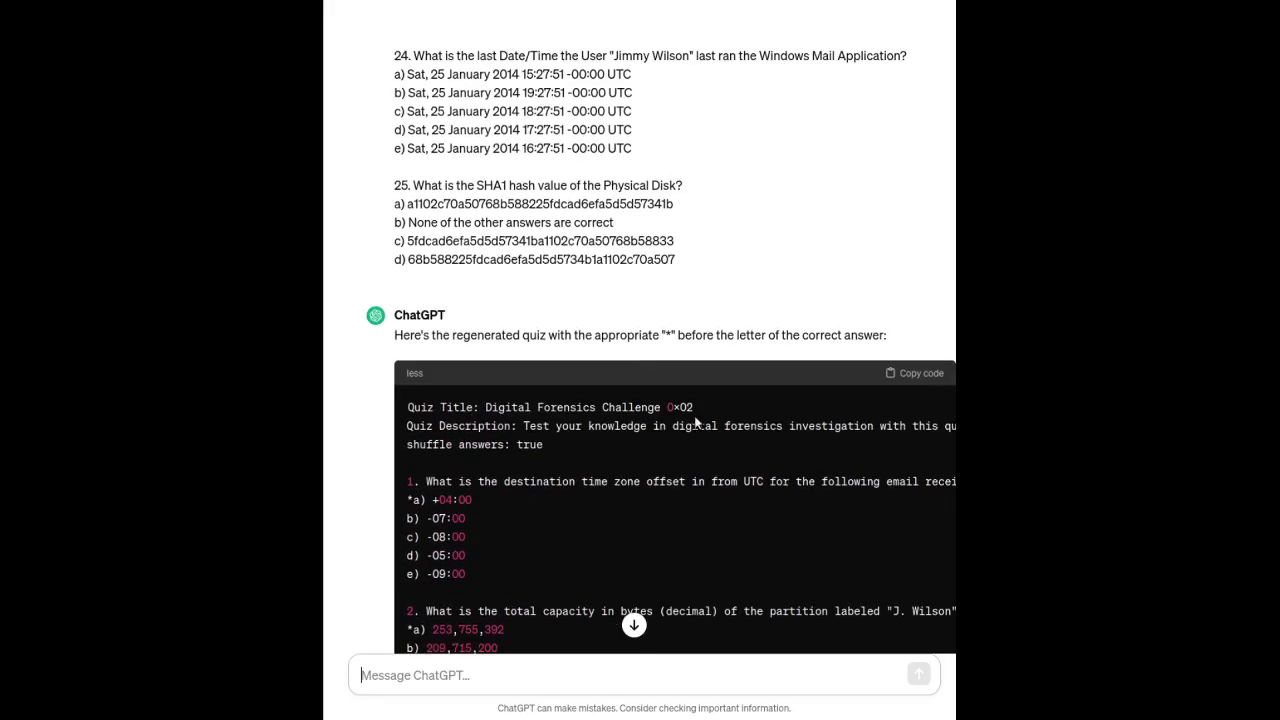
triple_click(592, 436)
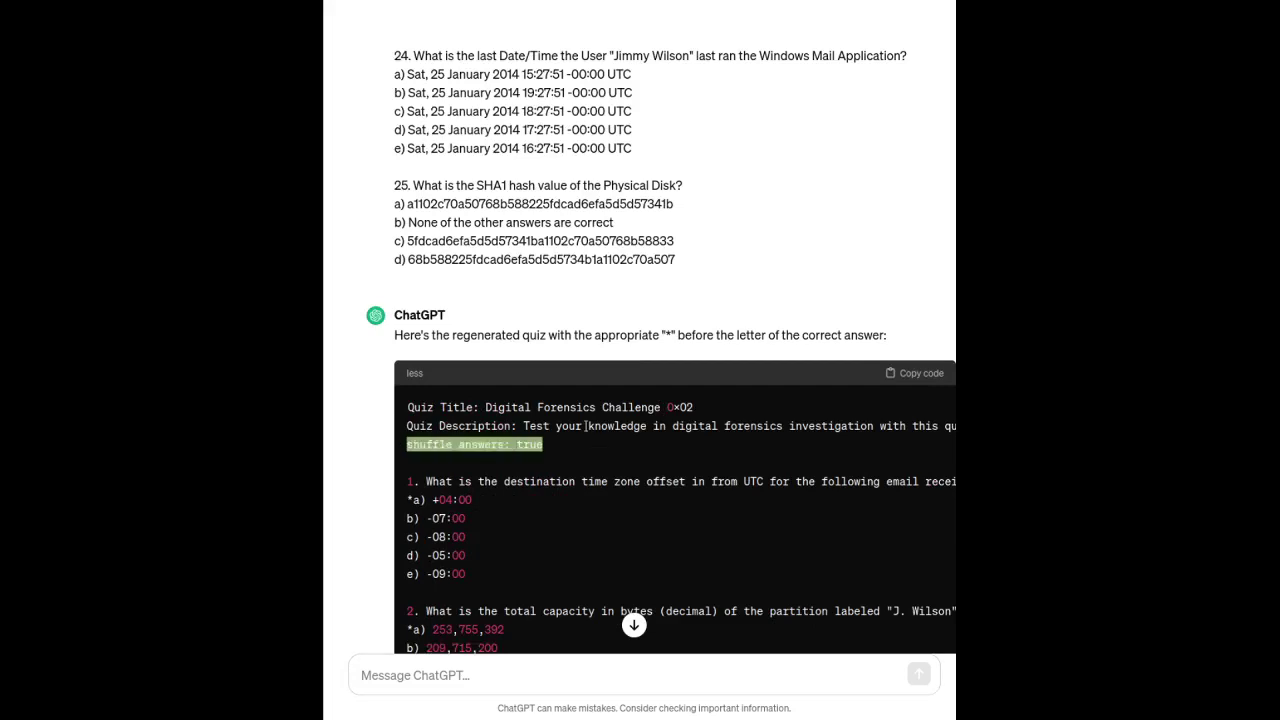
triple_click(584, 426)
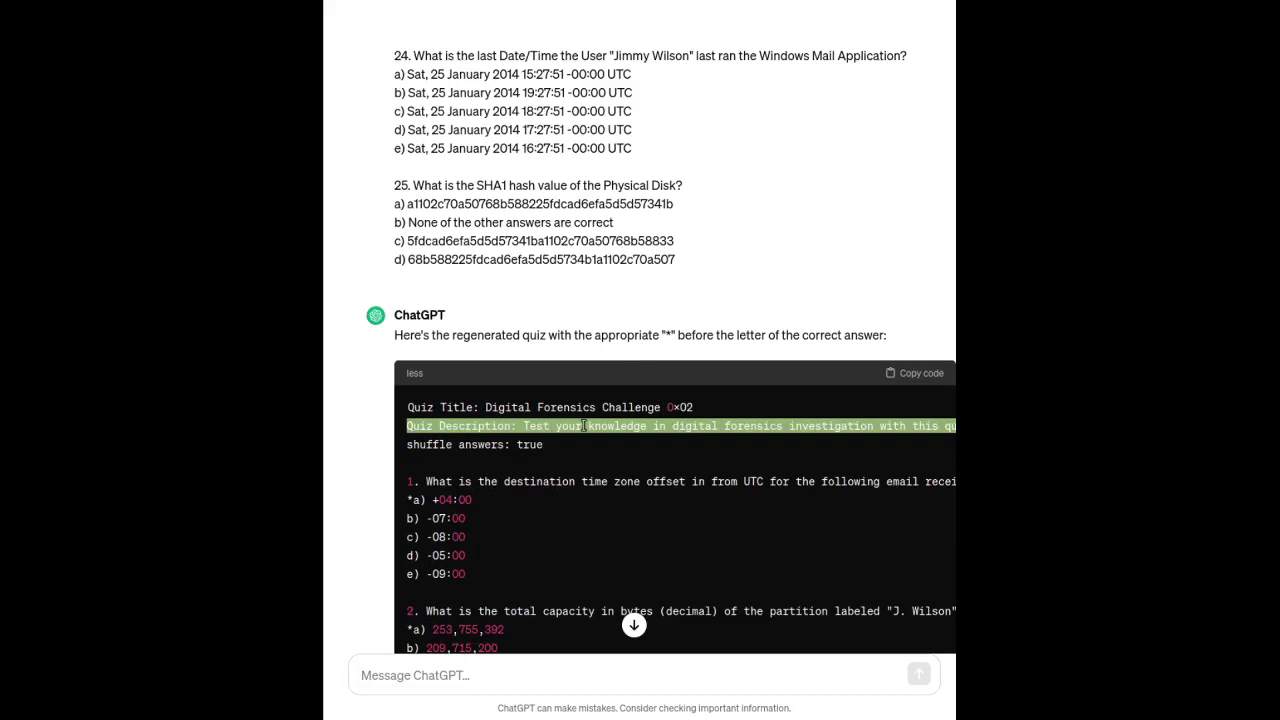
scroll(650, 500, "down", 1)
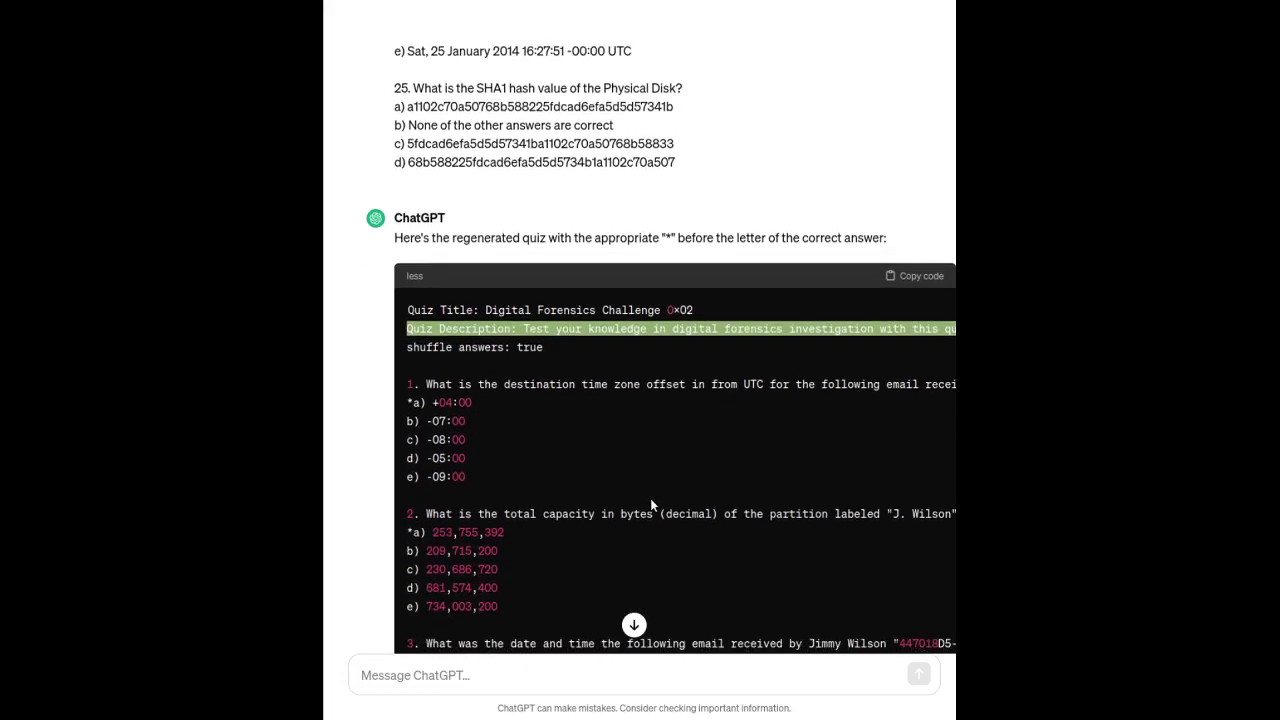
scroll(712, 456, "down", 3)
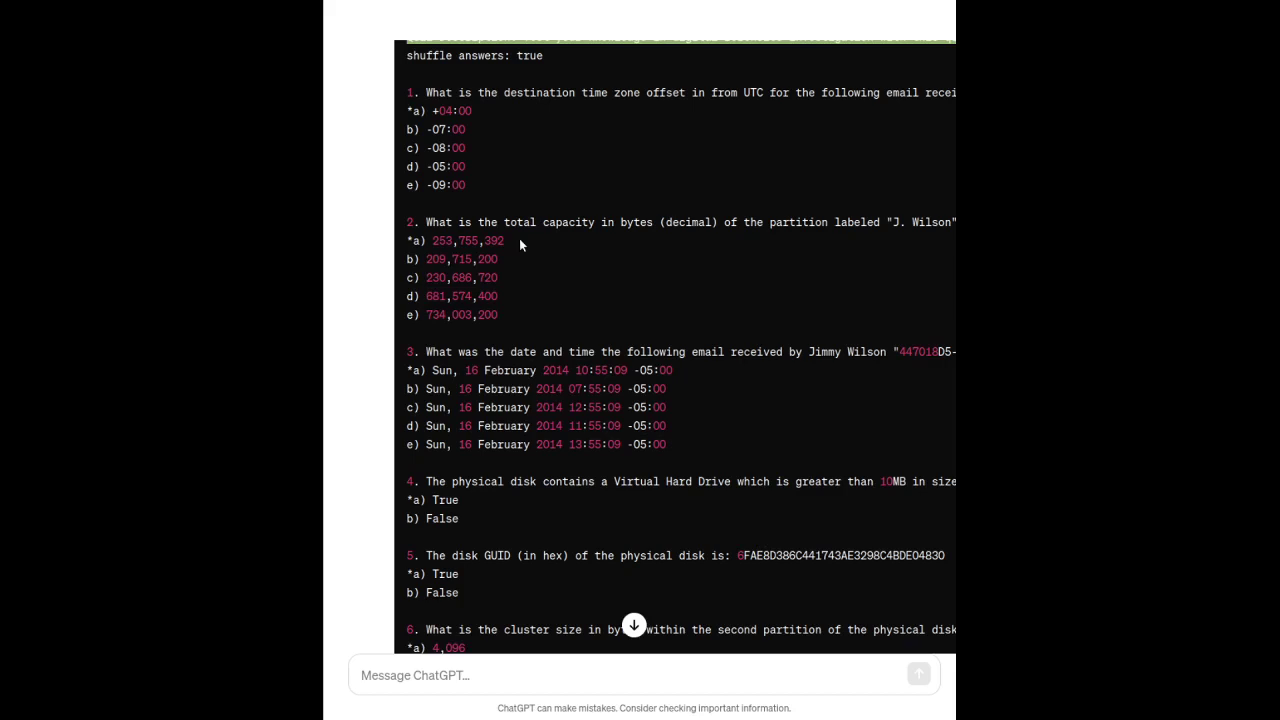
- Paste the copied quiz text without asterisks into a new message
left_click(479, 678)
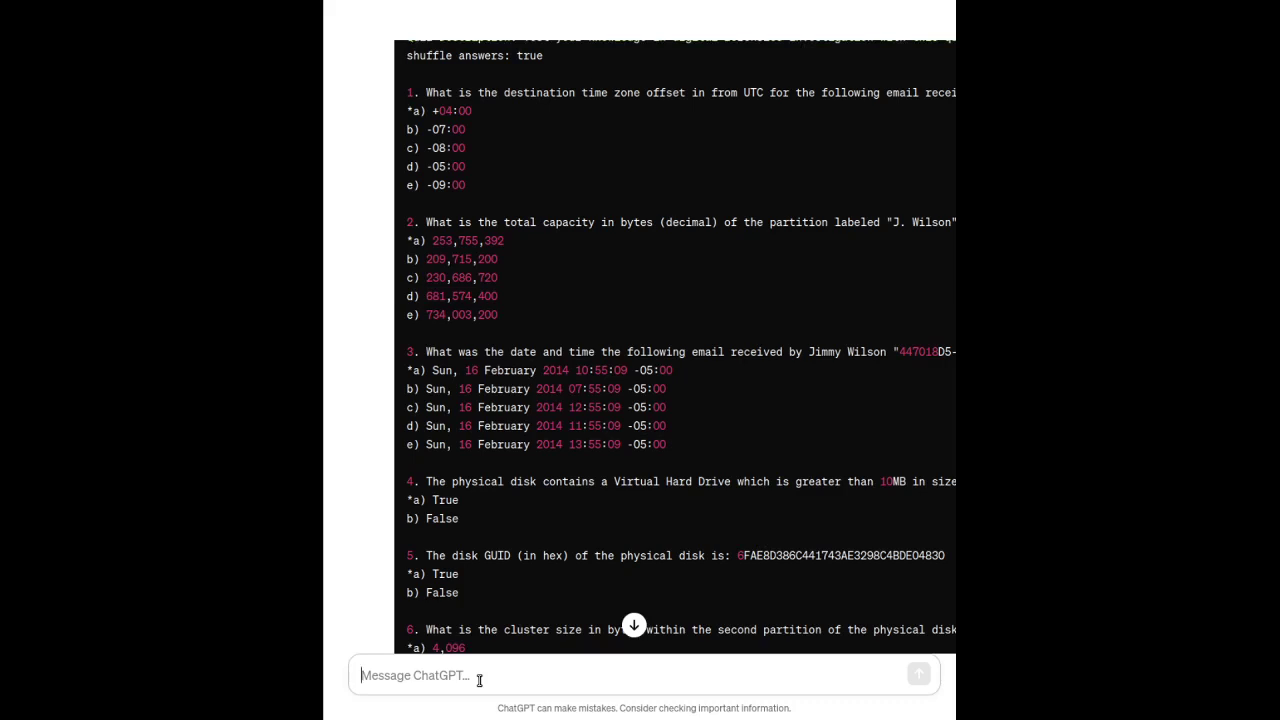
scroll(606, 437, "up", 5)
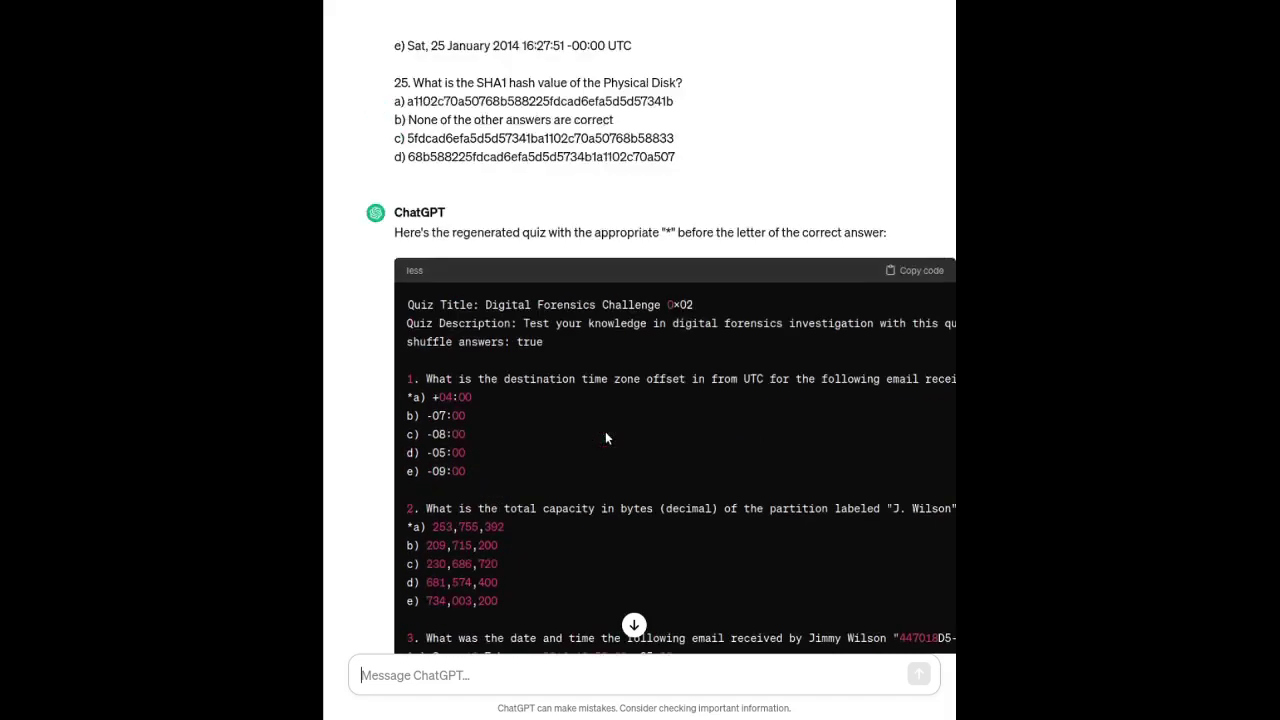
scroll(603, 431, "down", 4)
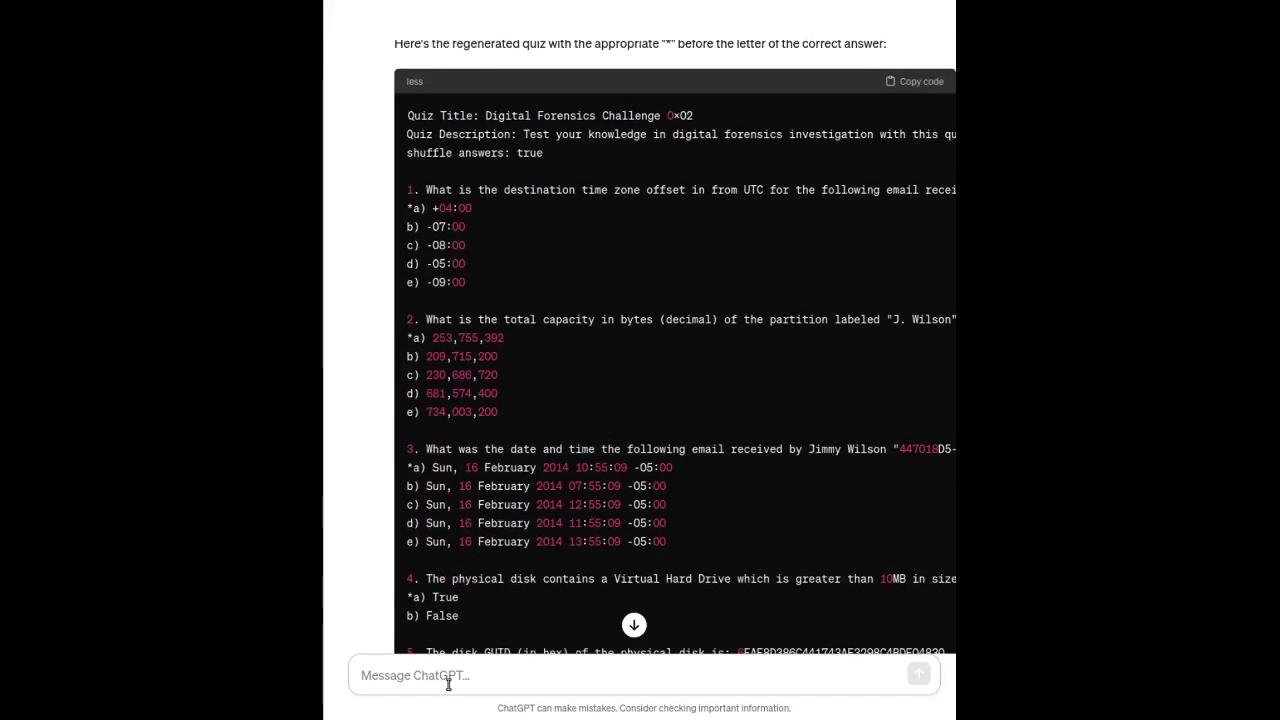
key("ctrl+v")
- Look back through the pasted quiz from question 24 up to question 13, examining the unmarked answer choices
scroll(605, 591, "up", 4)
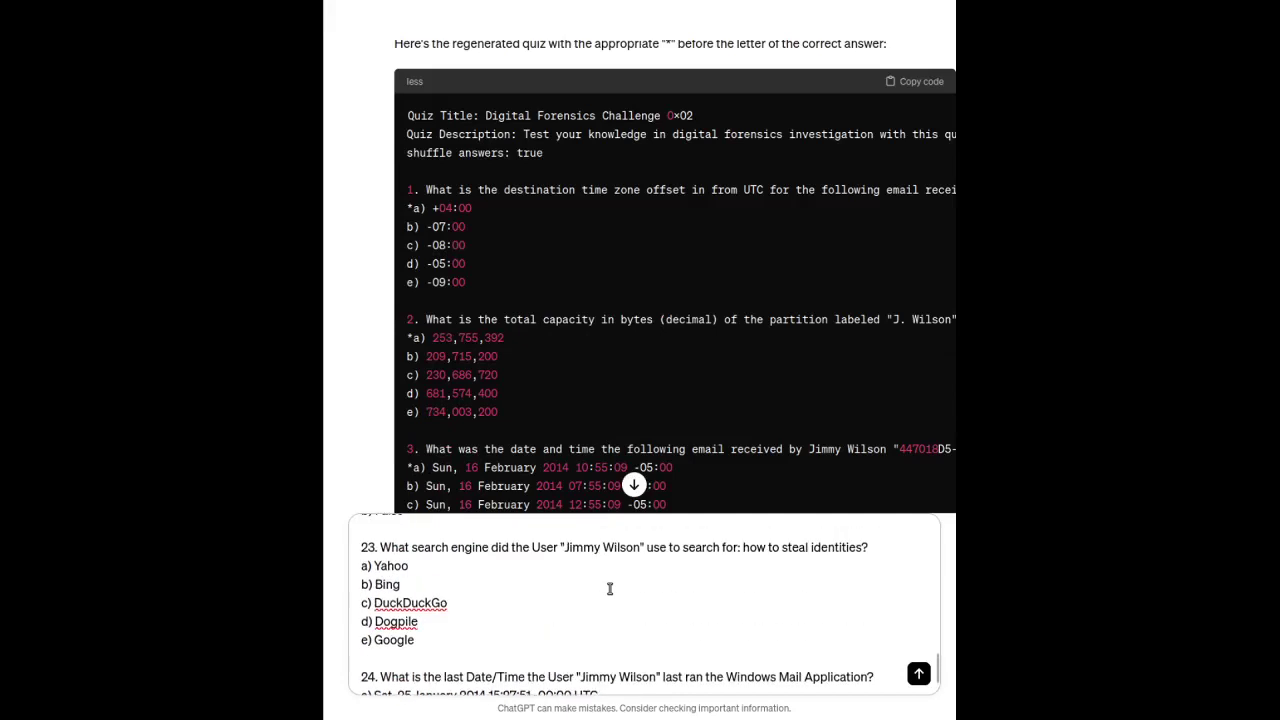
scroll(605, 593, "up", 4)
scroll(600, 597, "down", 2)
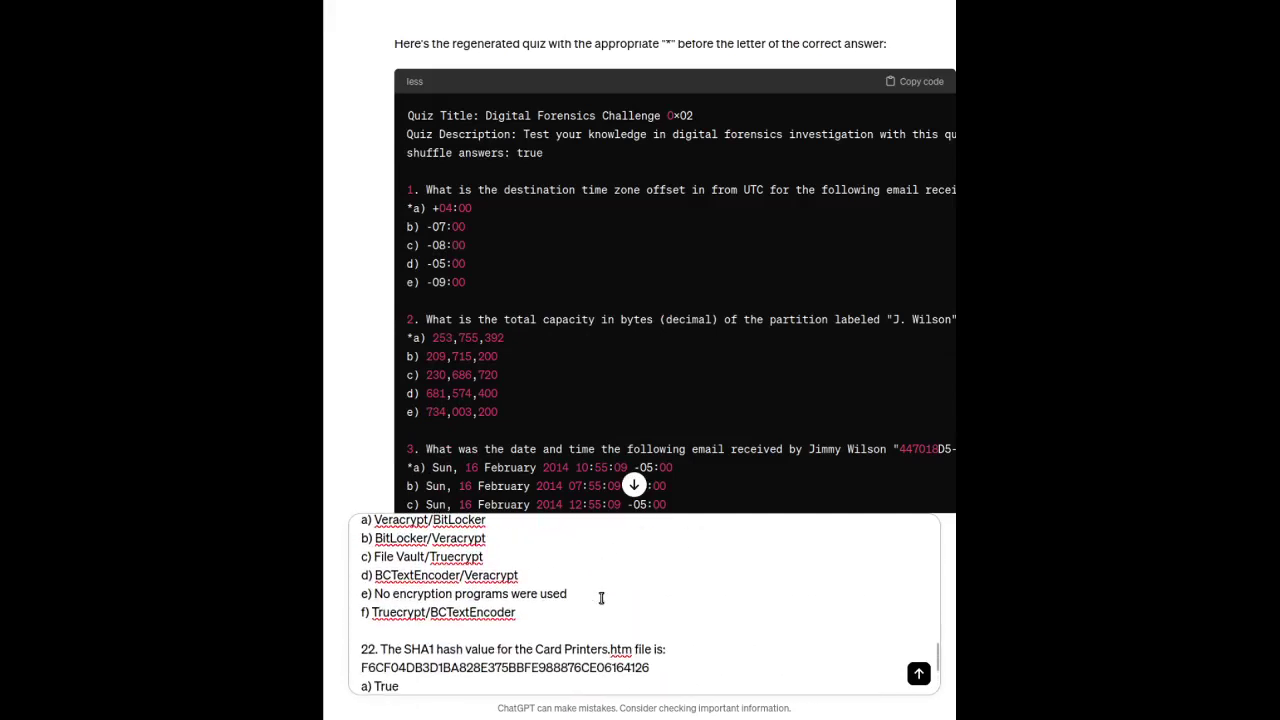
scroll(589, 626, "up", 2)
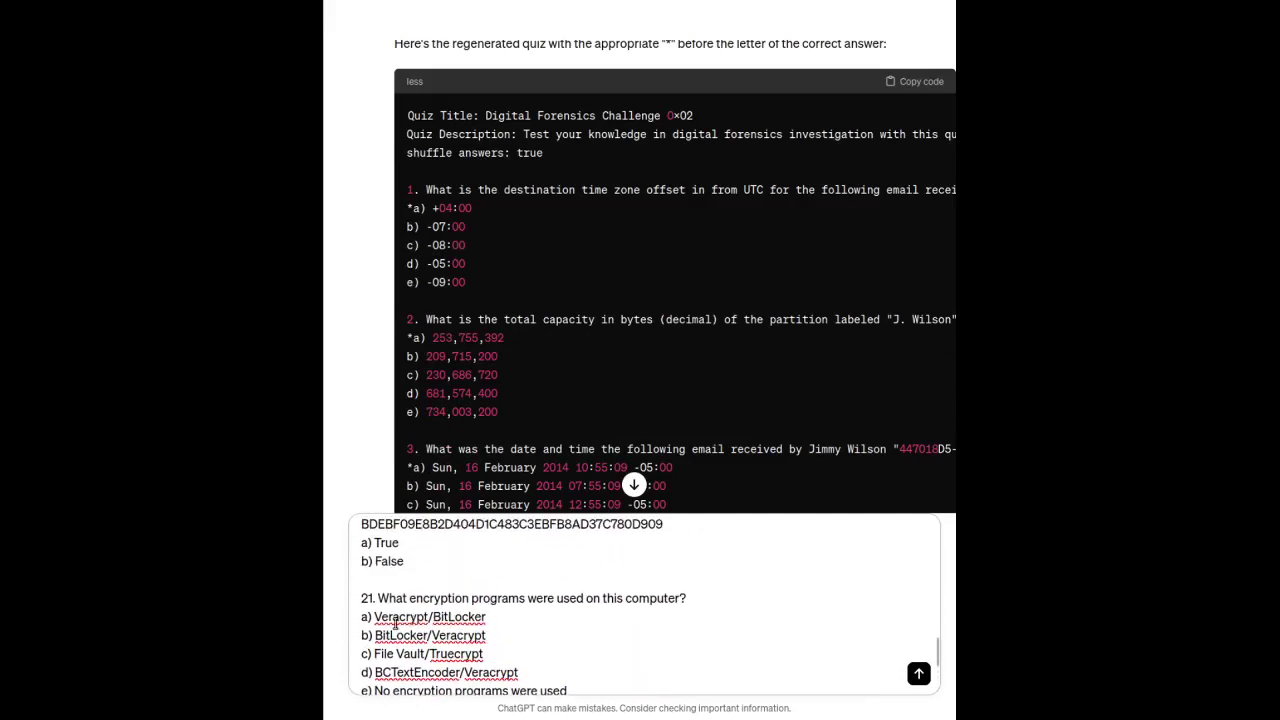
scroll(577, 632, "up", 8)
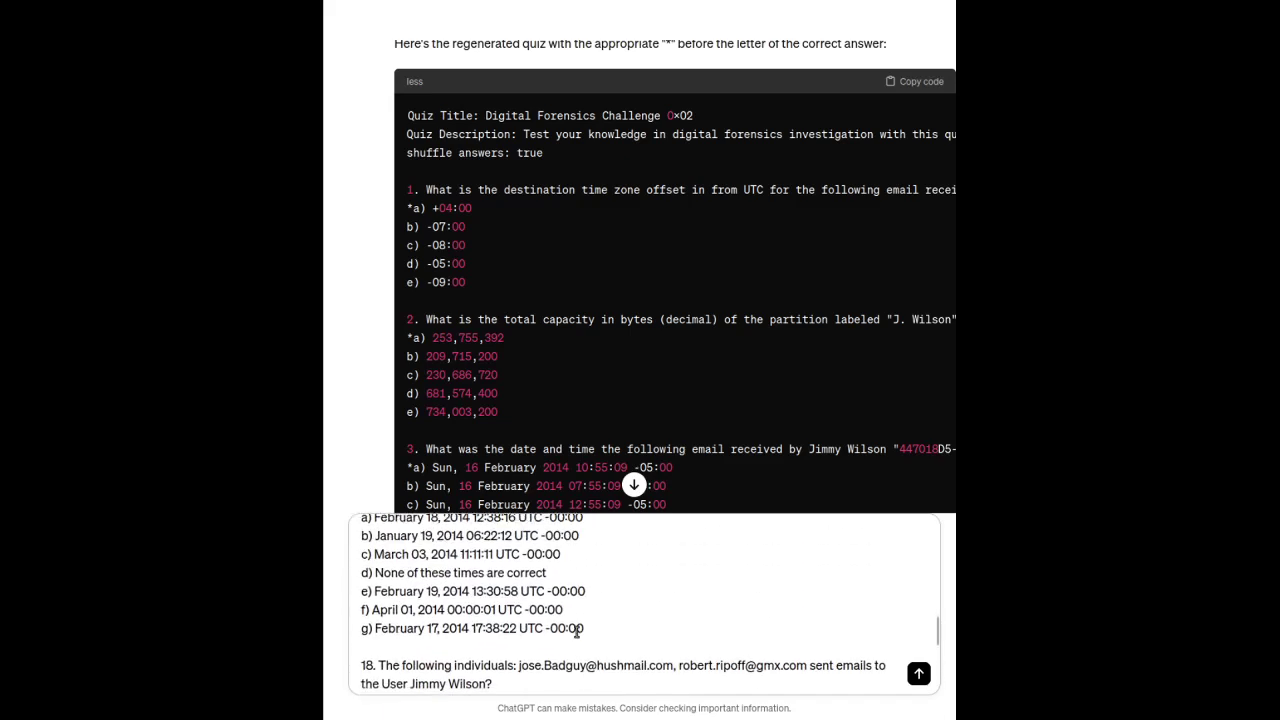
scroll(577, 632, "up", 5)
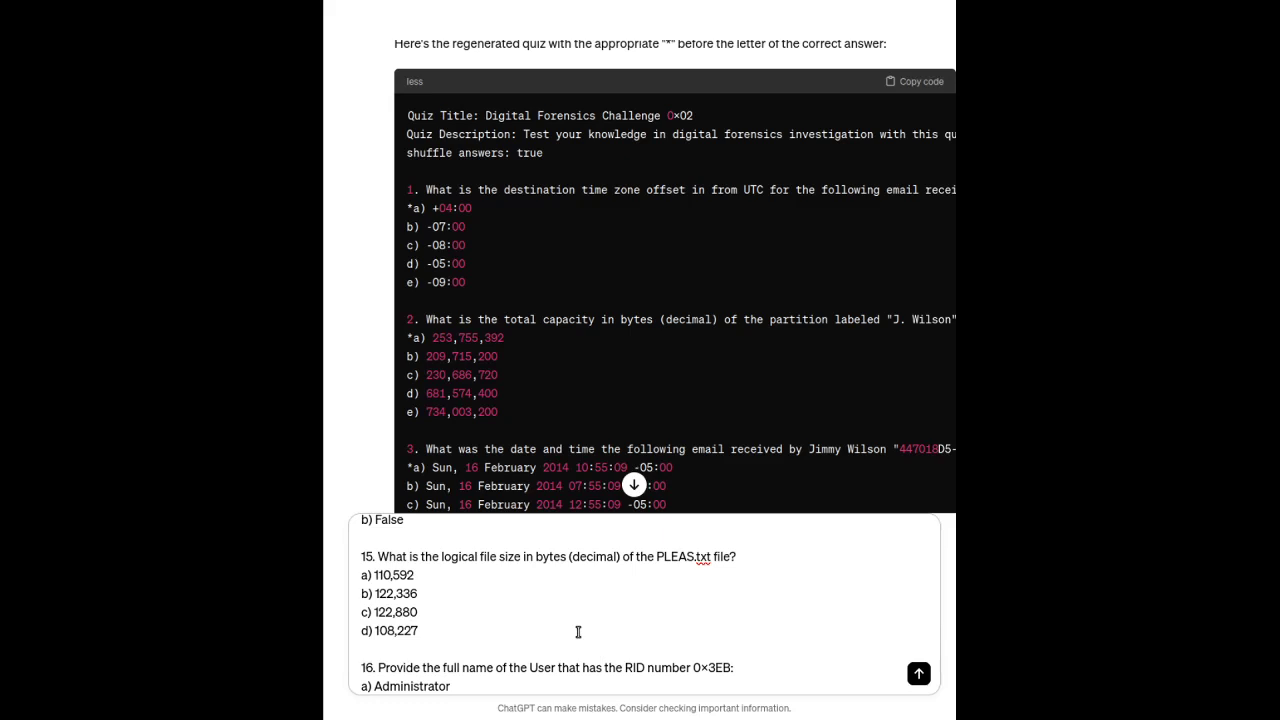
scroll(578, 632, "up", 2)
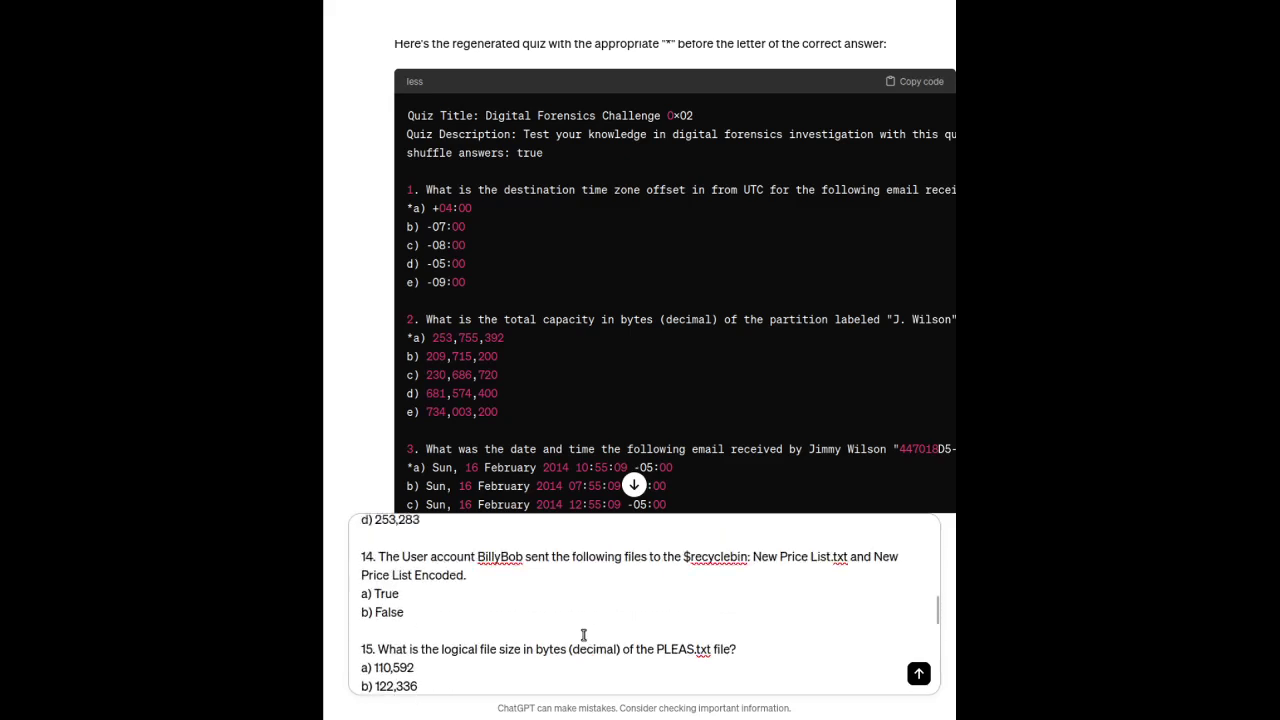
scroll(527, 626, "up", 1)
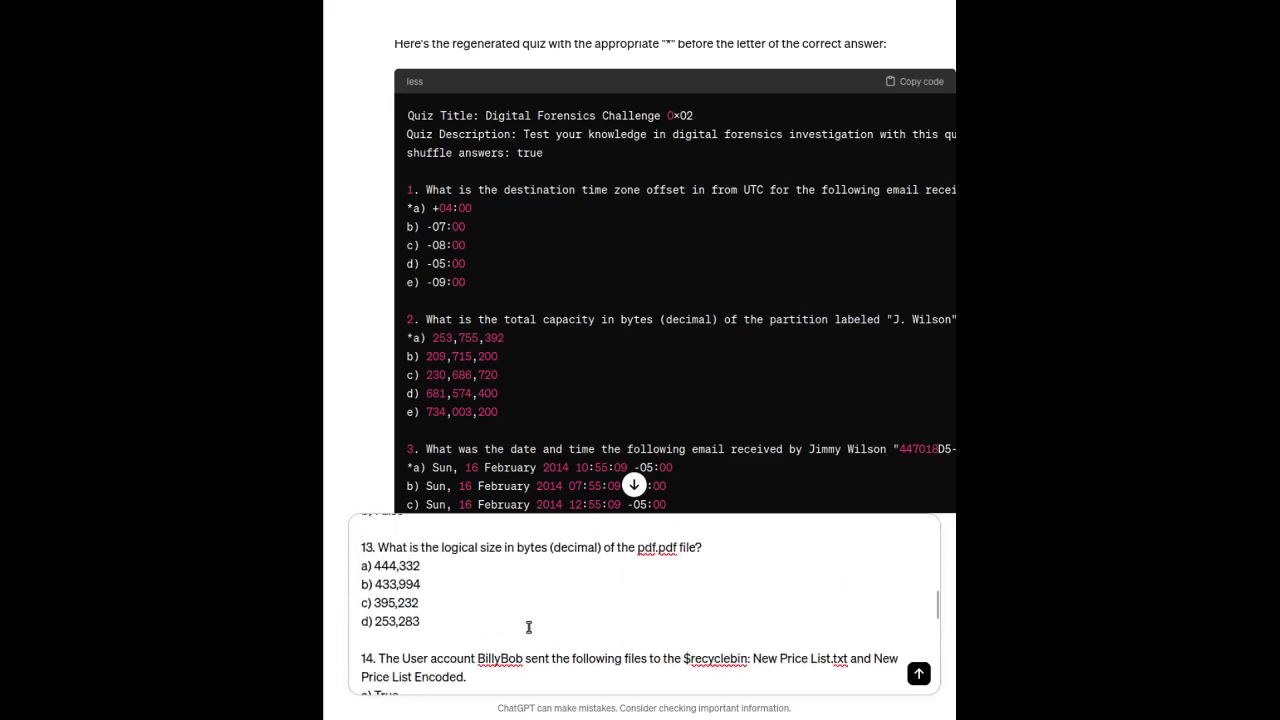